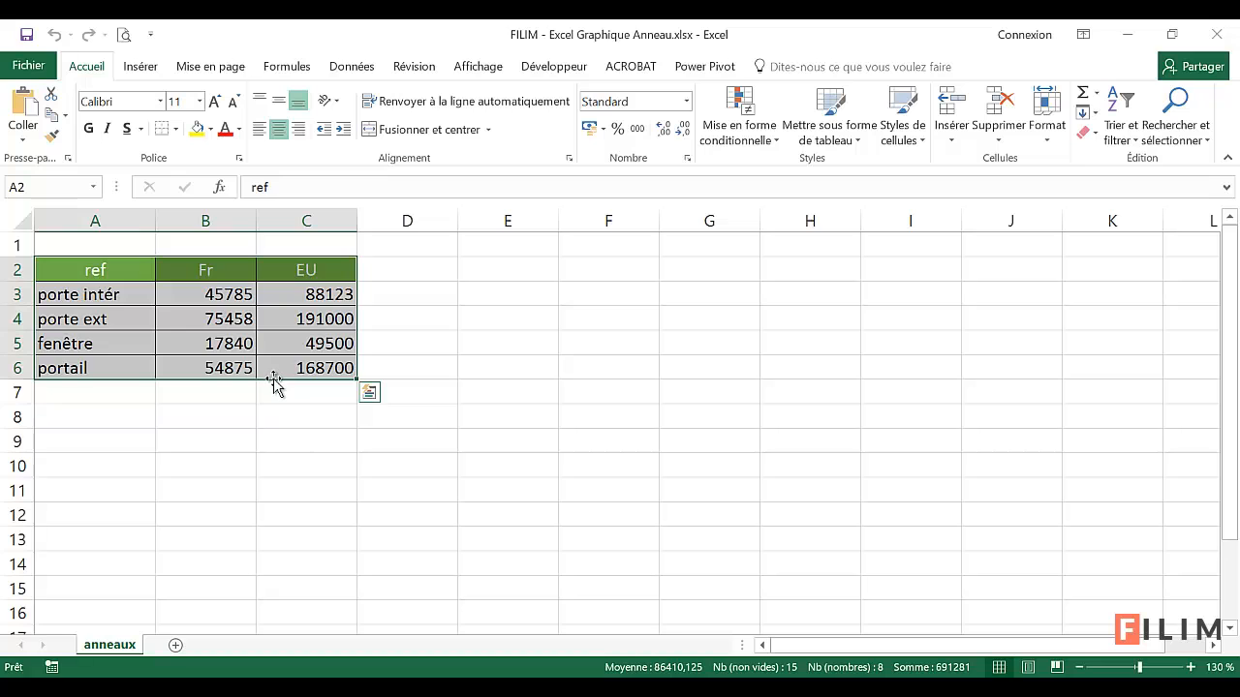
Step: Review the product references listed in the ref column, A3:A6, at a larger zoom
click(334, 435)
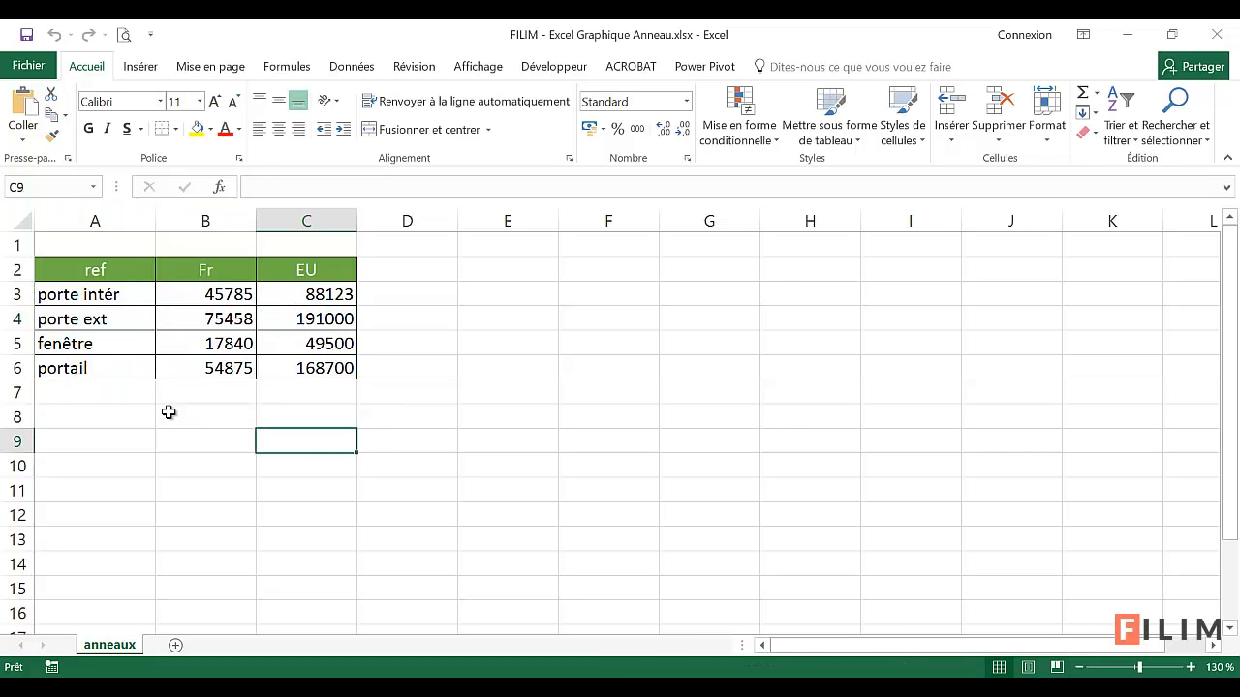
scroll(269, 467, up, 2)
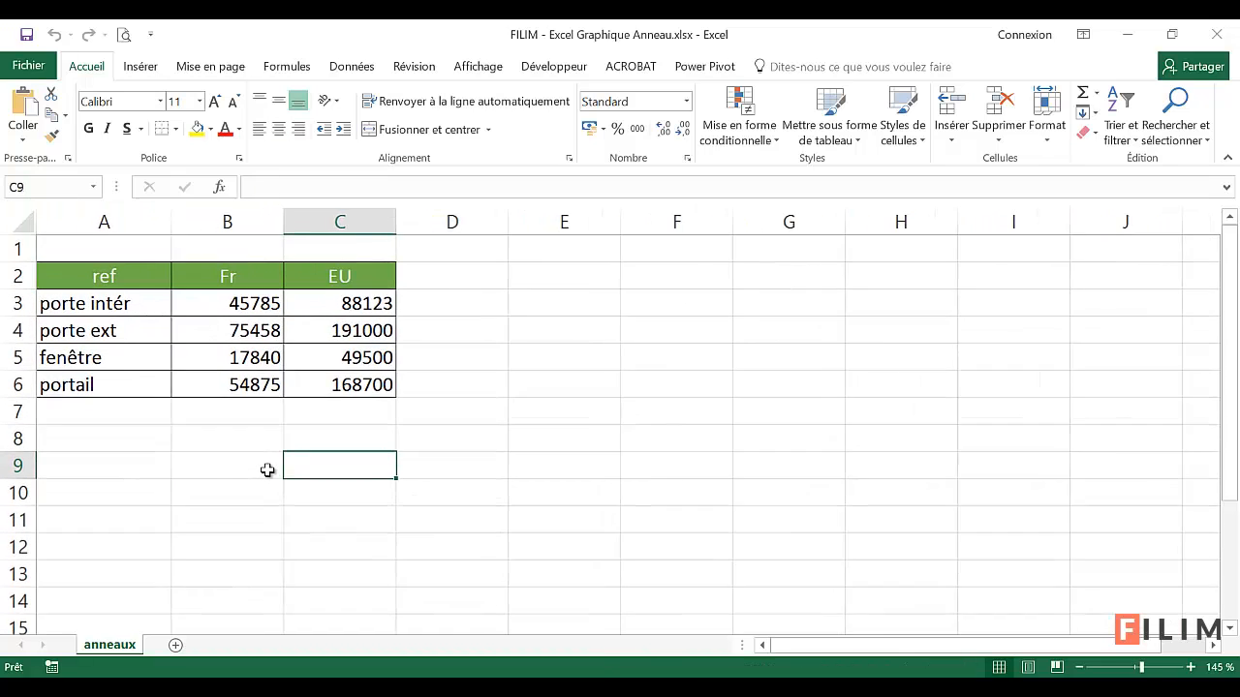
click(163, 287)
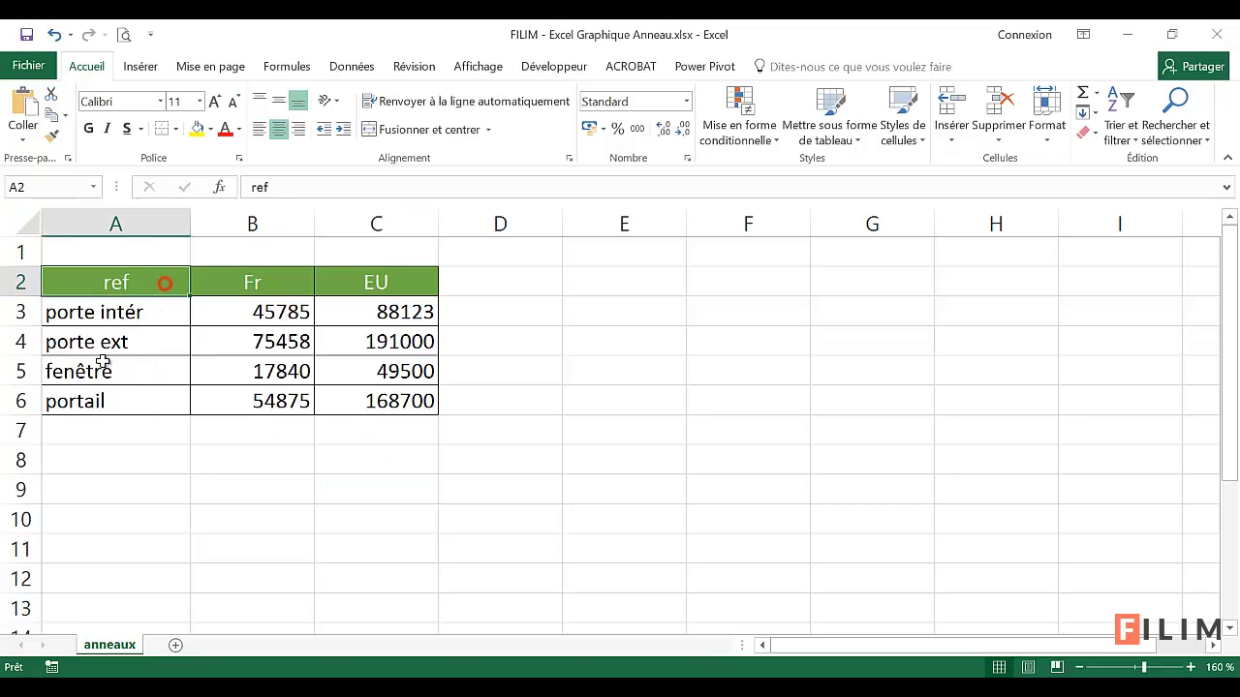
click(153, 311)
click(141, 342)
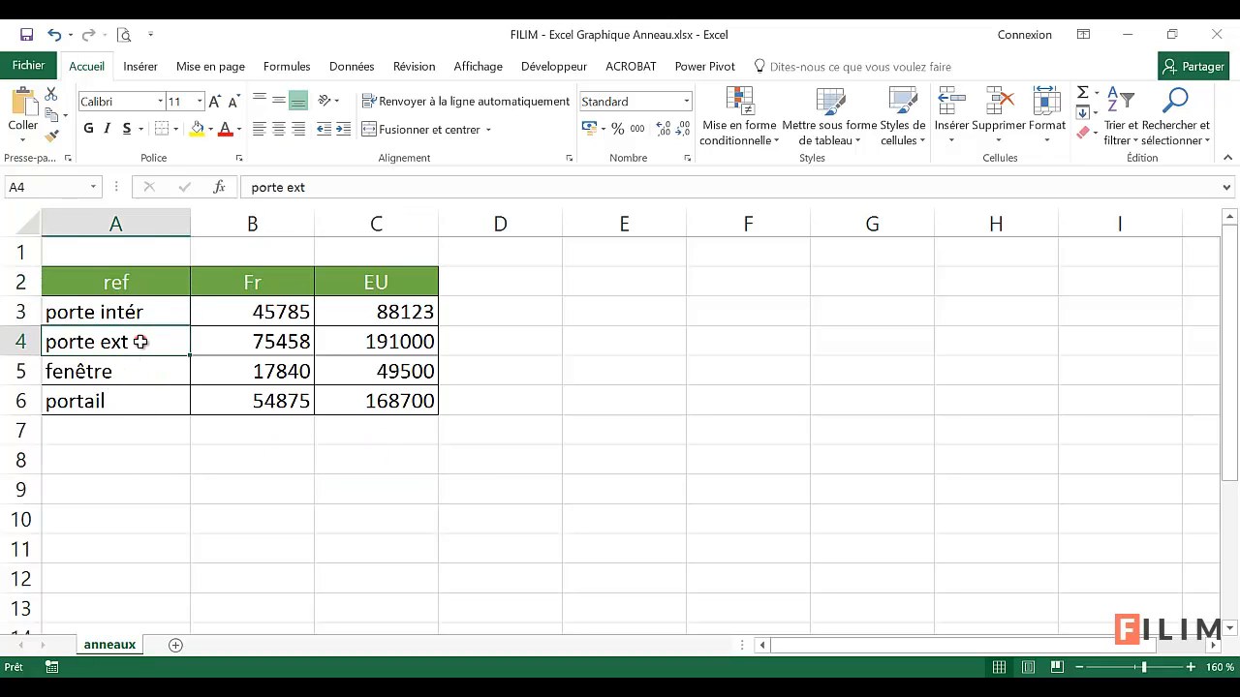
click(131, 373)
click(124, 401)
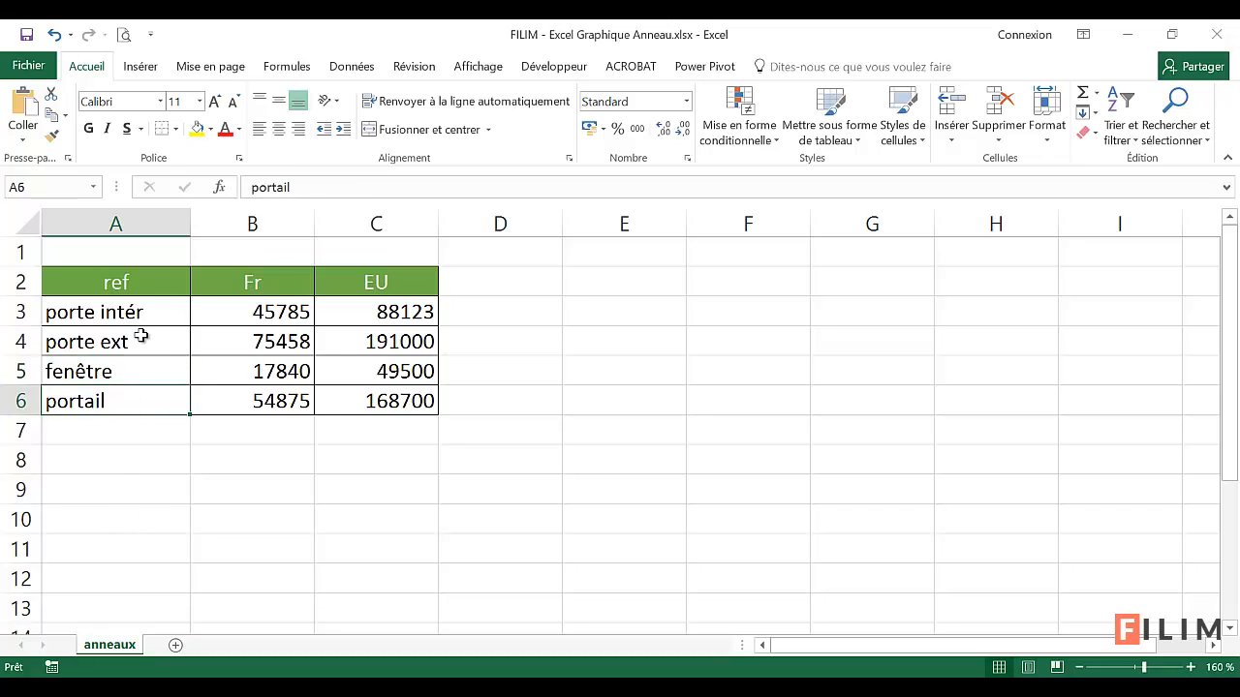
drag(166, 305, 143, 401)
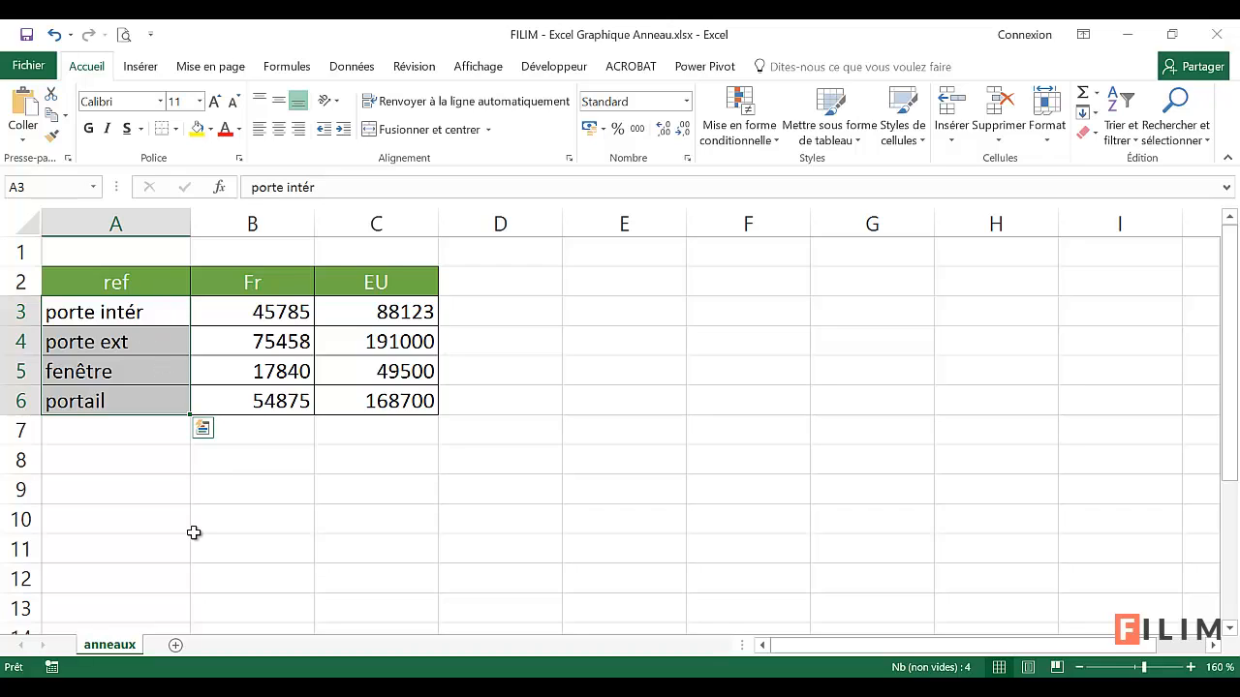
Step: Examine the Fr and EU columns and their headers against the product references in the table
drag(241, 305, 238, 393)
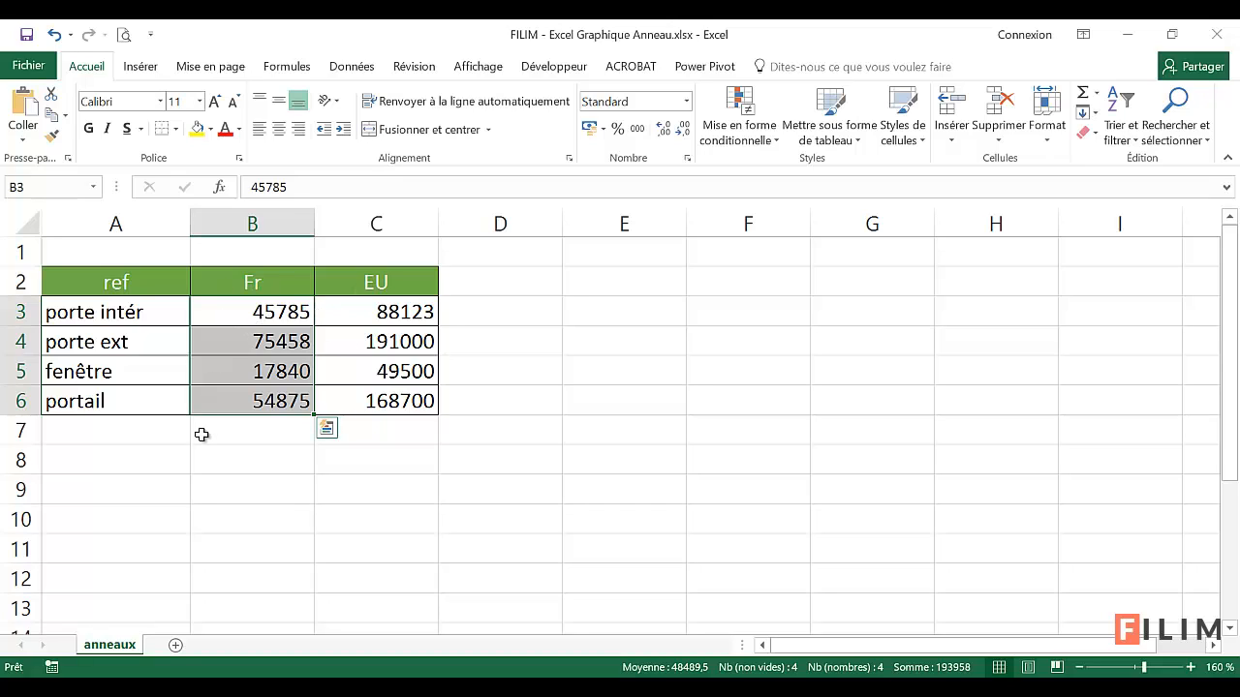
click(245, 285)
drag(382, 312, 380, 390)
click(395, 279)
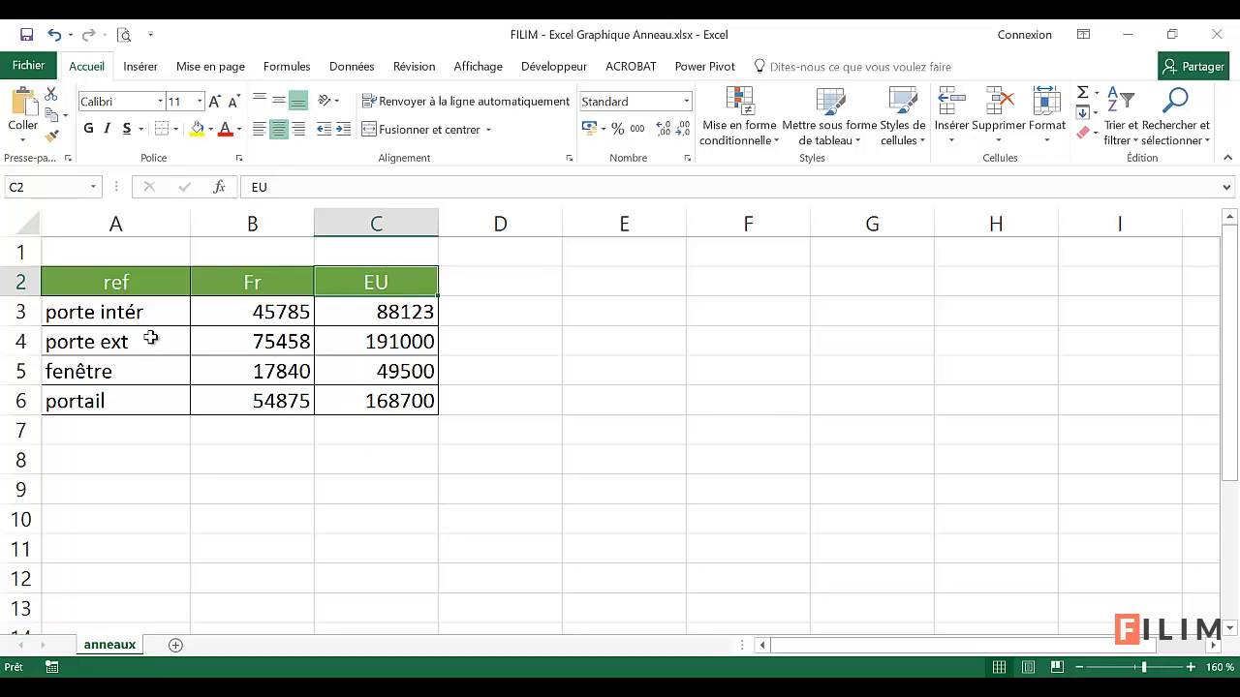
drag(144, 310, 106, 401)
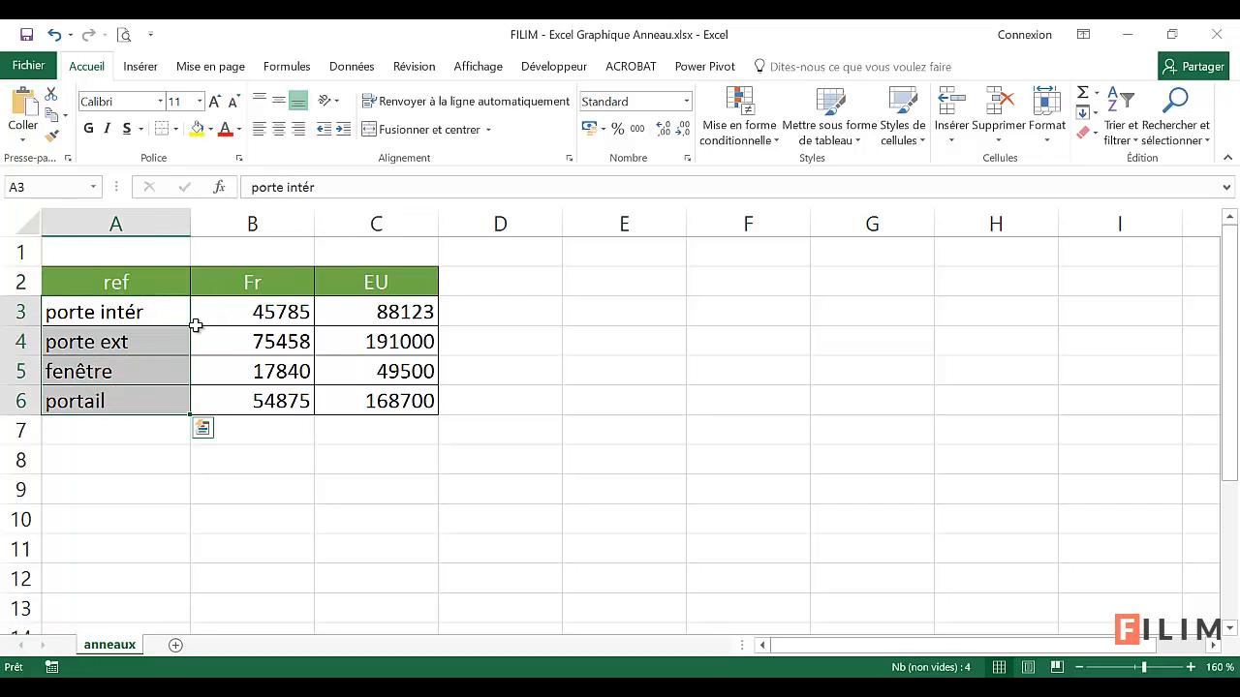
drag(226, 280, 380, 280)
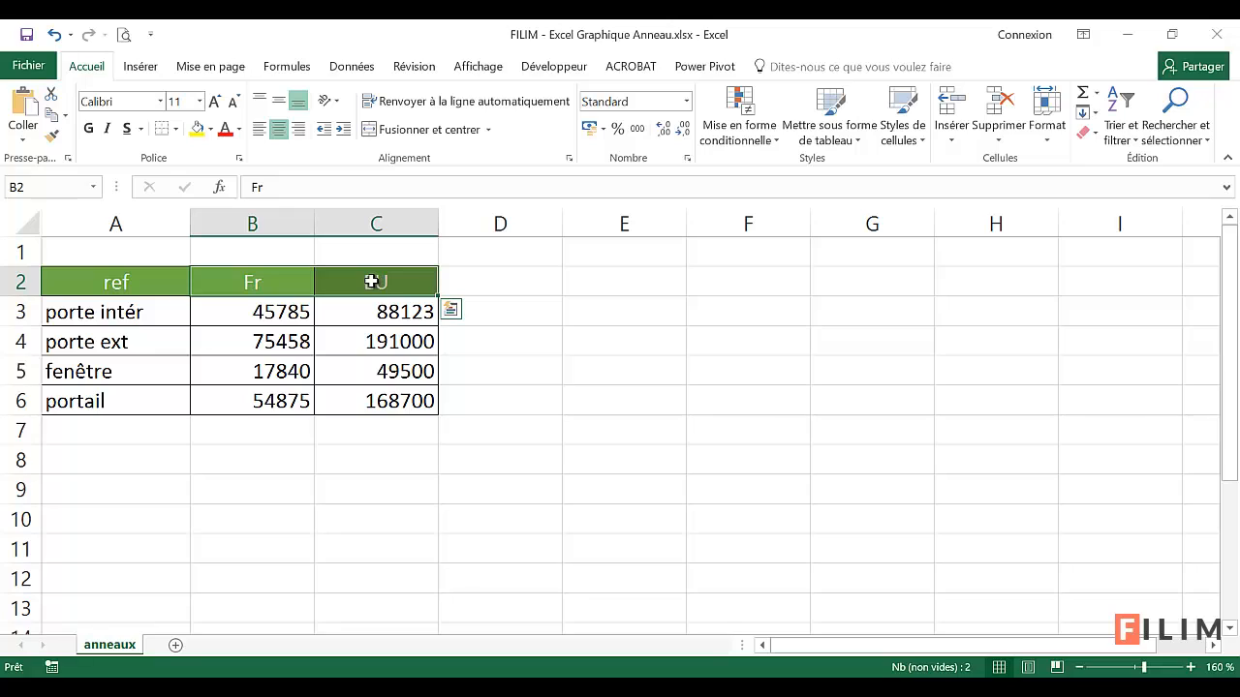
click(251, 280)
click(337, 273)
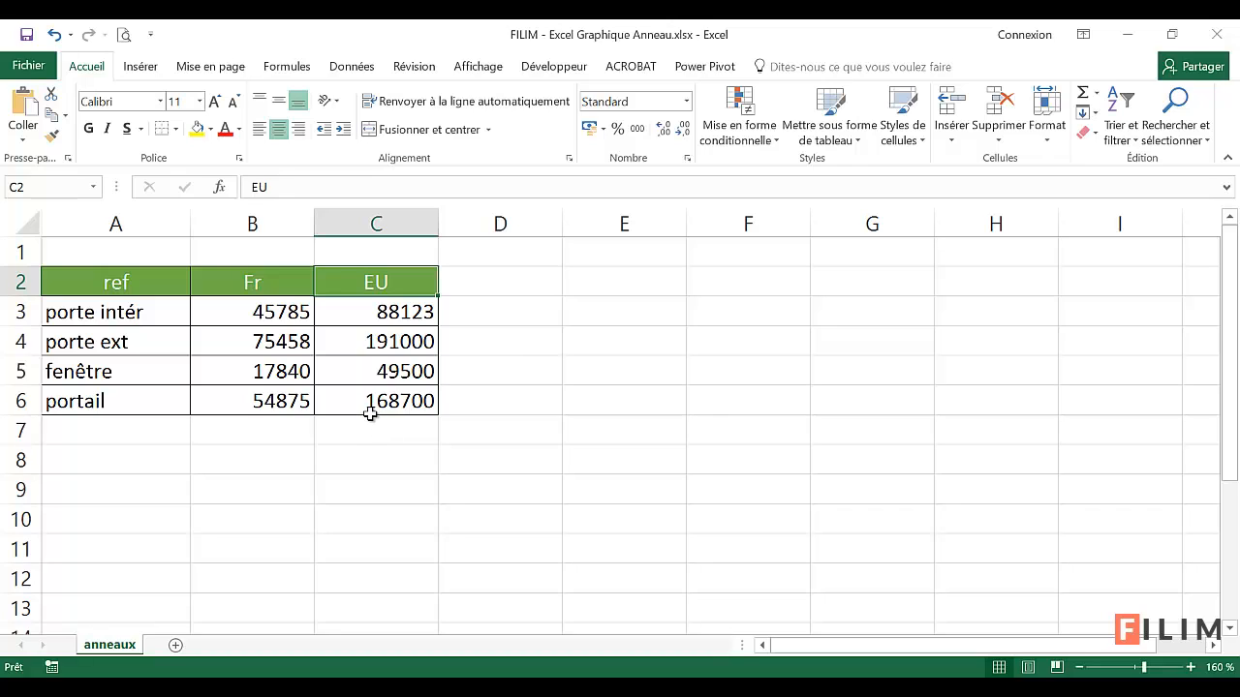
Step: Insert a 2D pie chart of the Fr values from the range A2:B6
drag(157, 283, 207, 393)
click(152, 70)
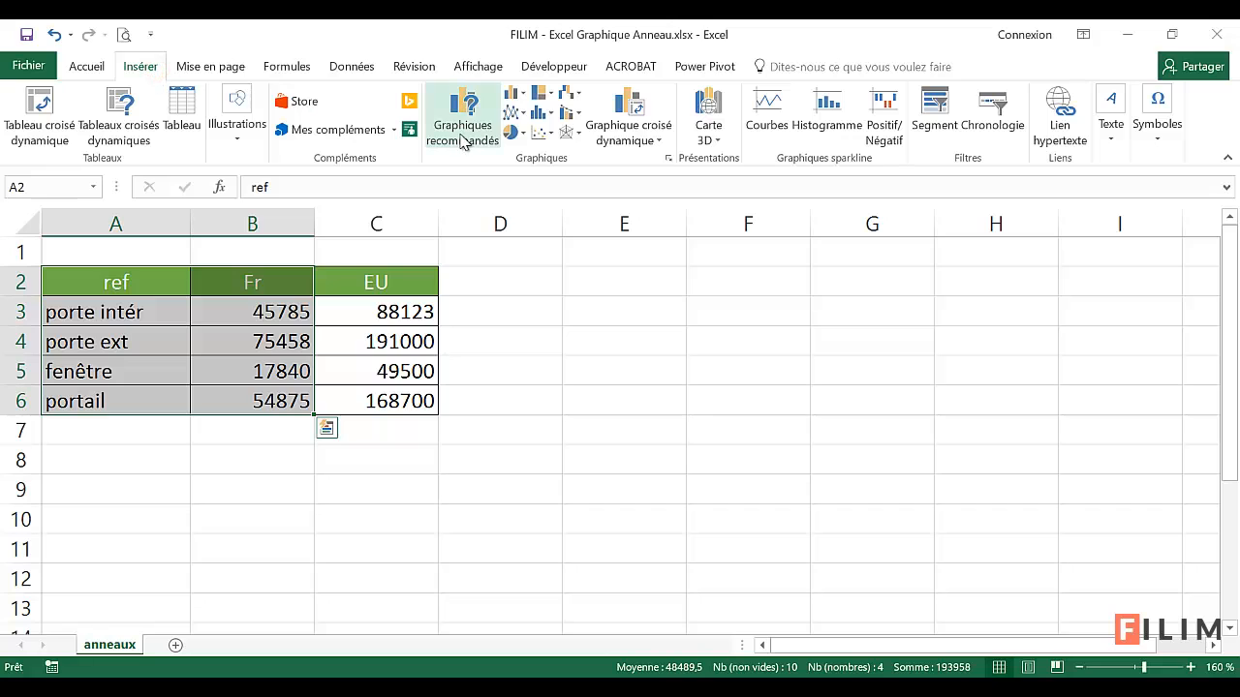
click(513, 130)
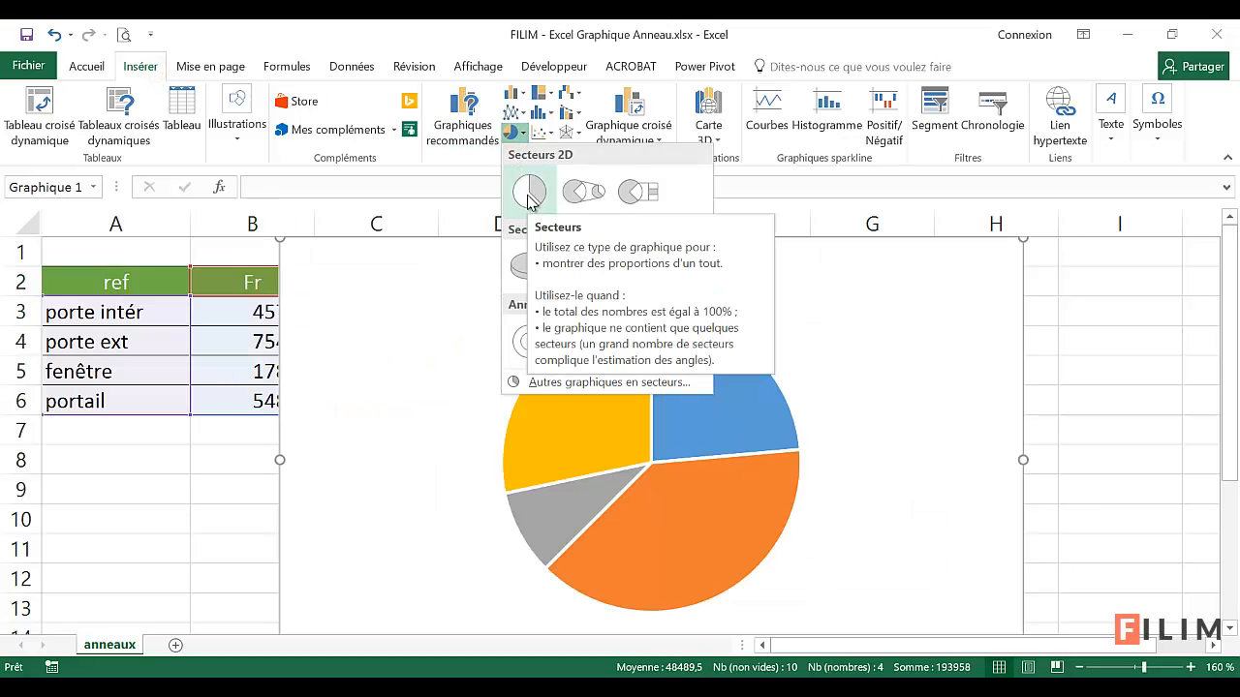
click(528, 194)
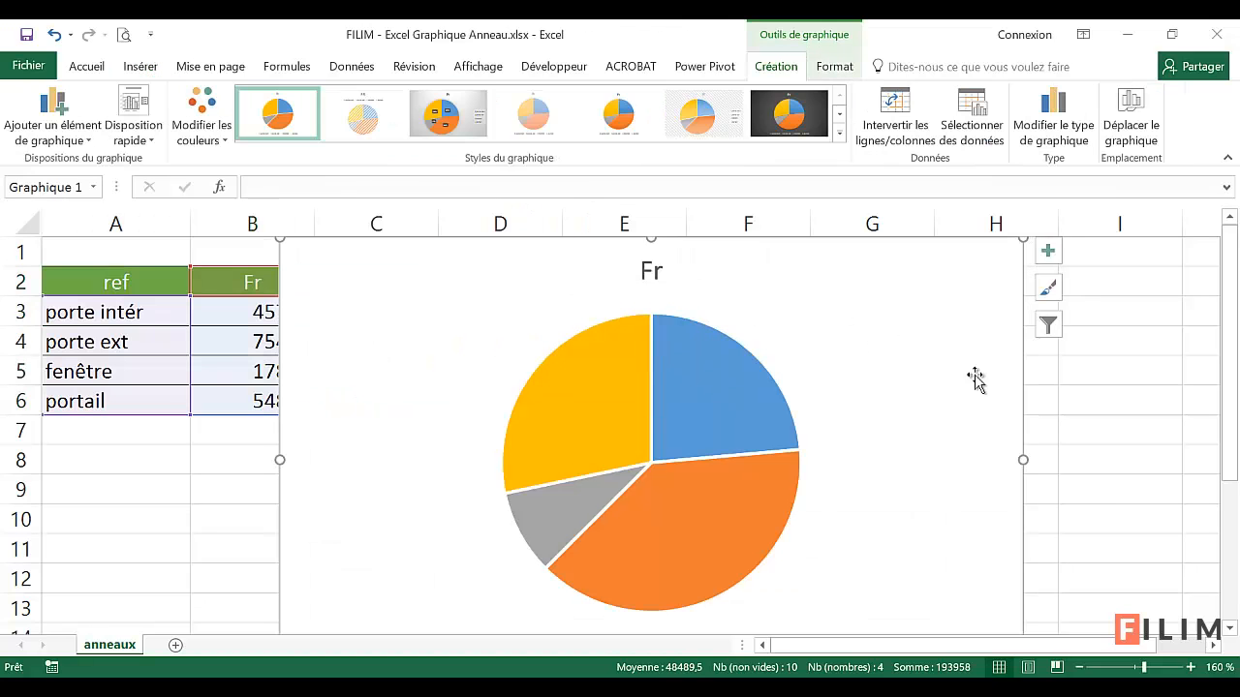
Step: Shrink the Fr pie chart and place it beside the data table, clear of its columns
scroll(1093, 505, down, 3)
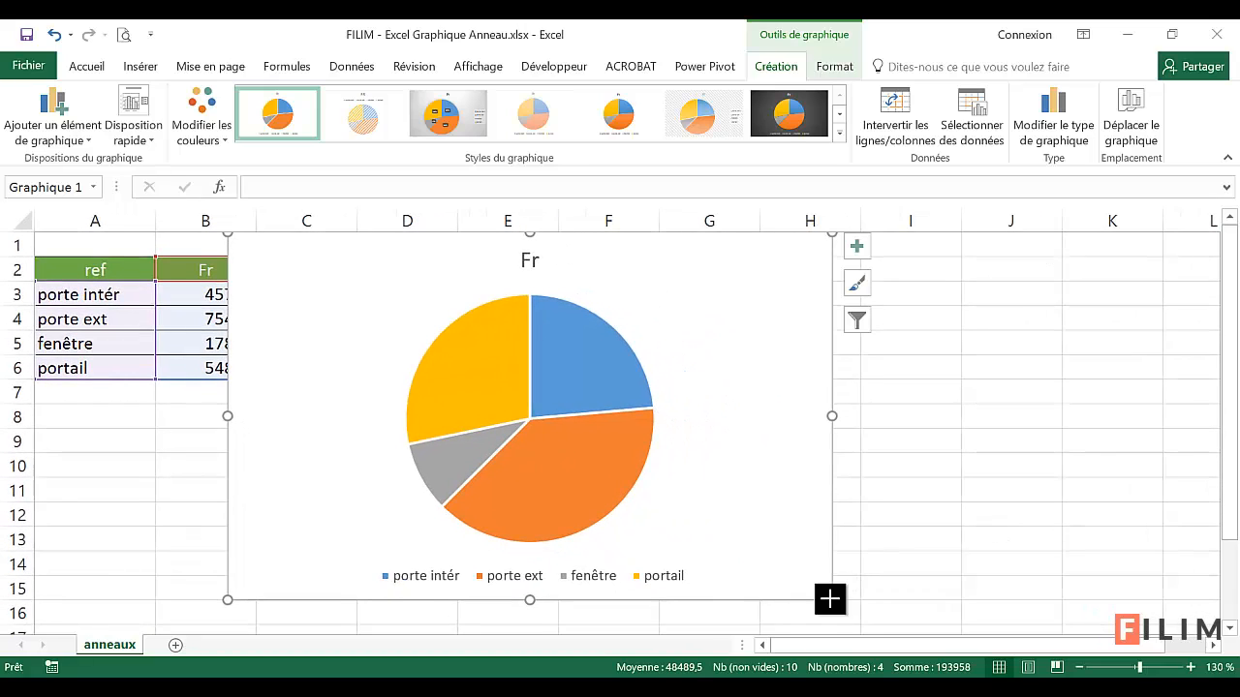
drag(831, 599, 602, 492)
drag(549, 310, 720, 340)
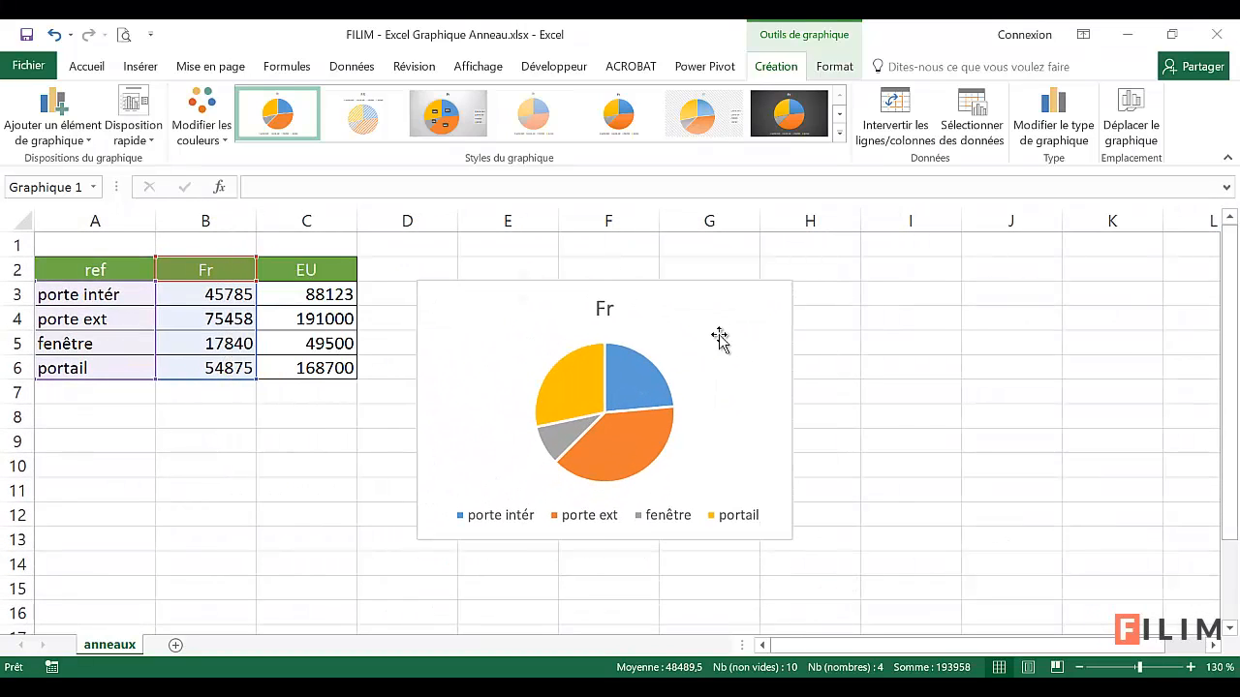
mouse_move(637, 441)
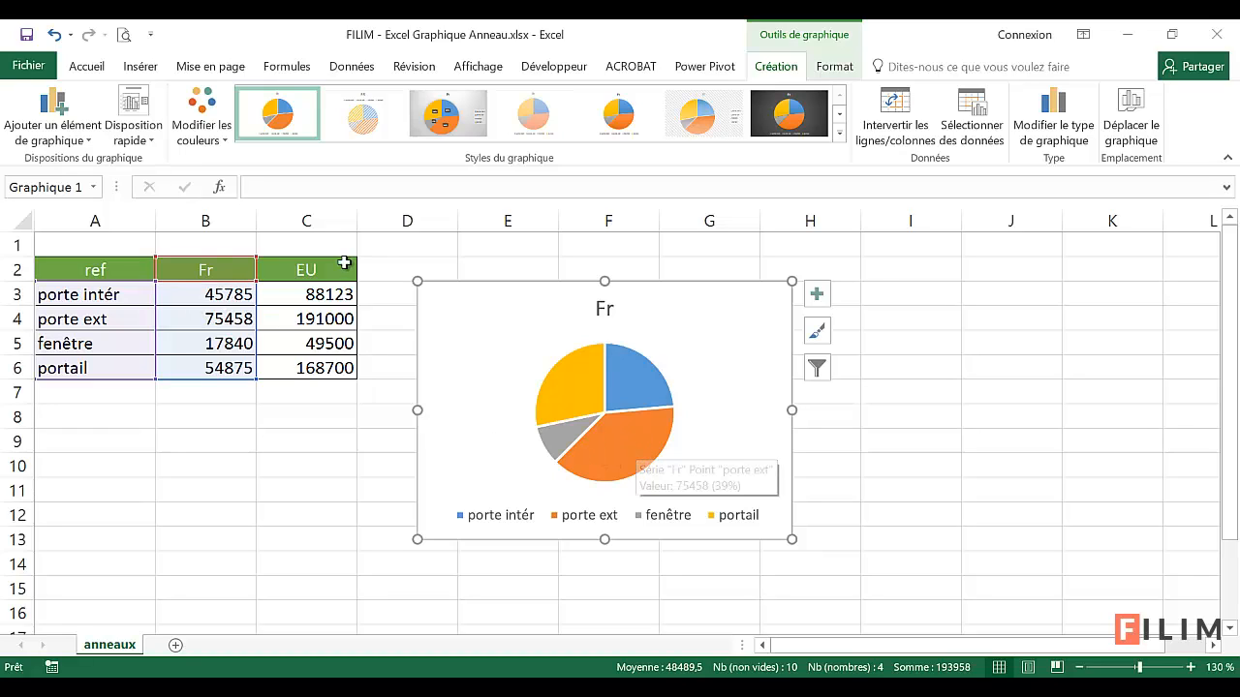
Step: Insert a 2D pie chart of the EU values from the non-adjacent ranges A2:A6 and C2:C6
click(264, 407)
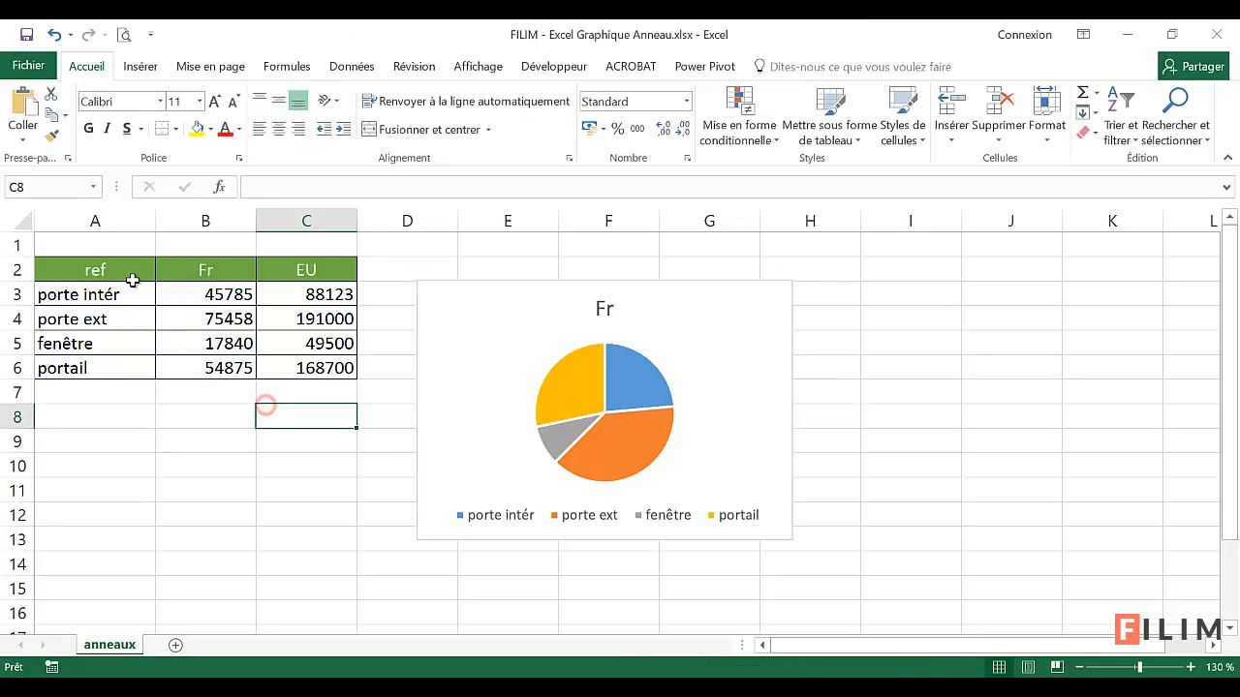
drag(130, 269, 127, 368)
drag(319, 268, 306, 364)
click(164, 440)
drag(144, 269, 124, 368)
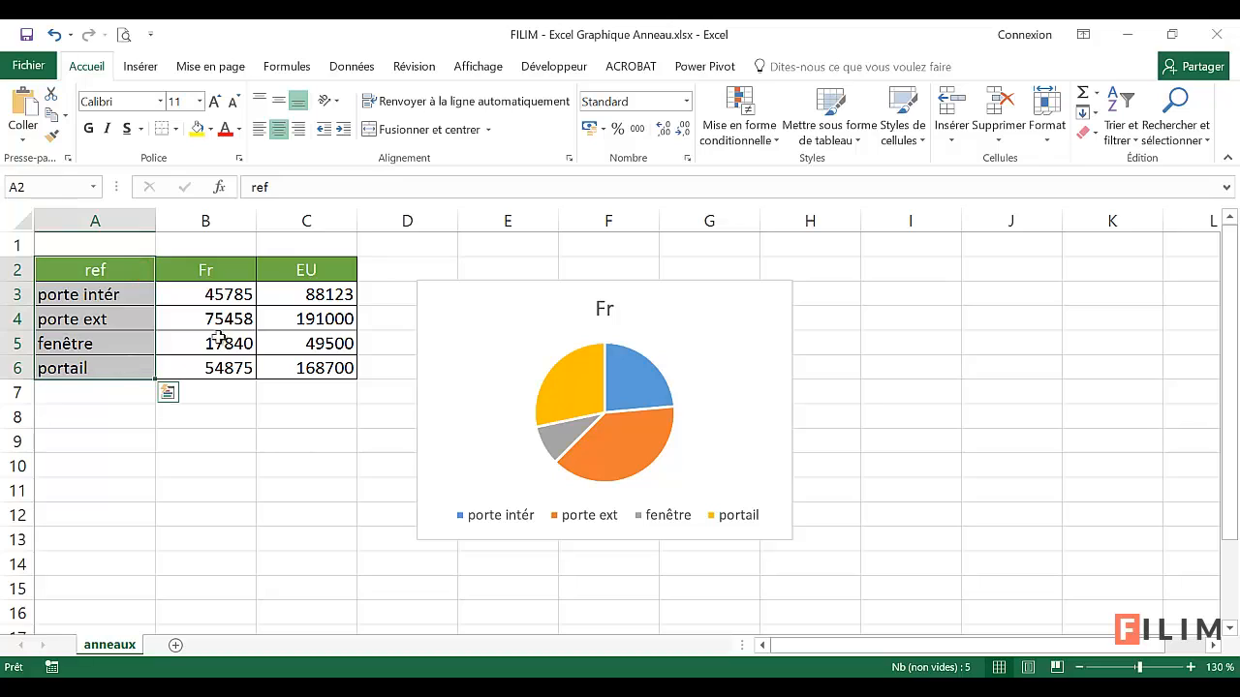
ctrl+click(324, 268)
drag(323, 279, 312, 365)
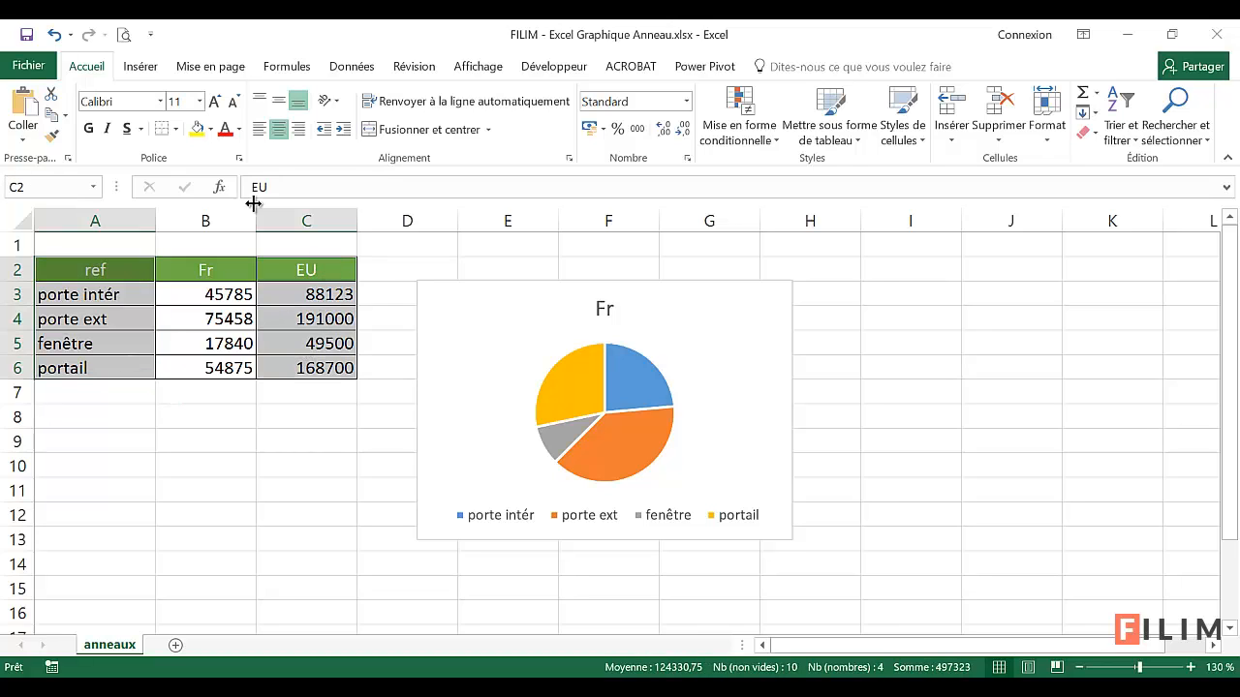
click(140, 68)
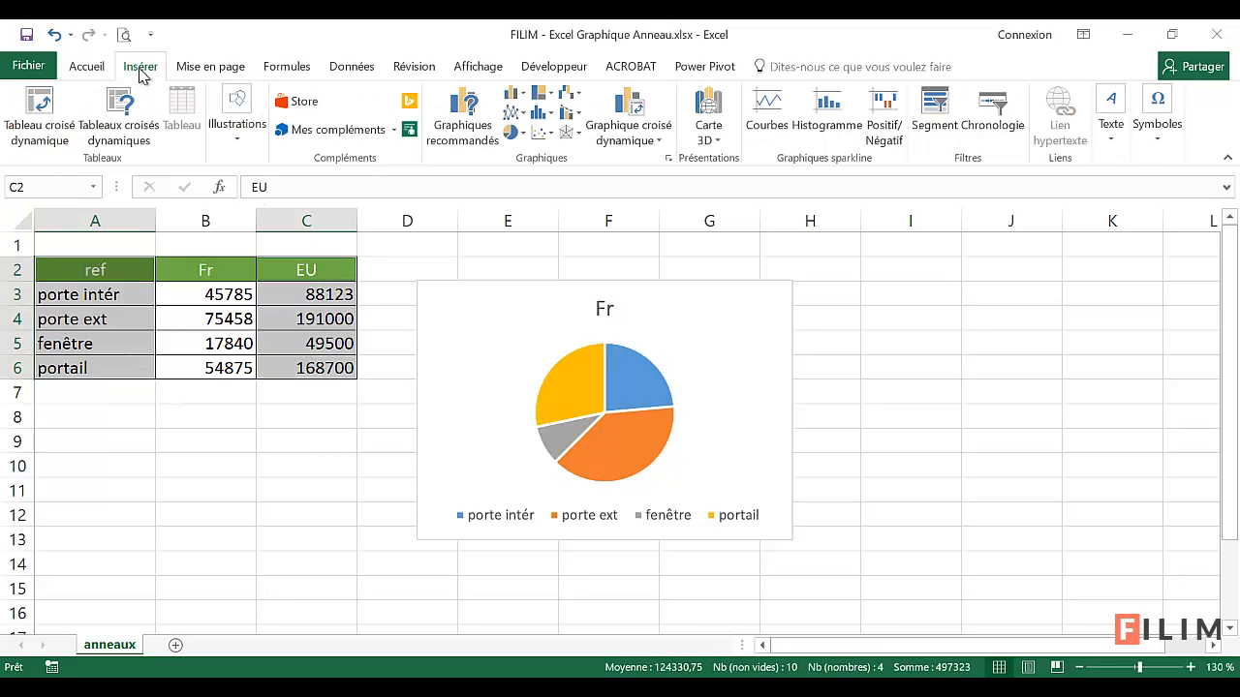
click(513, 133)
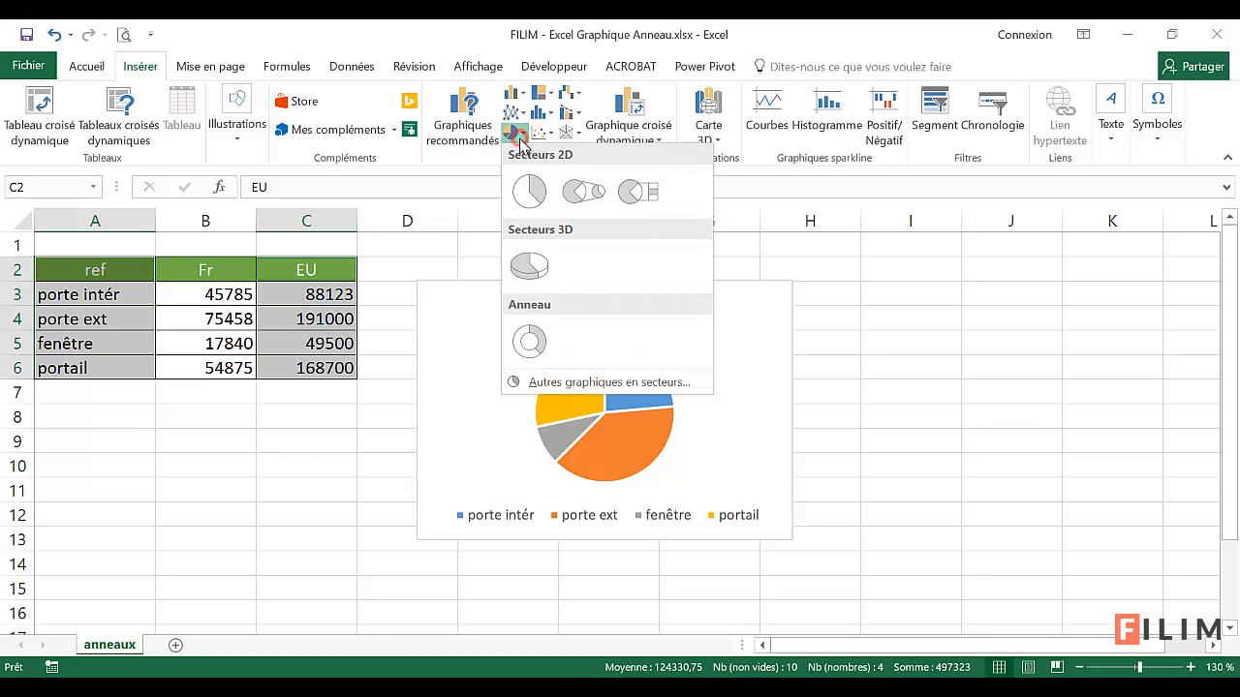
click(529, 191)
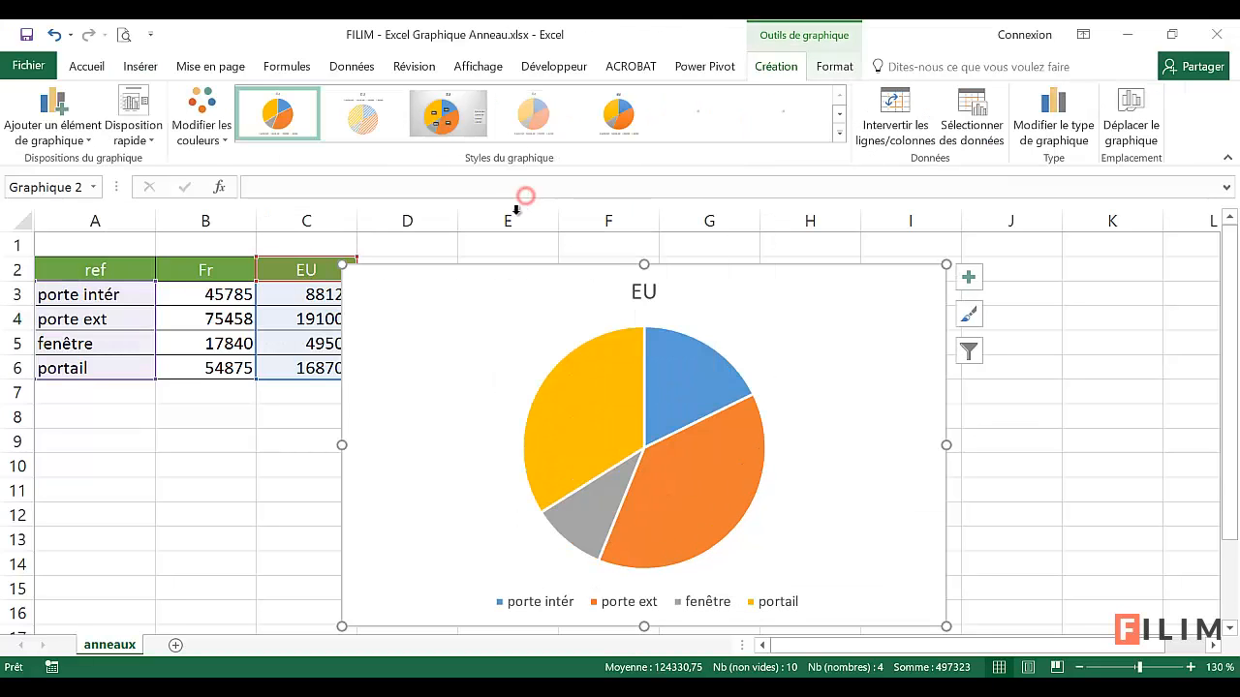
Step: Shrink the EU pie chart and arrange the Fr and EU charts side by side
drag(342, 627, 548, 539)
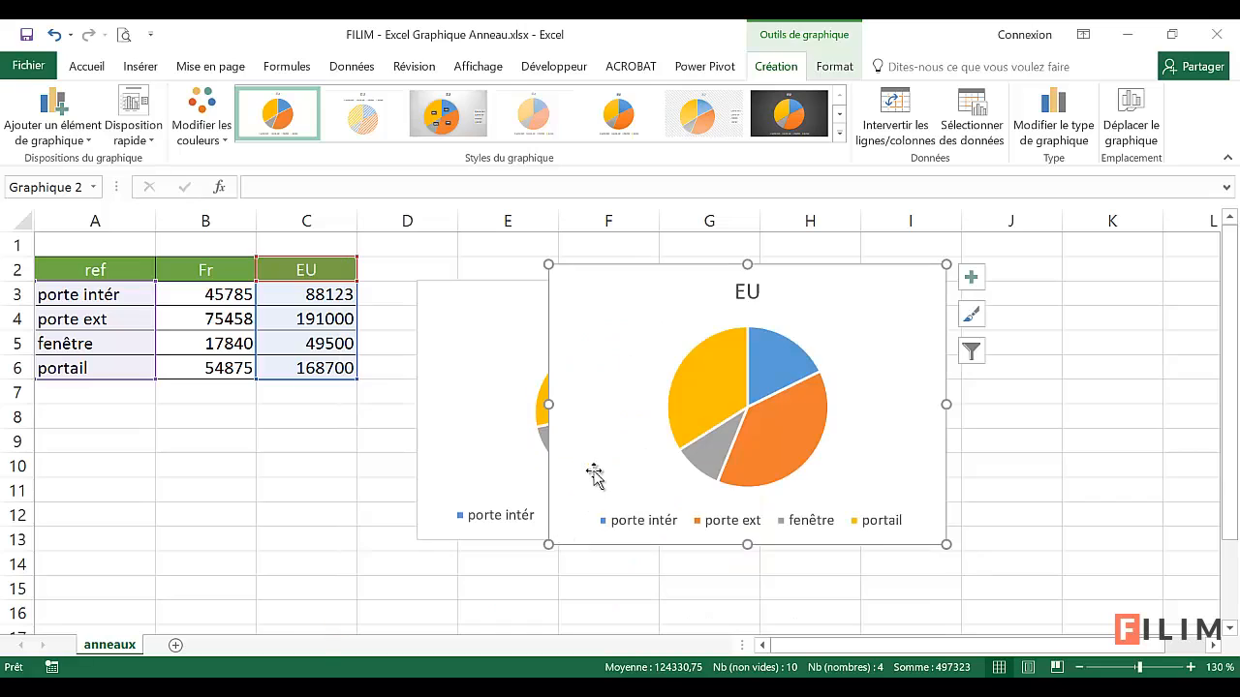
drag(593, 468, 718, 477)
drag(495, 421, 379, 420)
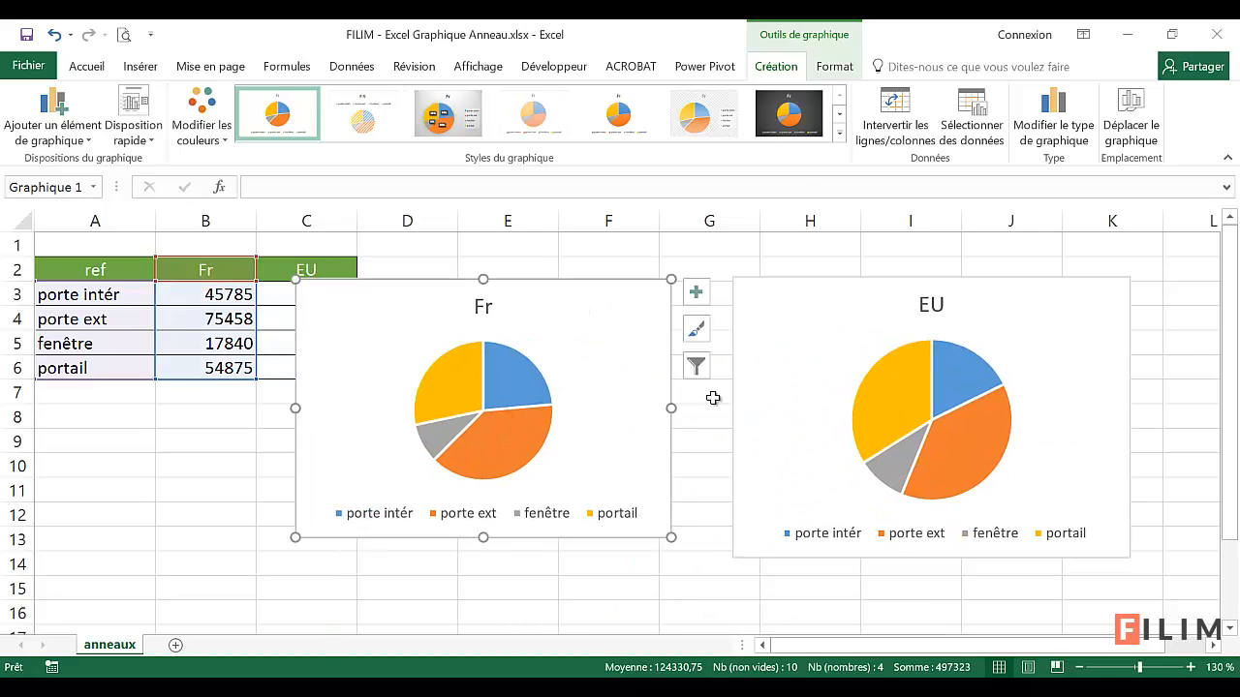
click(781, 378)
drag(780, 378, 734, 385)
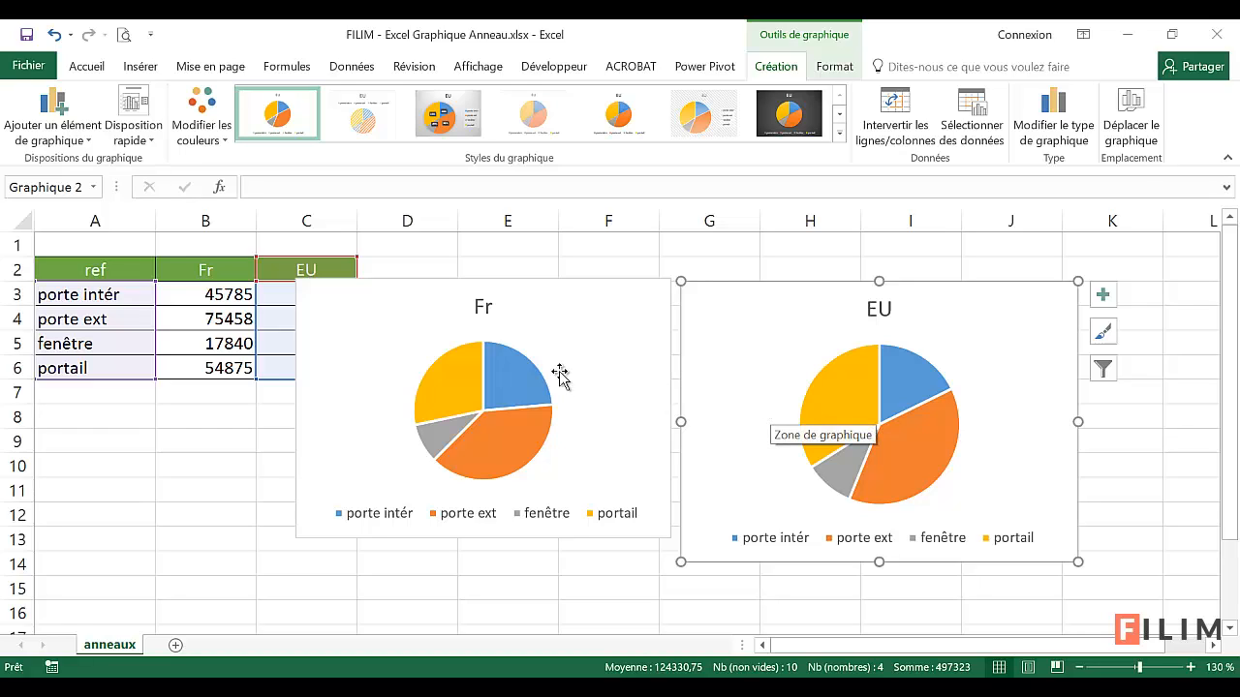
Step: Delete both the EU and Fr pie charts from the sheet
mouse_move(494, 365)
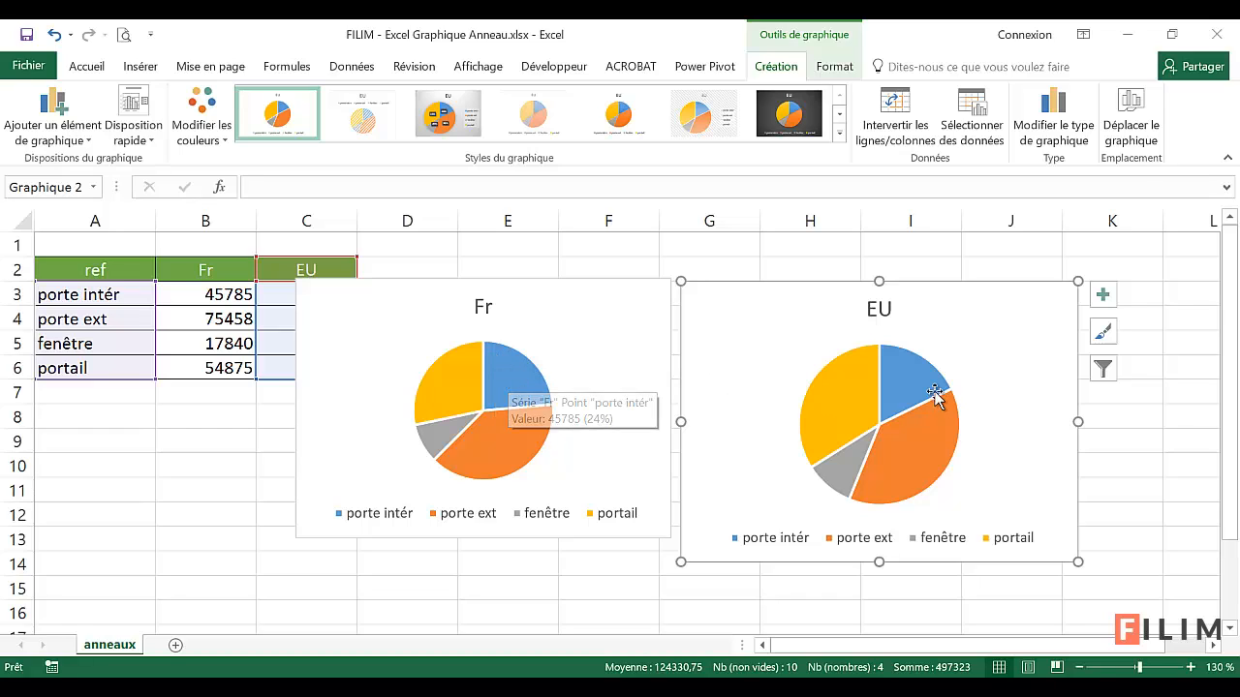
mouse_move(896, 388)
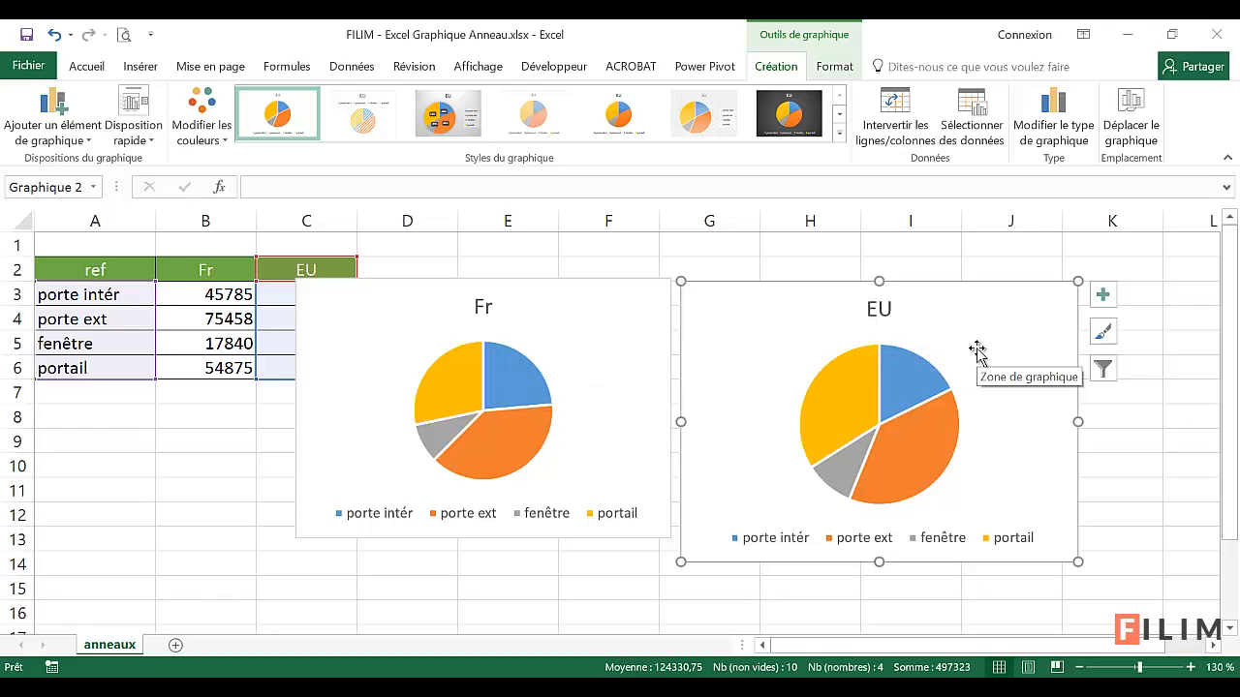
mouse_move(531, 436)
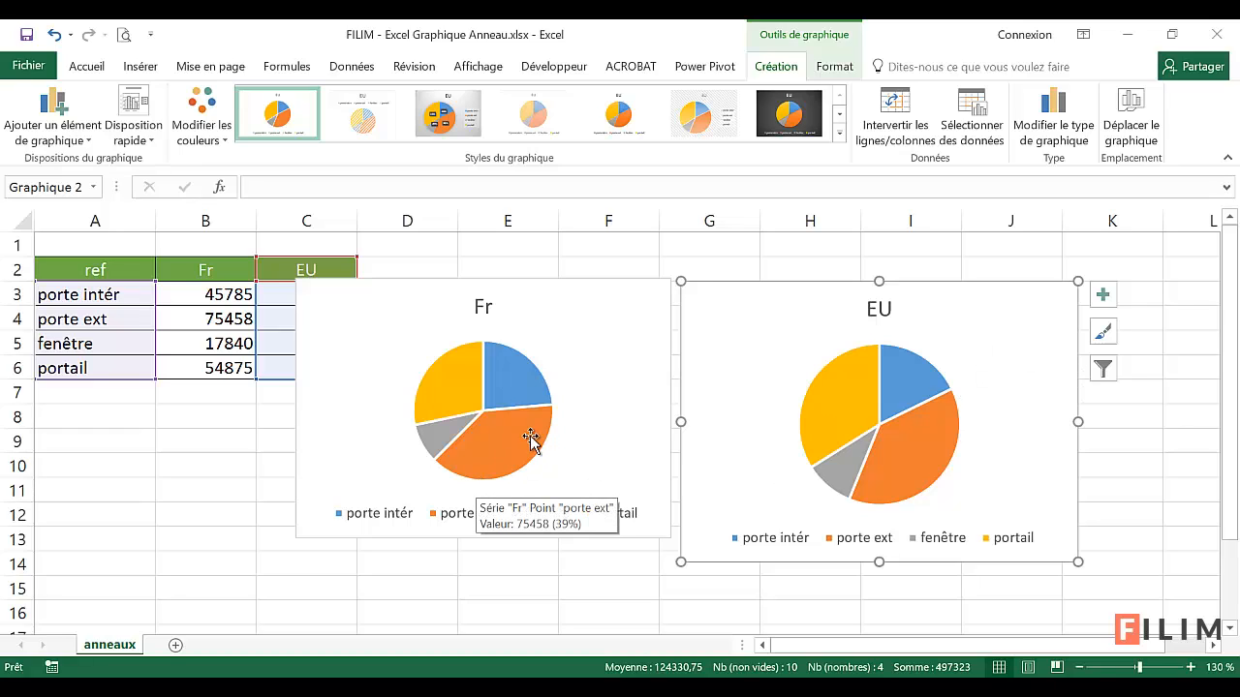
mouse_move(884, 476)
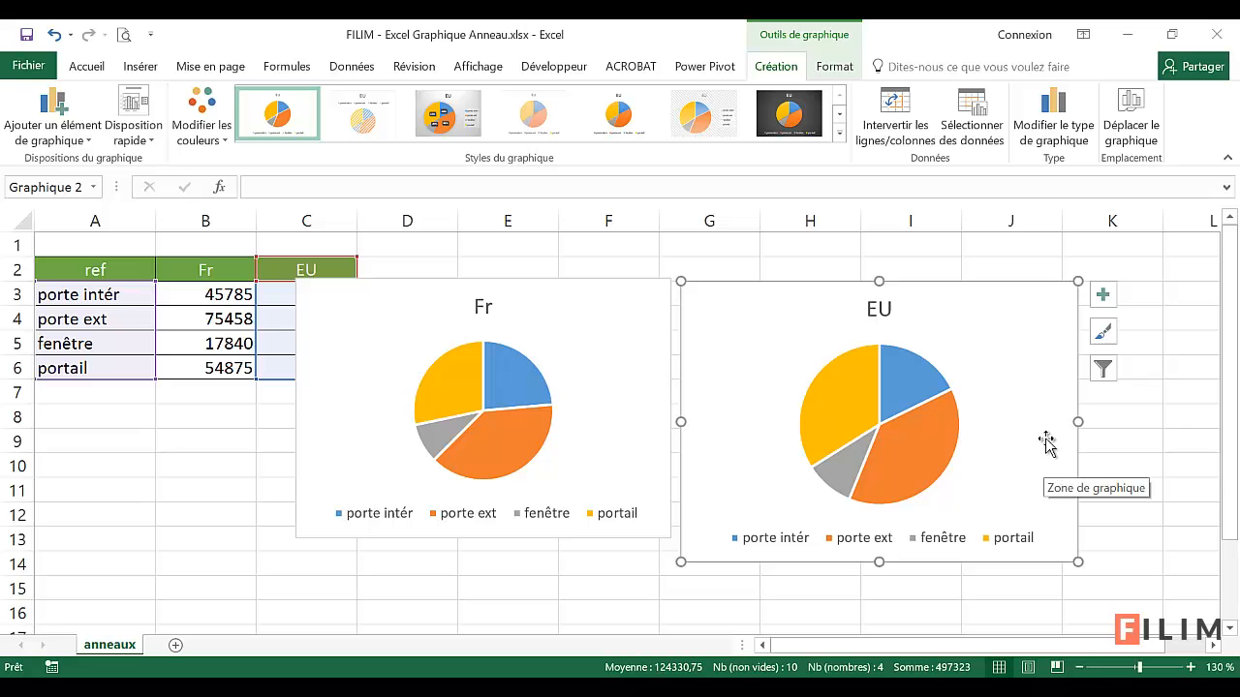
key(Delete)
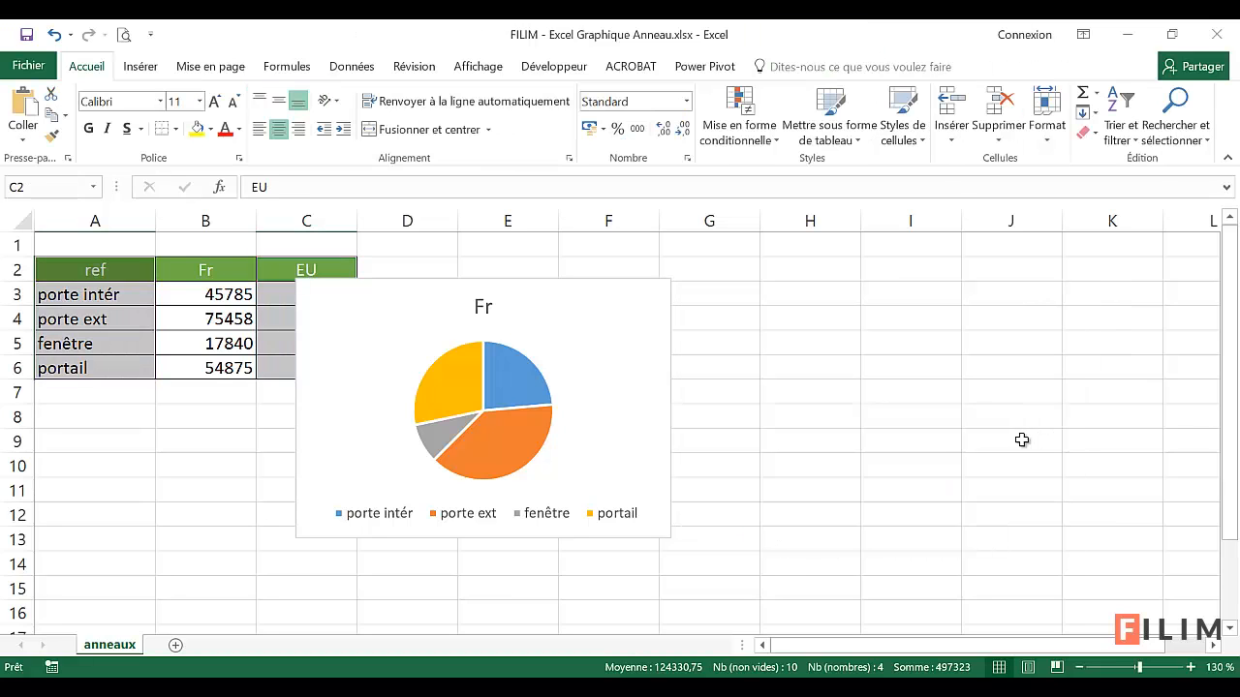
click(627, 388)
key(Delete)
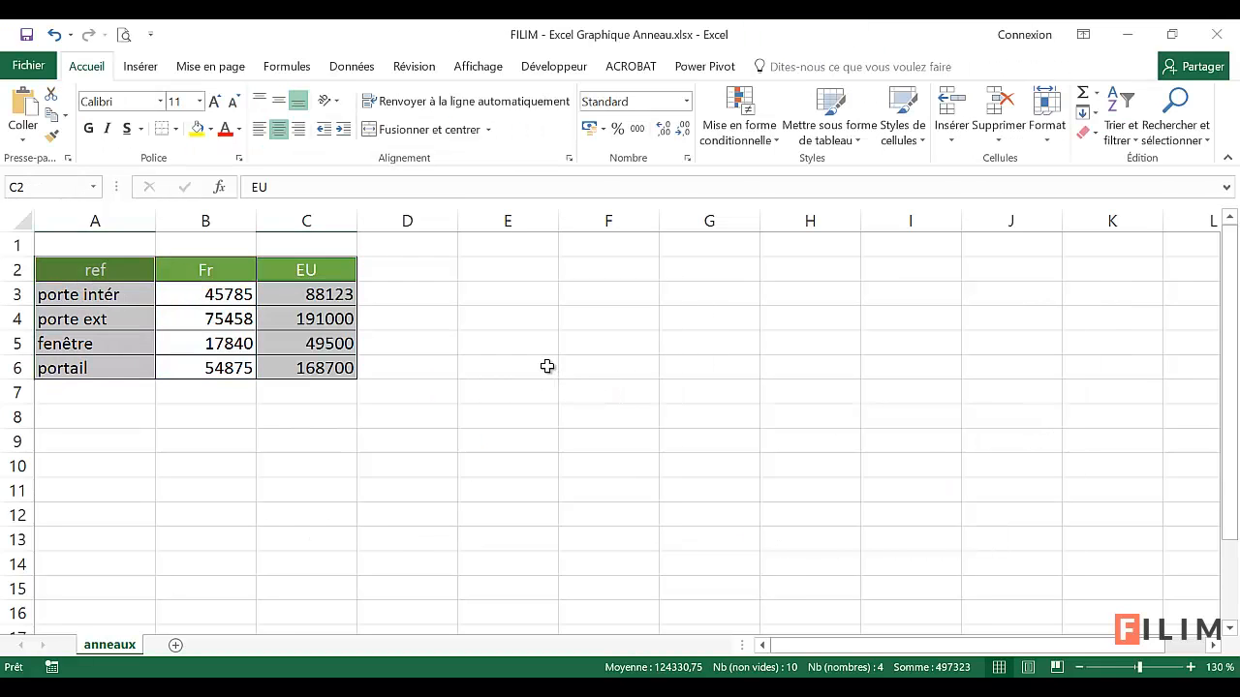
Step: Insert a doughnut (Anneau) chart from the data table containing the Fr and EU values
click(547, 366)
click(197, 321)
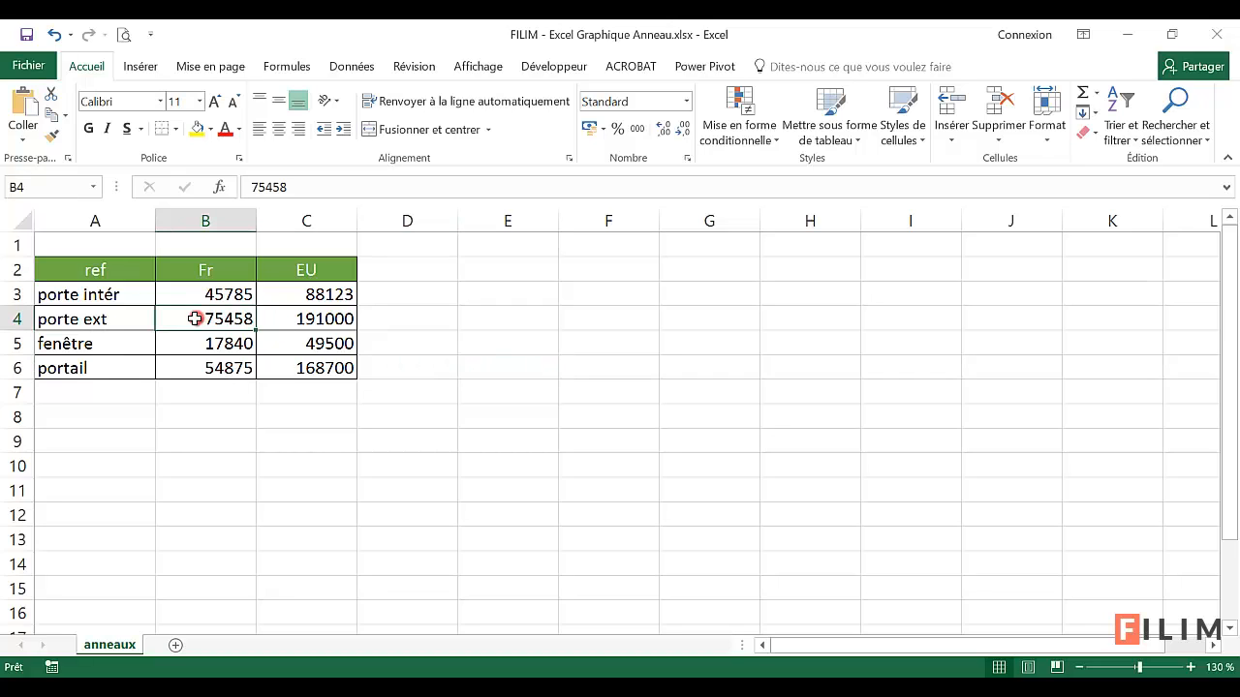
click(133, 69)
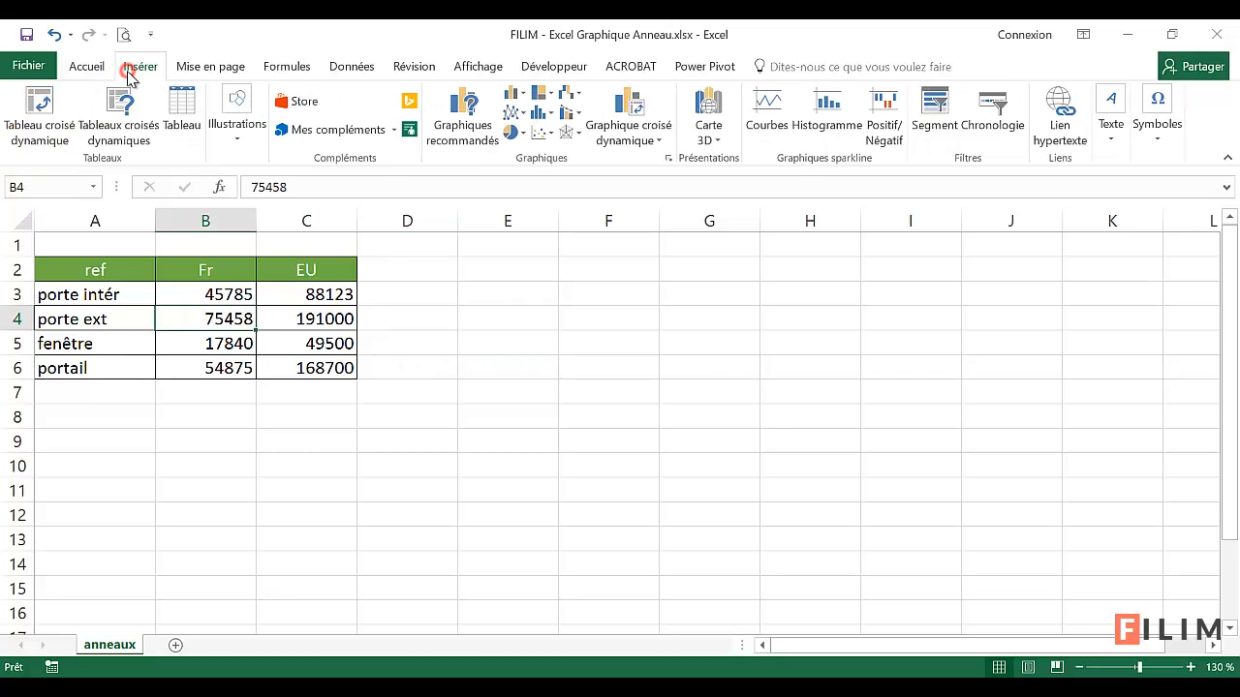
click(519, 132)
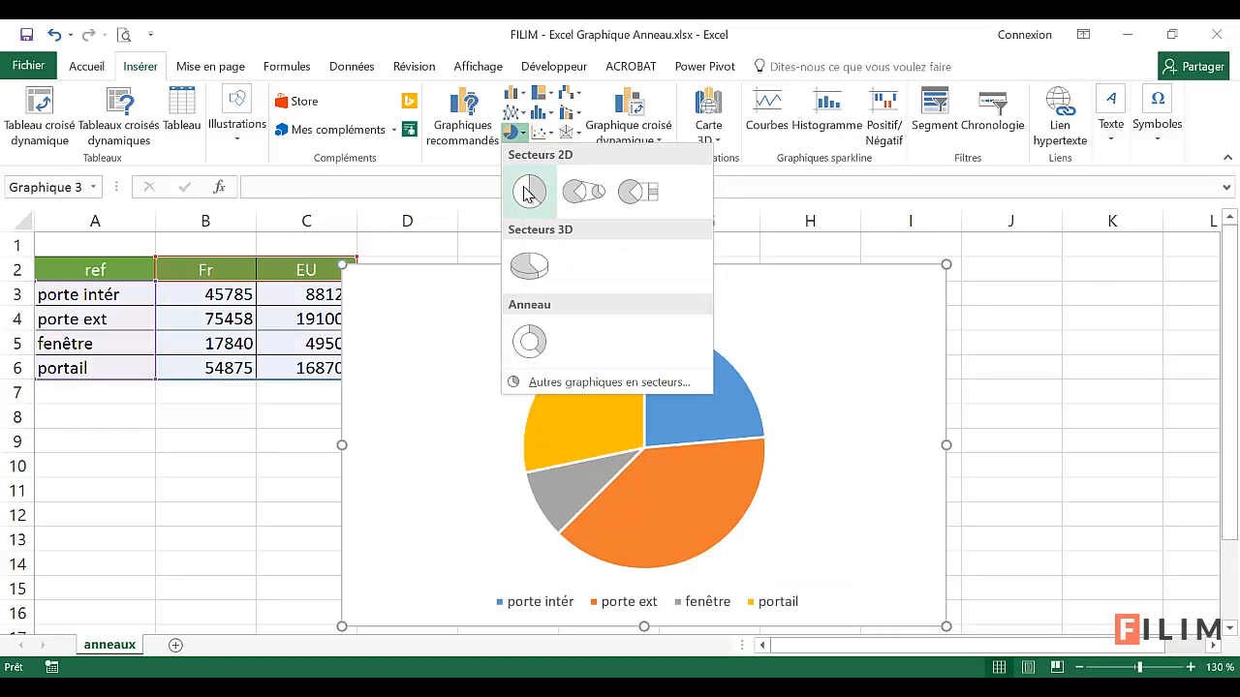
click(529, 339)
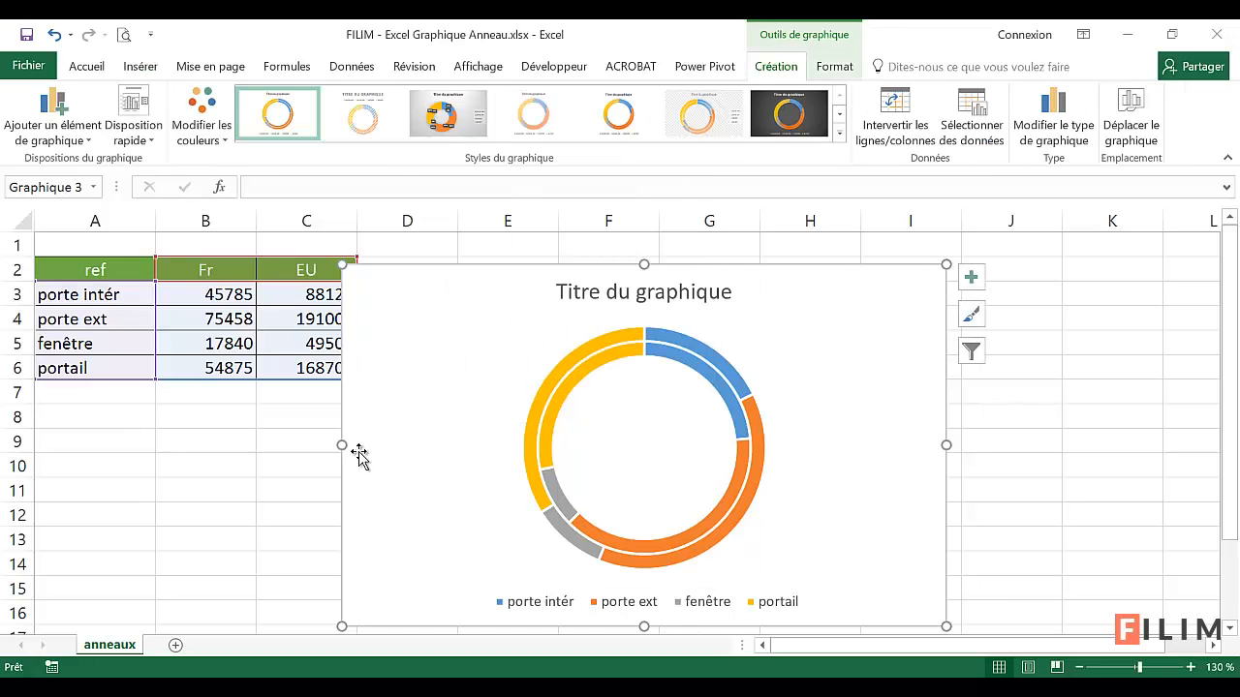
Step: Enlarge the doughnut chart and position it beside the data table so all table columns stay clear
scroll(359, 459, down, 3)
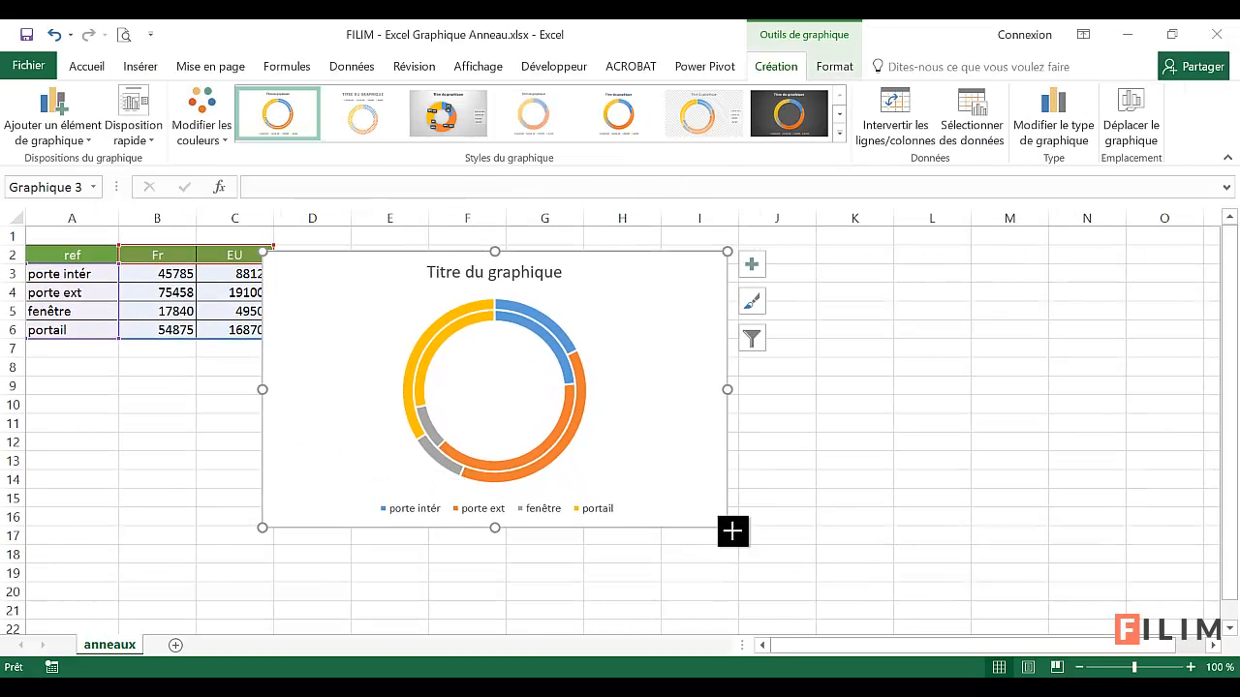
drag(728, 528, 674, 546)
mouse_move(369, 324)
mouse_down()
mouse_move(415, 313)
mouse_move(373, 322)
mouse_up()
drag(343, 268, 362, 252)
drag(710, 538, 802, 616)
scroll(401, 465, up, 1)
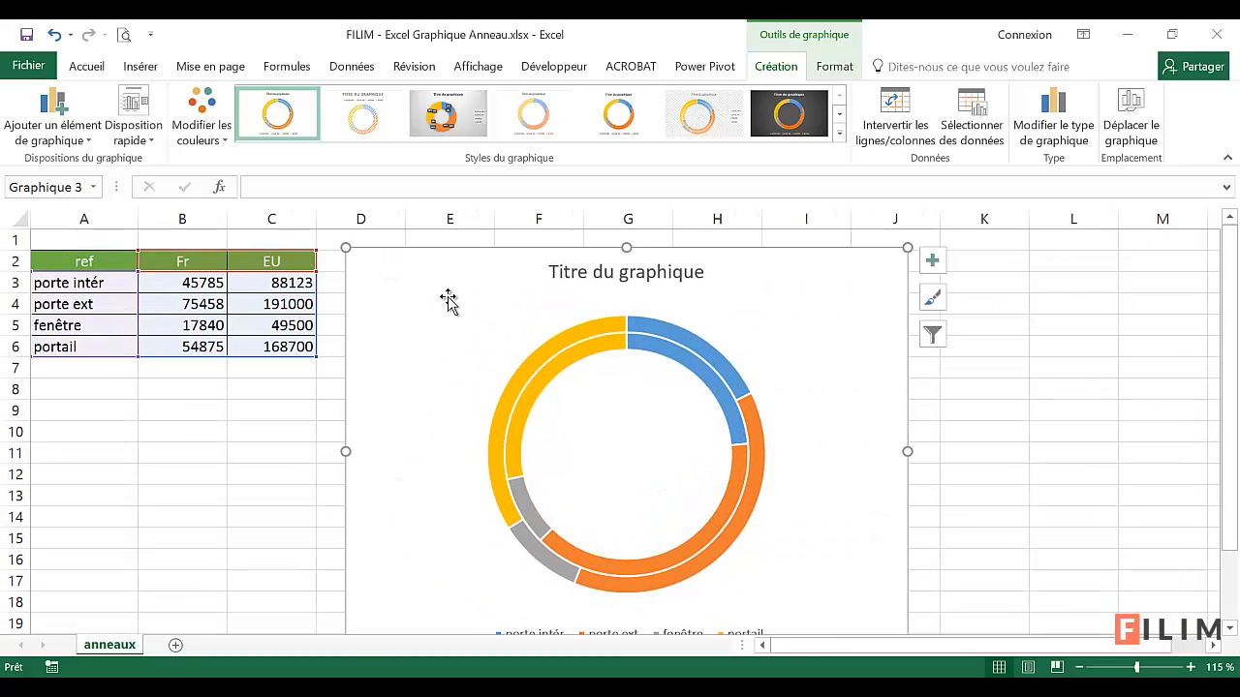
drag(447, 300, 442, 291)
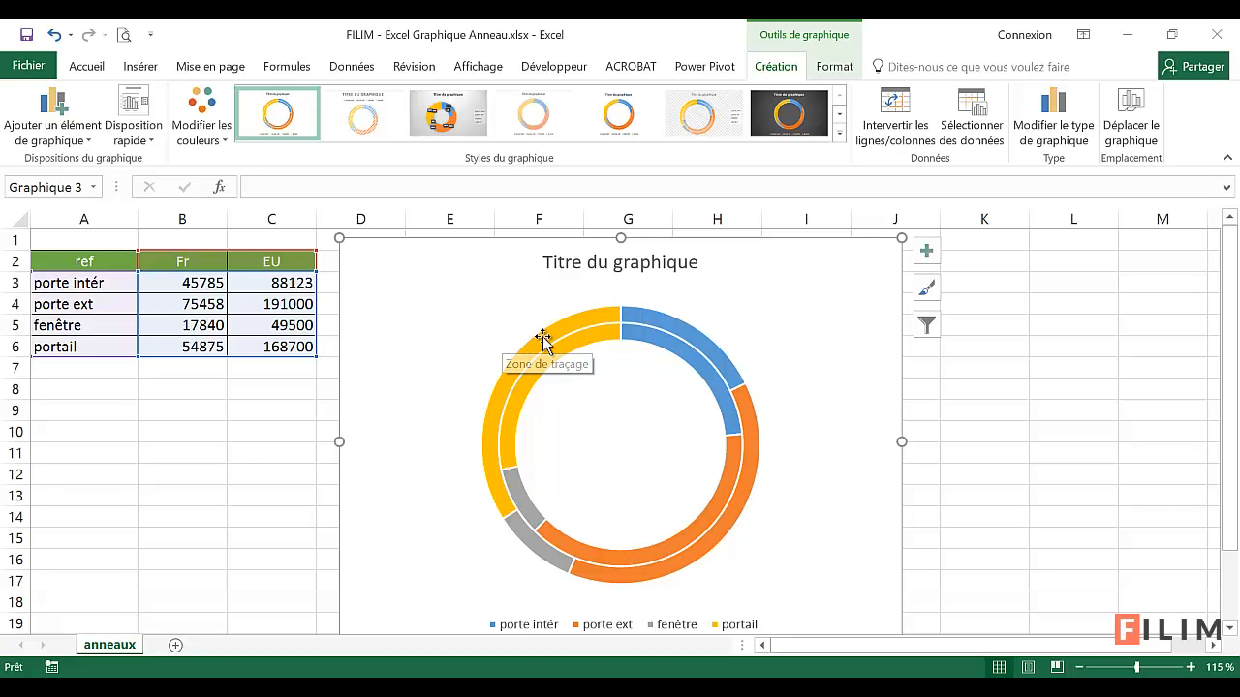
Step: Try swapping the doughnut chart's rows and columns, and restore the products as slices
mouse_move(543, 339)
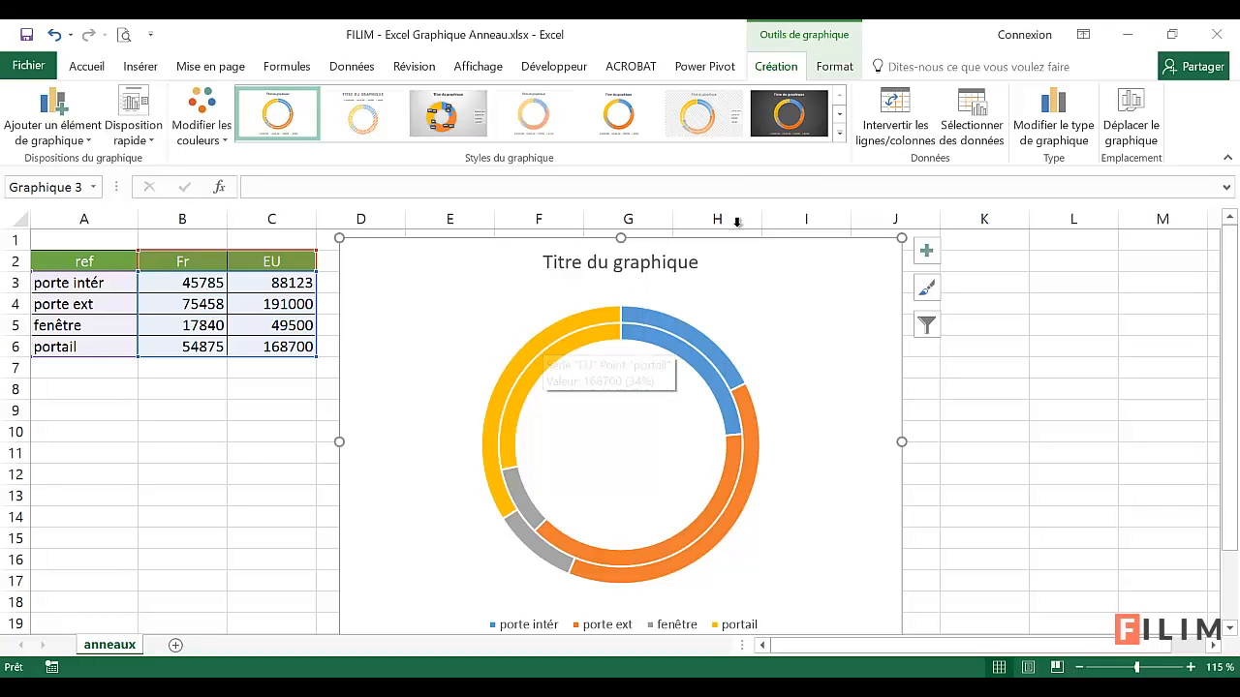
click(899, 110)
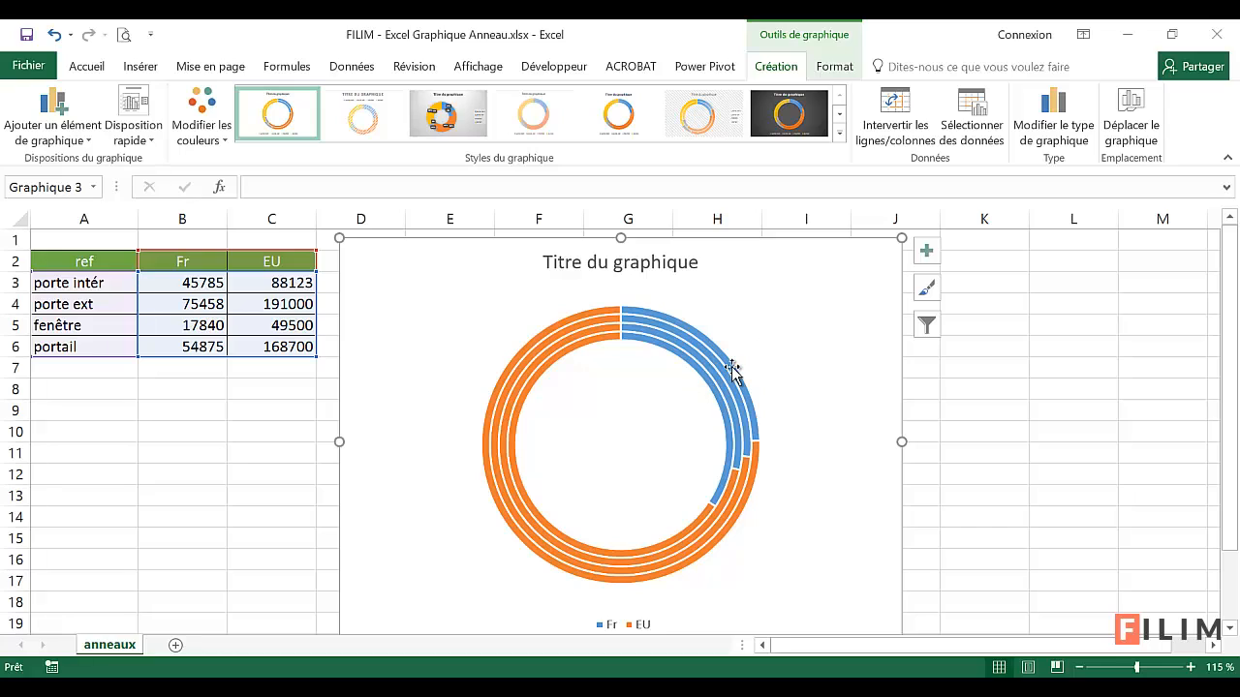
mouse_move(731, 370)
click(910, 124)
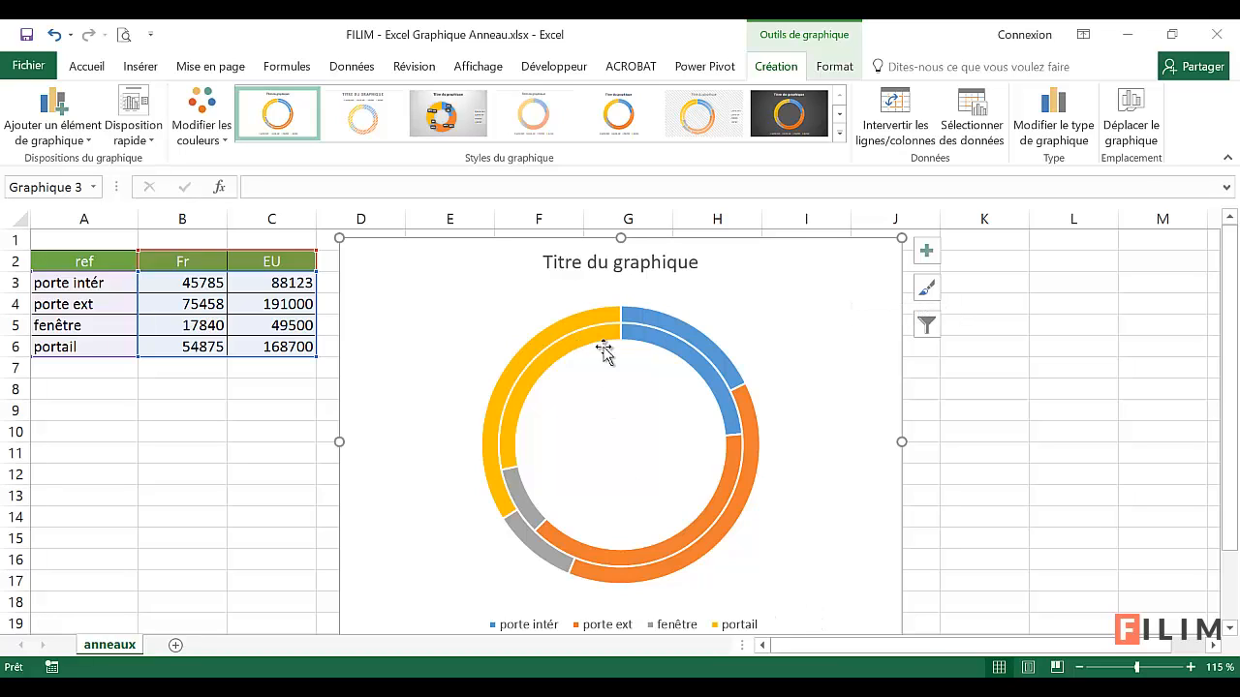
Step: Replace the placeholder chart title with "Répartition des volumes par zones"
click(599, 263)
click(600, 265)
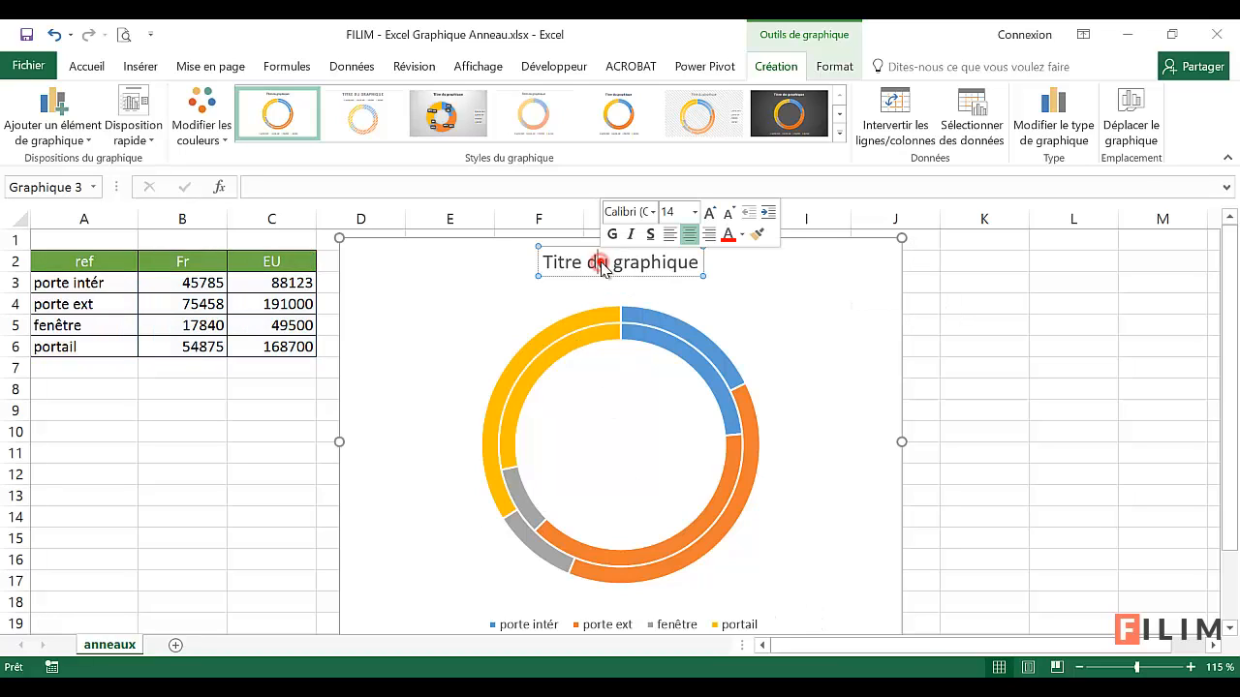
key(Delete)
key(Delete)
key(Delete)
key(Delete)
key(Delete)
key(Delete)
key(Delete)
key(Delete)
key(Delete)
key(Delete)
key(Delete)
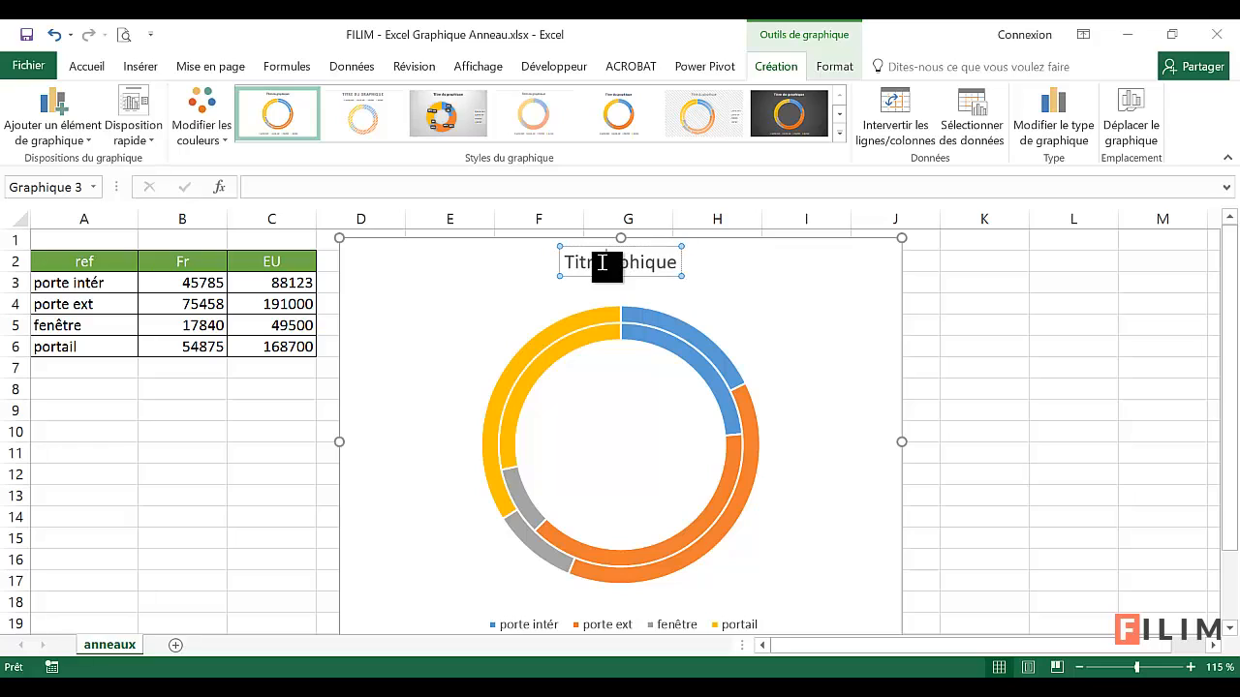
key(BackSpace)
key(BackSpace)
key(BackSpace)
key(BackSpace)
key(BackSpace)
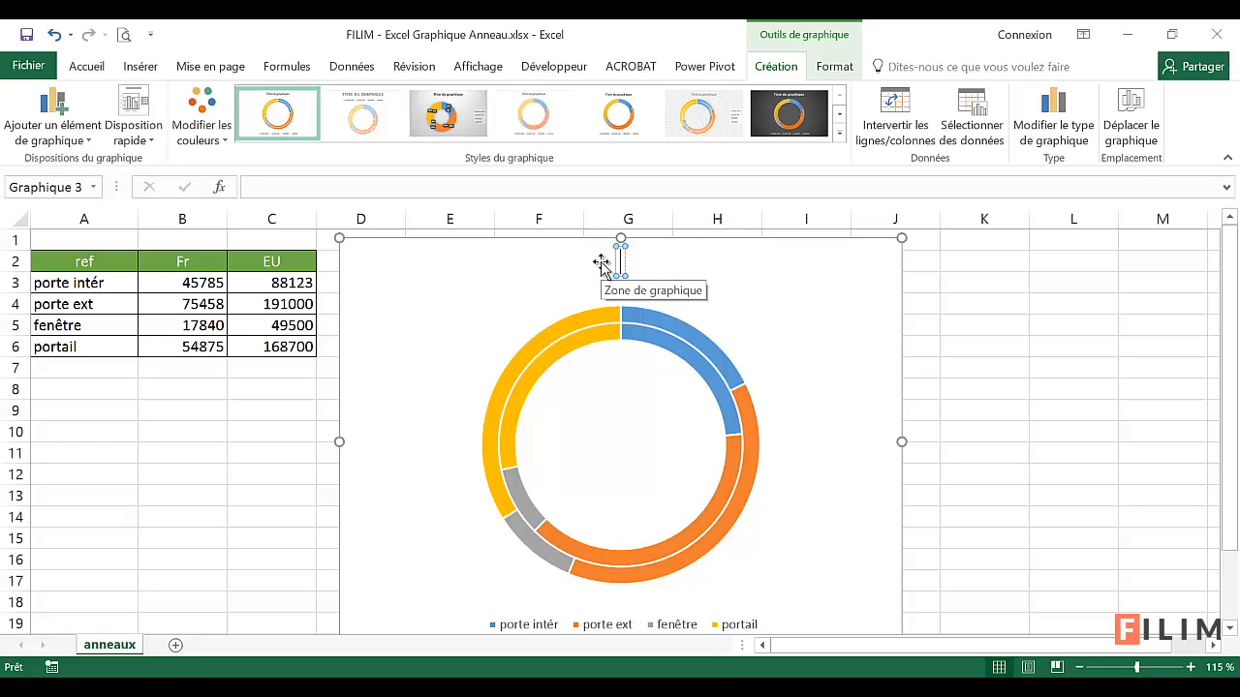
text(Répartitino des)
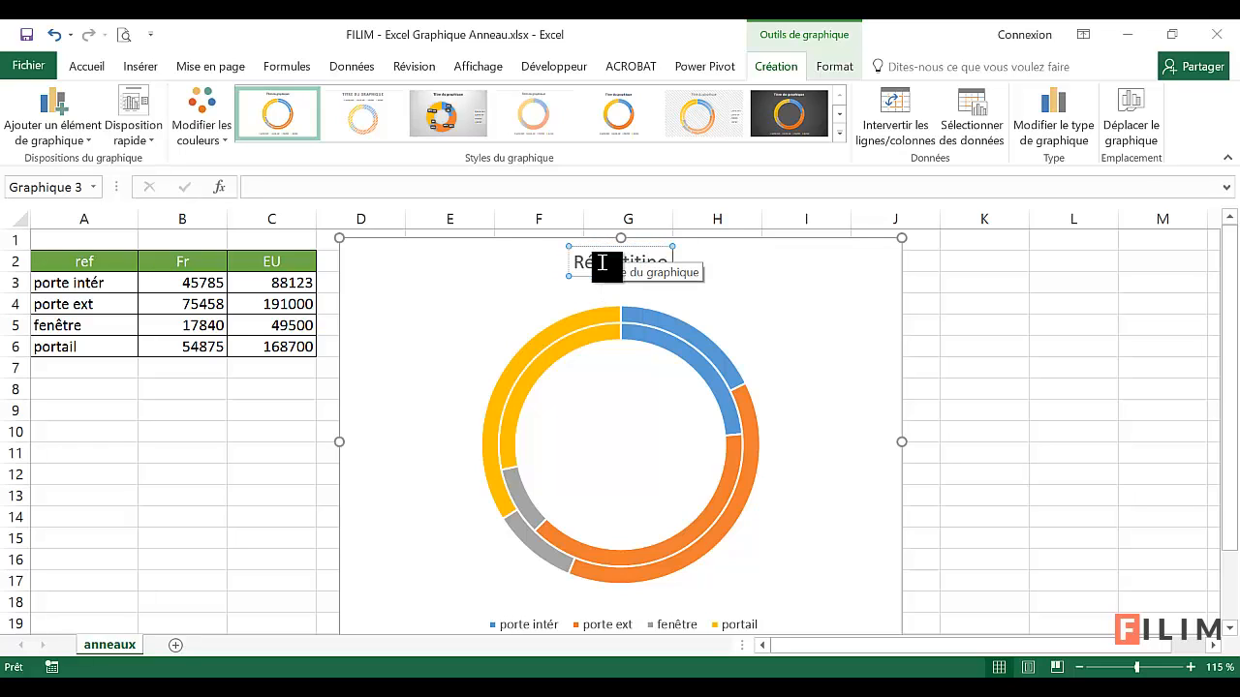
key(BackSpace)
key(BackSpace)
key(BackSpace)
key(BackSpace)
key(BackSpace)
key(BackSpace)
key(BackSpace)
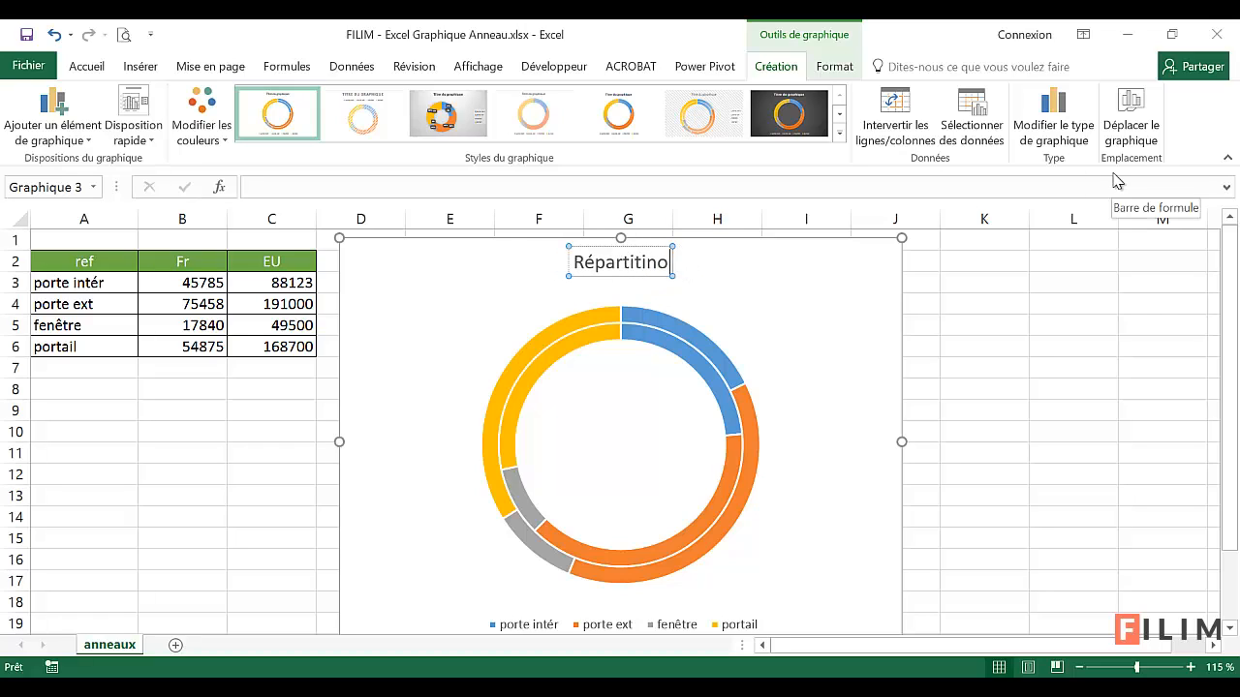
text(ion des)
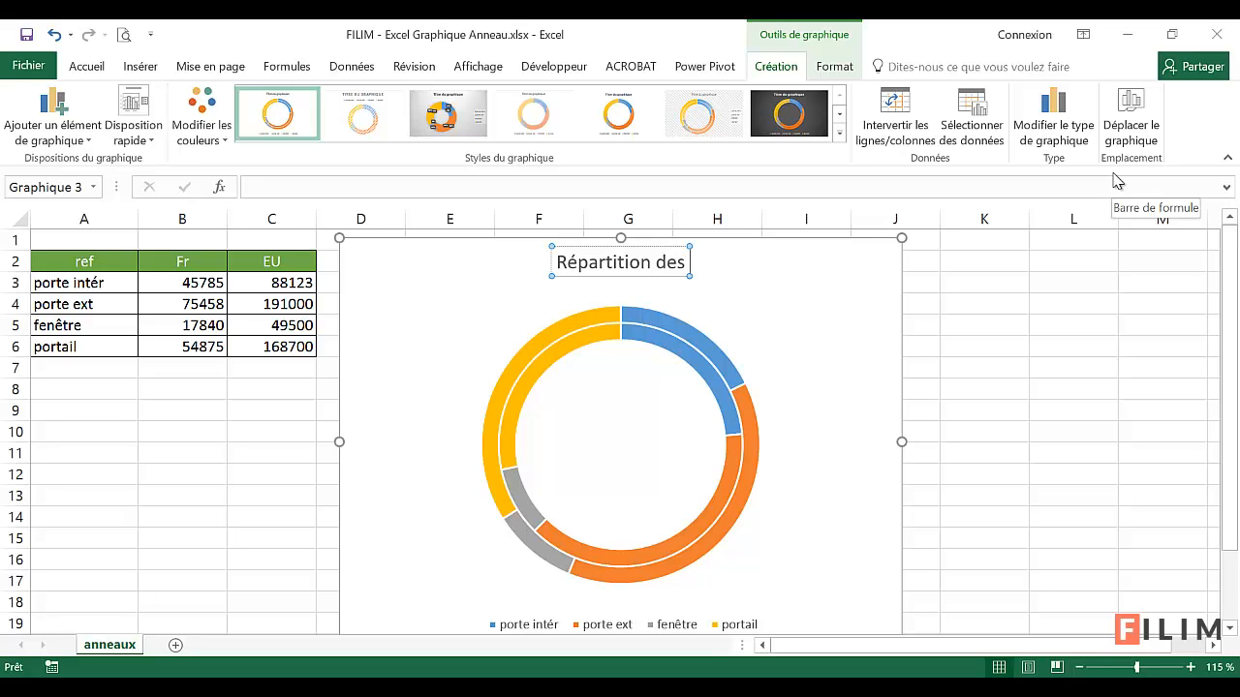
text(volumes p)
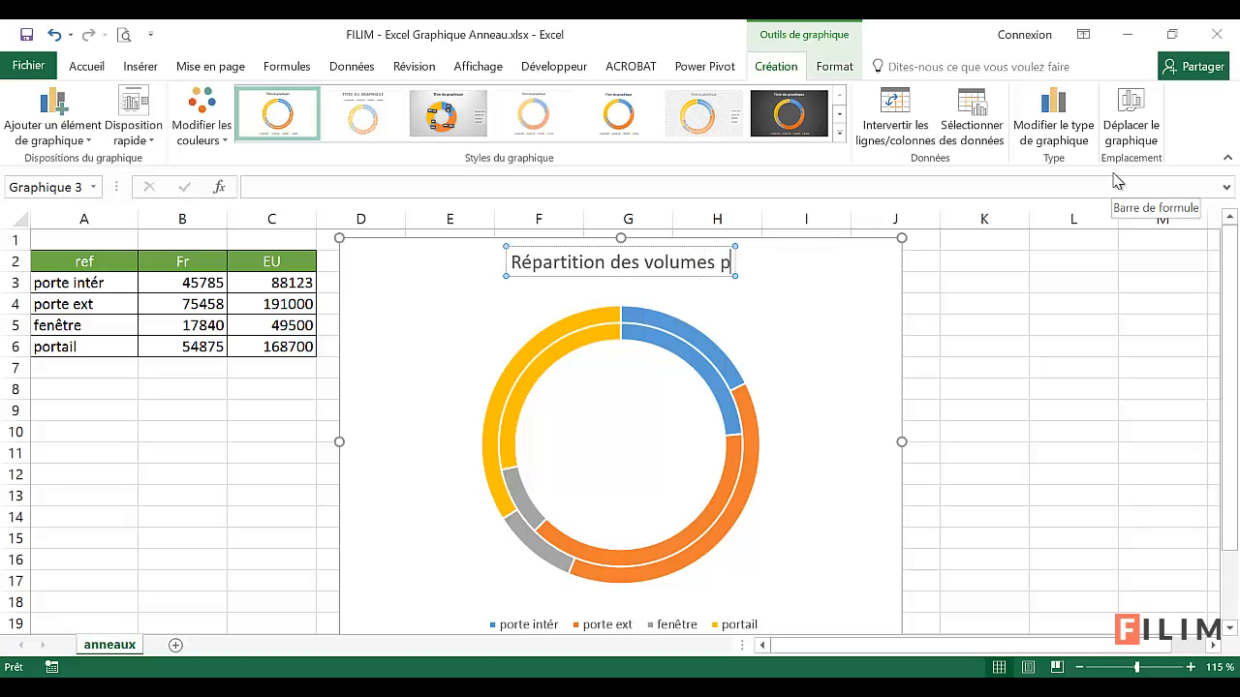
text(ar)
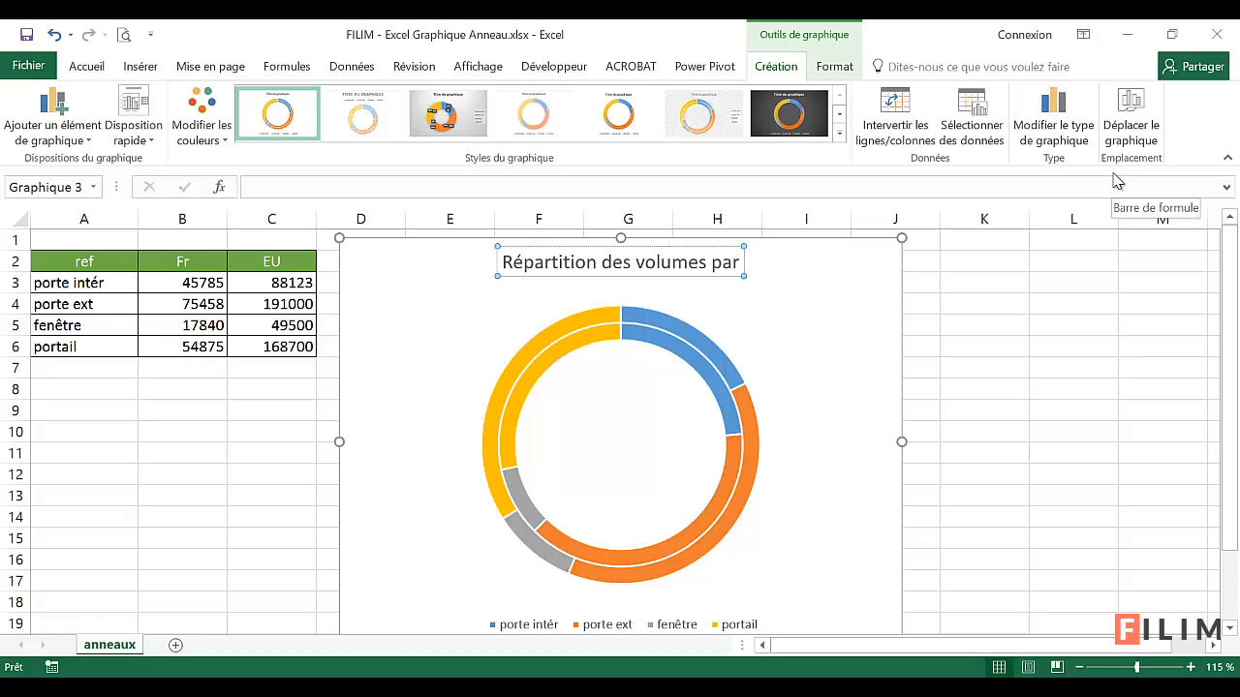
text( zones)
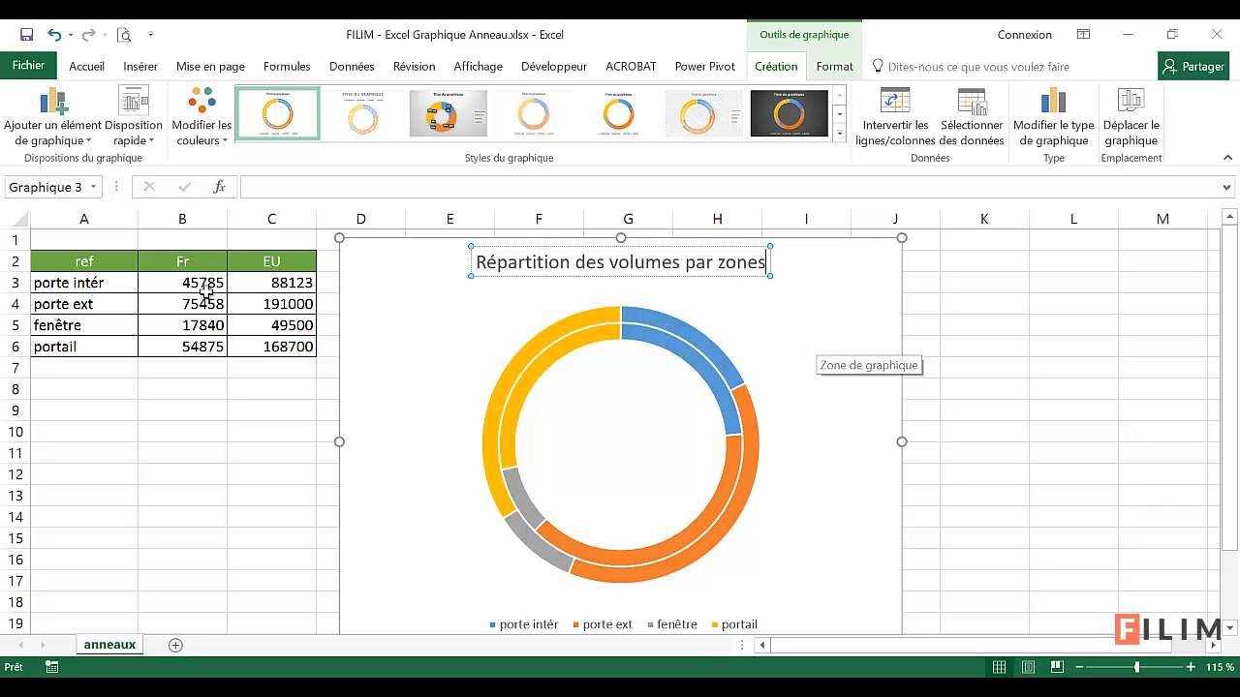
Step: Examine how the Fr and EU values in the table correspond to the inner and outer rings of the doughnut
drag(202, 289, 187, 336)
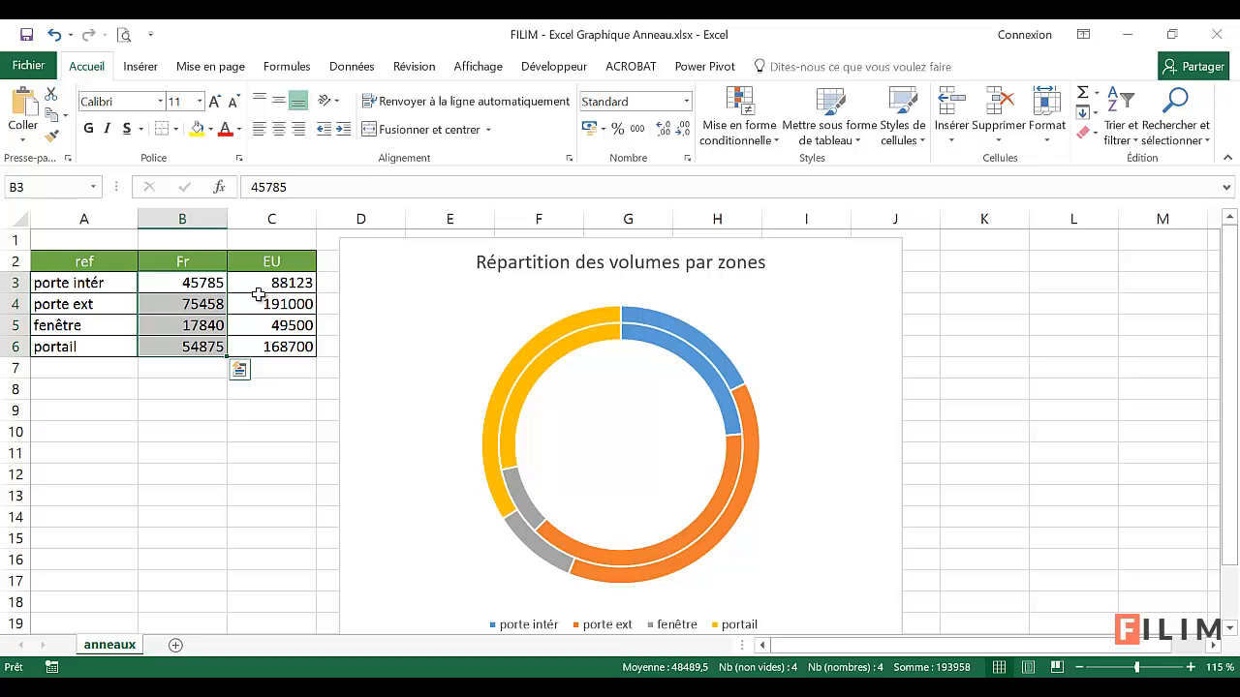
click(498, 305)
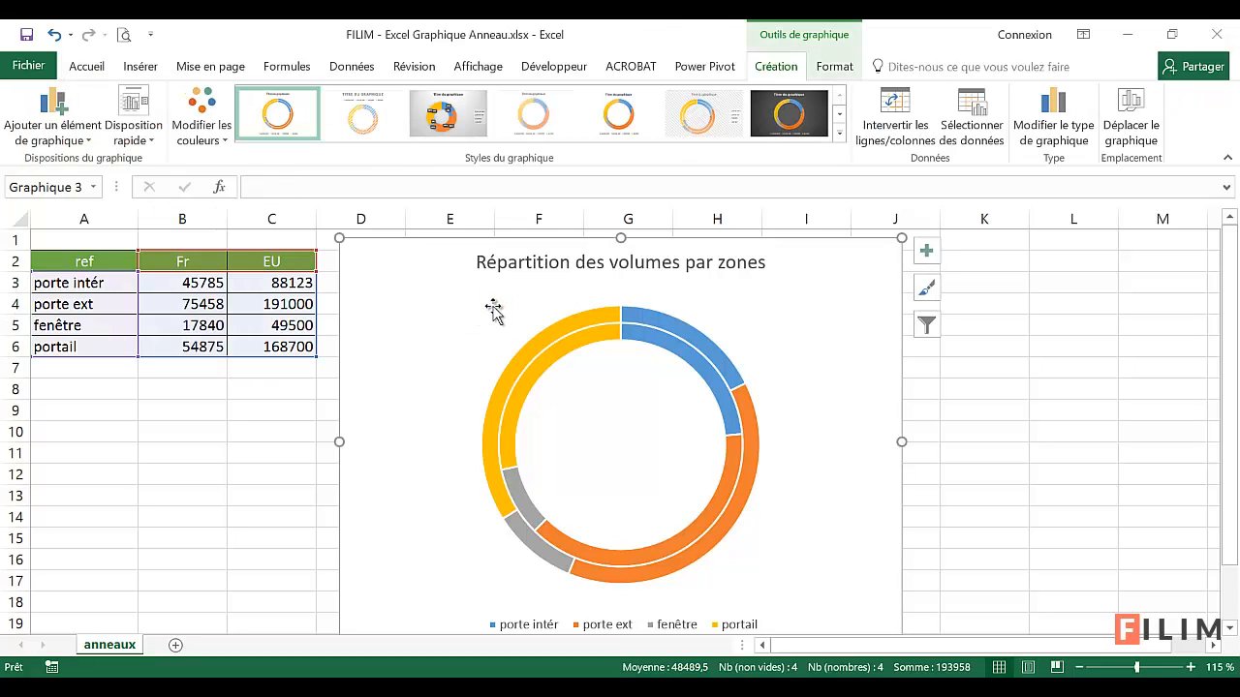
mouse_move(593, 341)
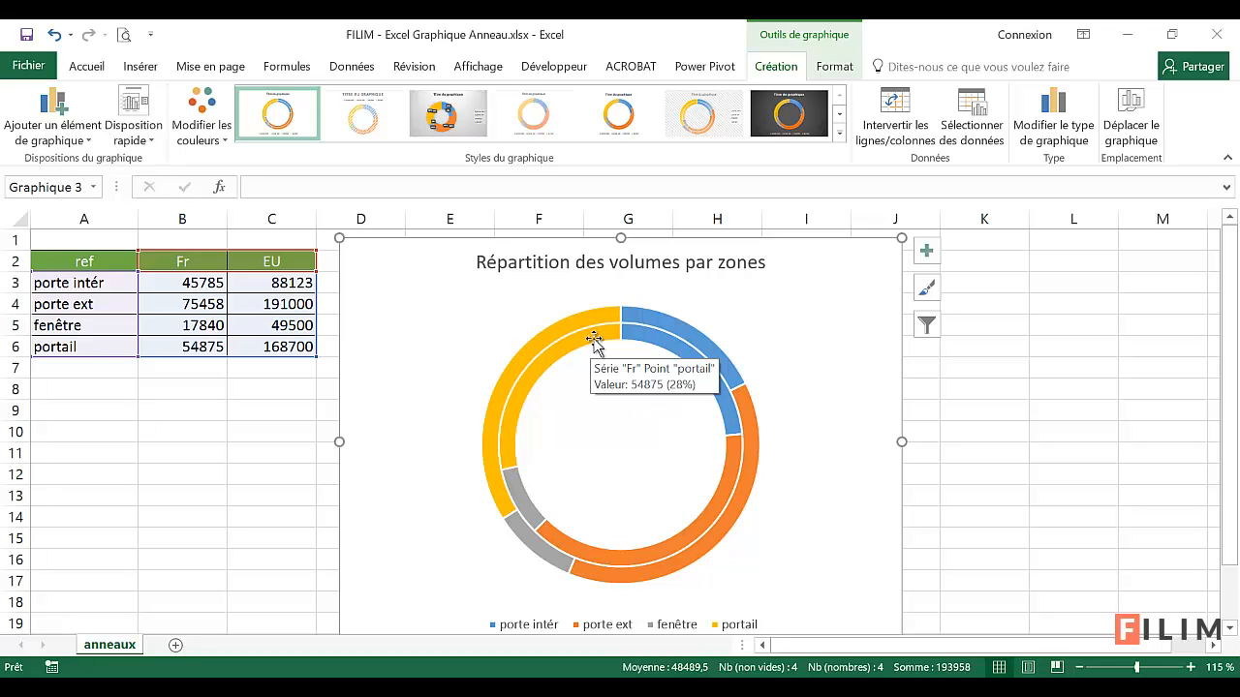
mouse_move(728, 375)
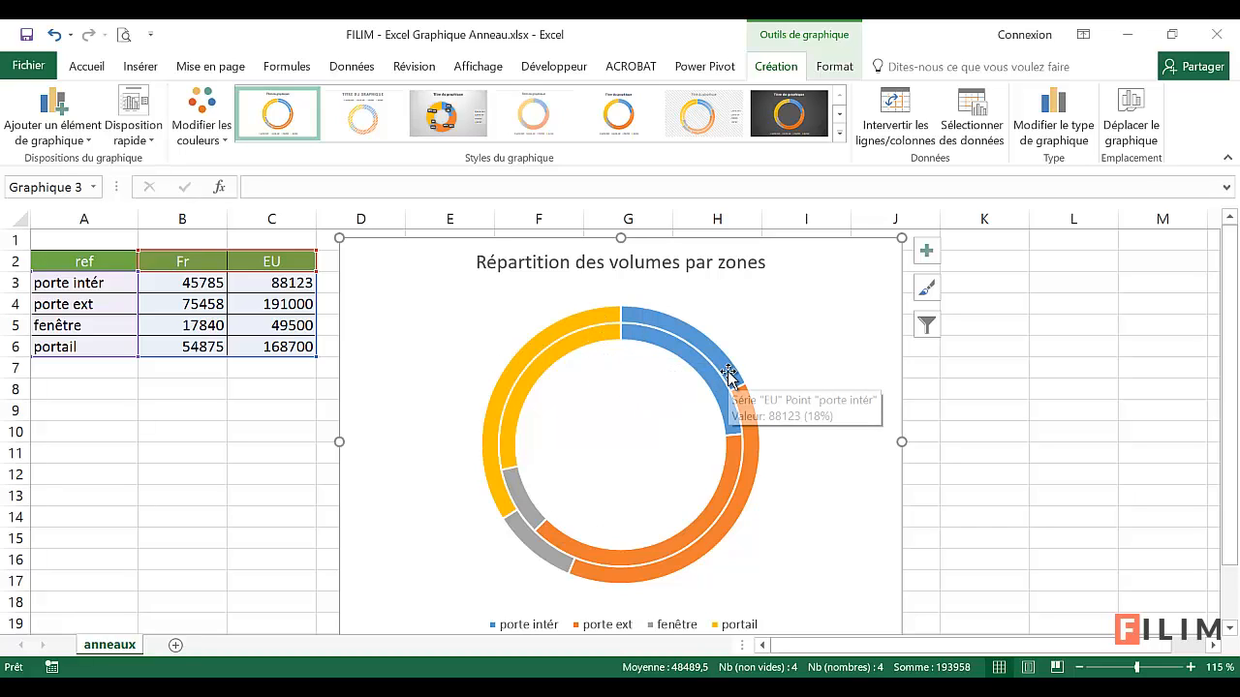
mouse_move(680, 366)
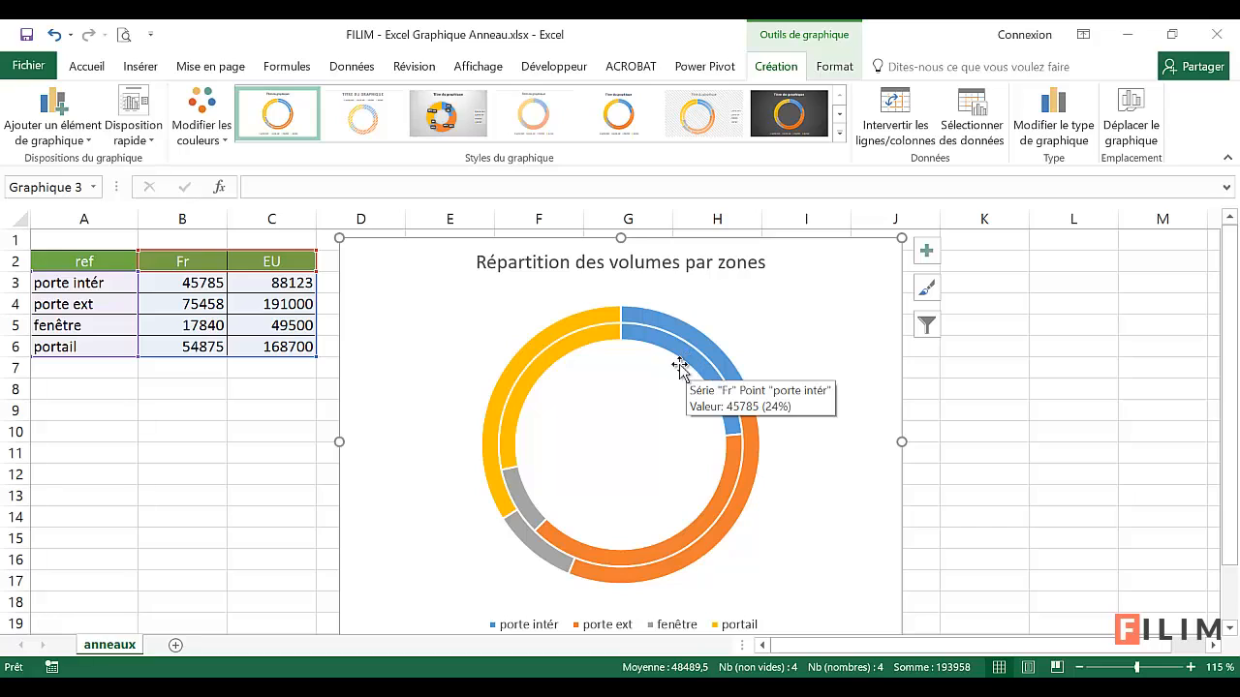
mouse_move(701, 336)
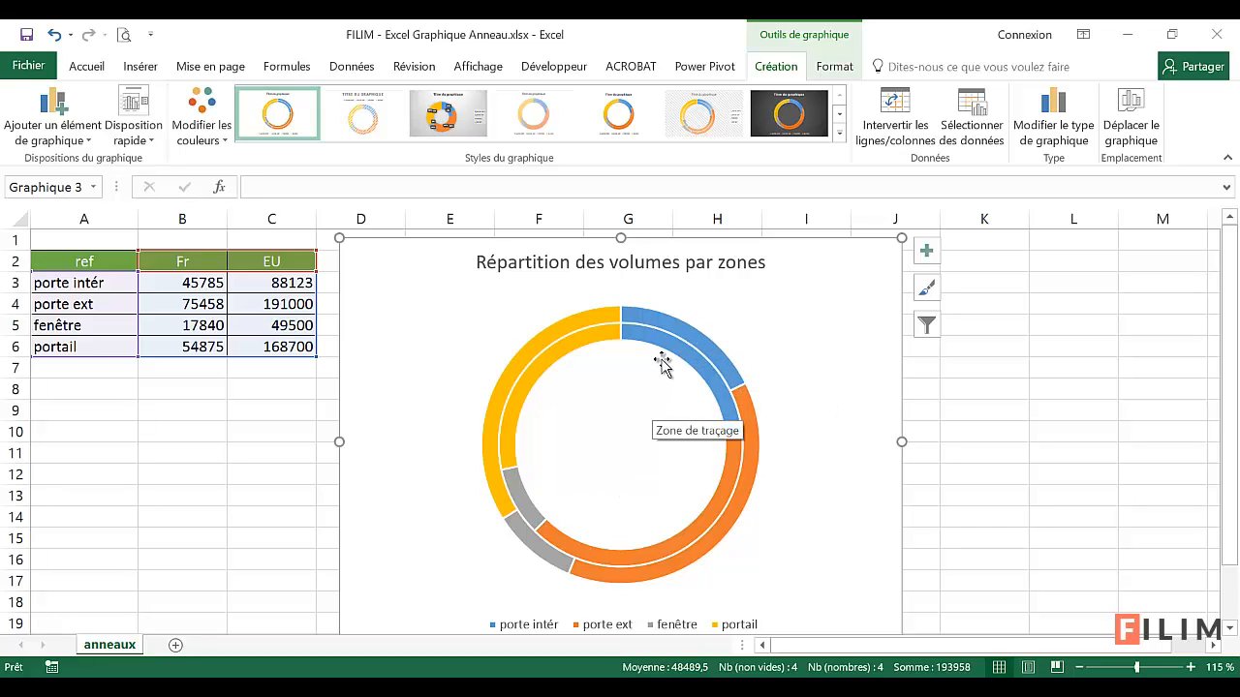
Step: Open the series formatting for the doughnut's inner ring and set the centre size to 45 %
double_click(668, 344)
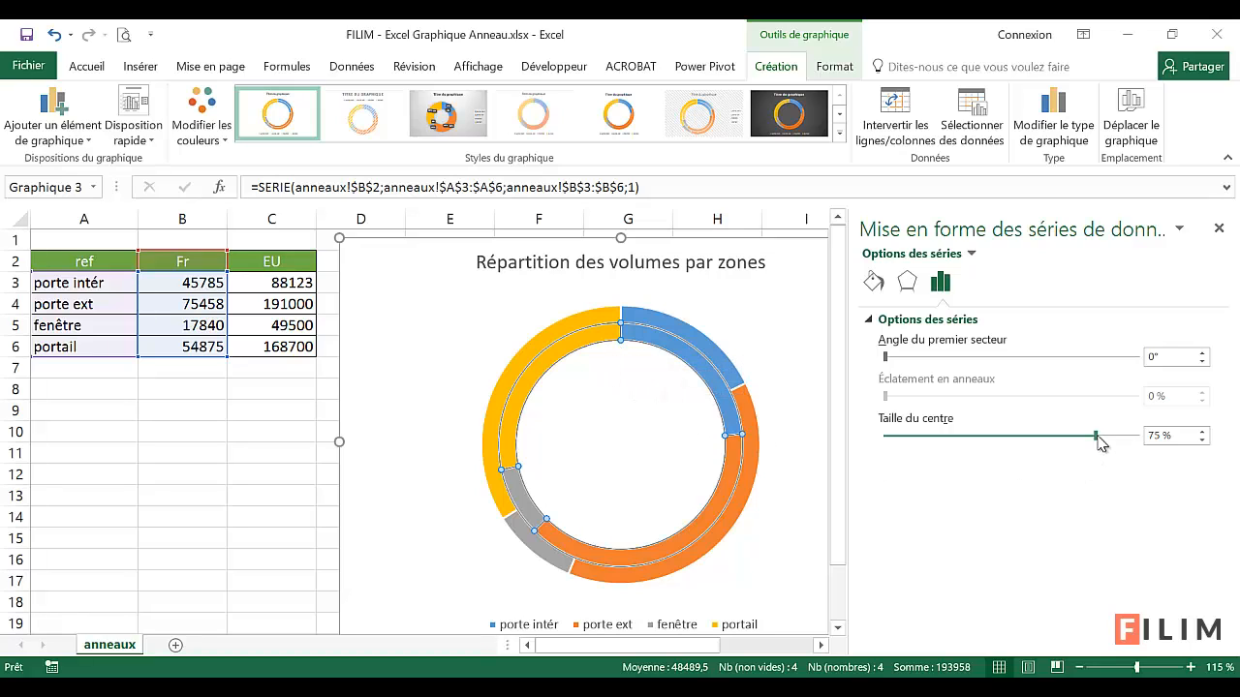
drag(1099, 436, 1027, 437)
click(1201, 440)
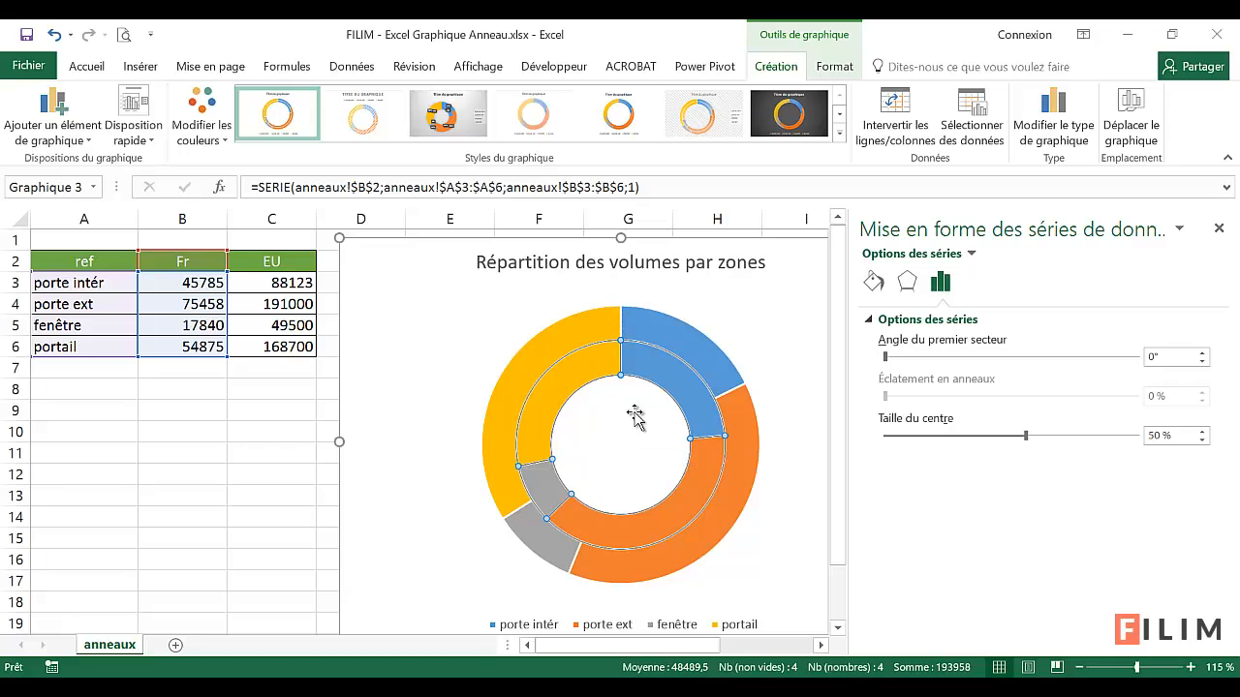
drag(1026, 436, 972, 444)
click(1202, 432)
click(1201, 432)
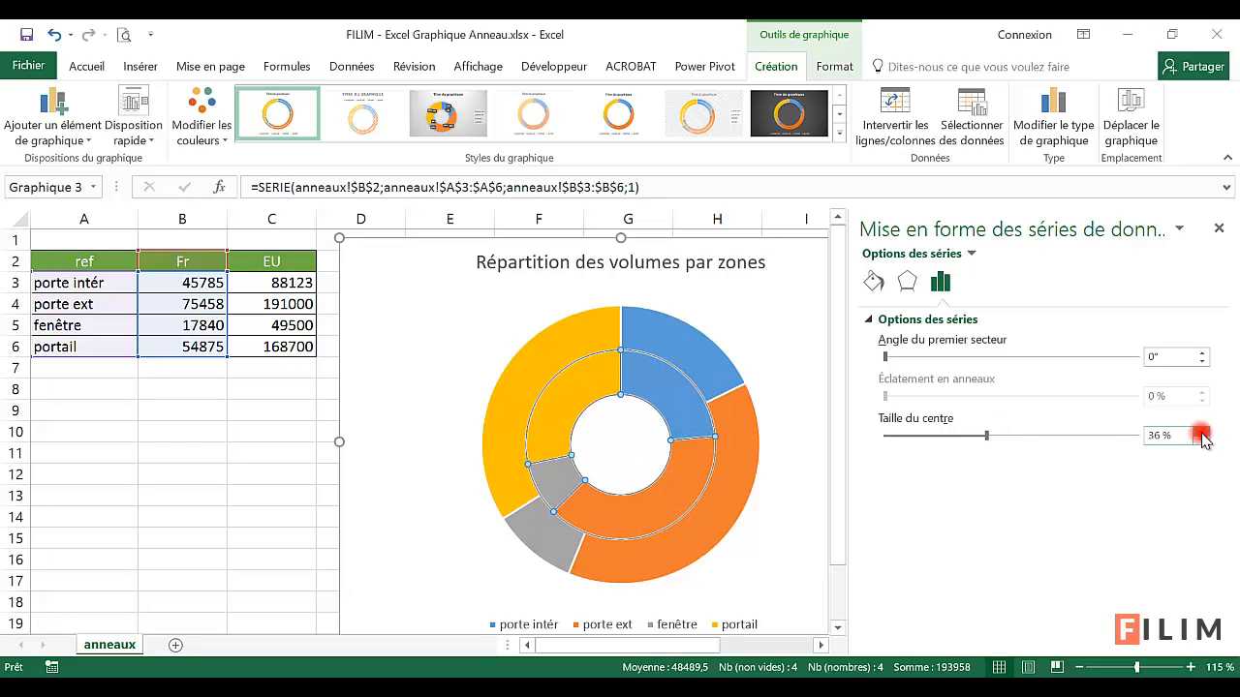
click(1202, 432)
click(1202, 432)
click(1202, 432)
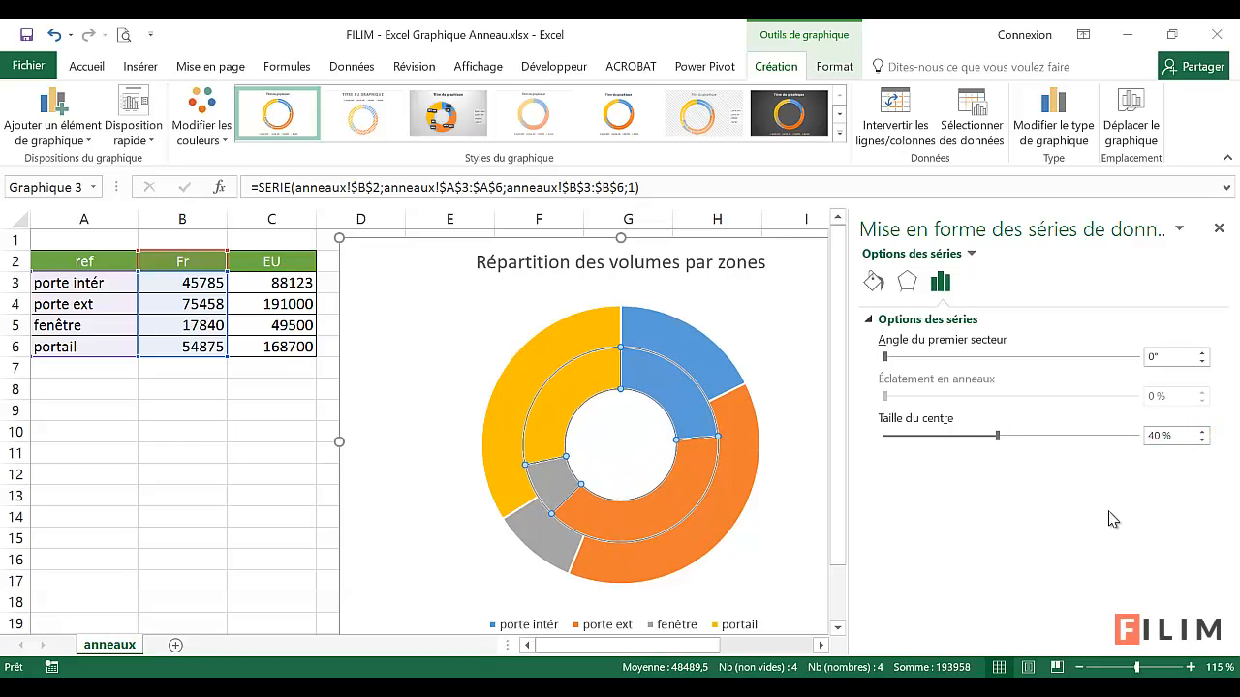
click(1202, 432)
click(1202, 431)
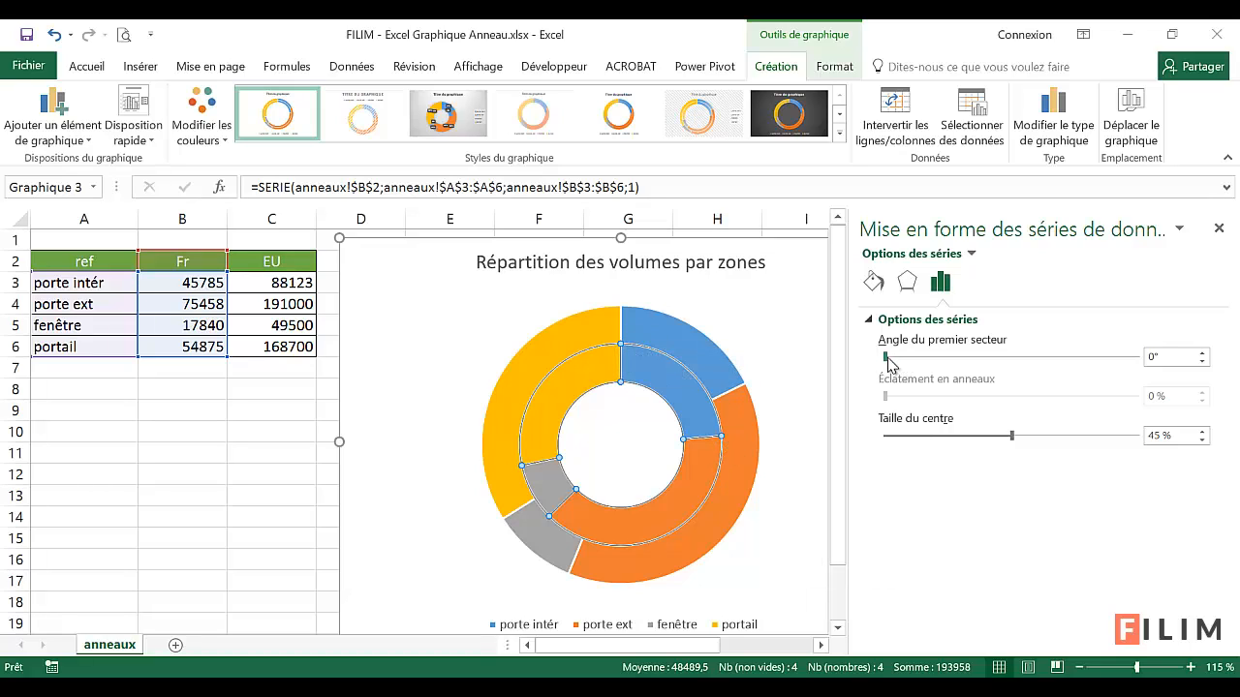
Step: Try rotating the doughnut with a first-slice angle of 53°, and return the angle to 0°
drag(885, 358, 951, 361)
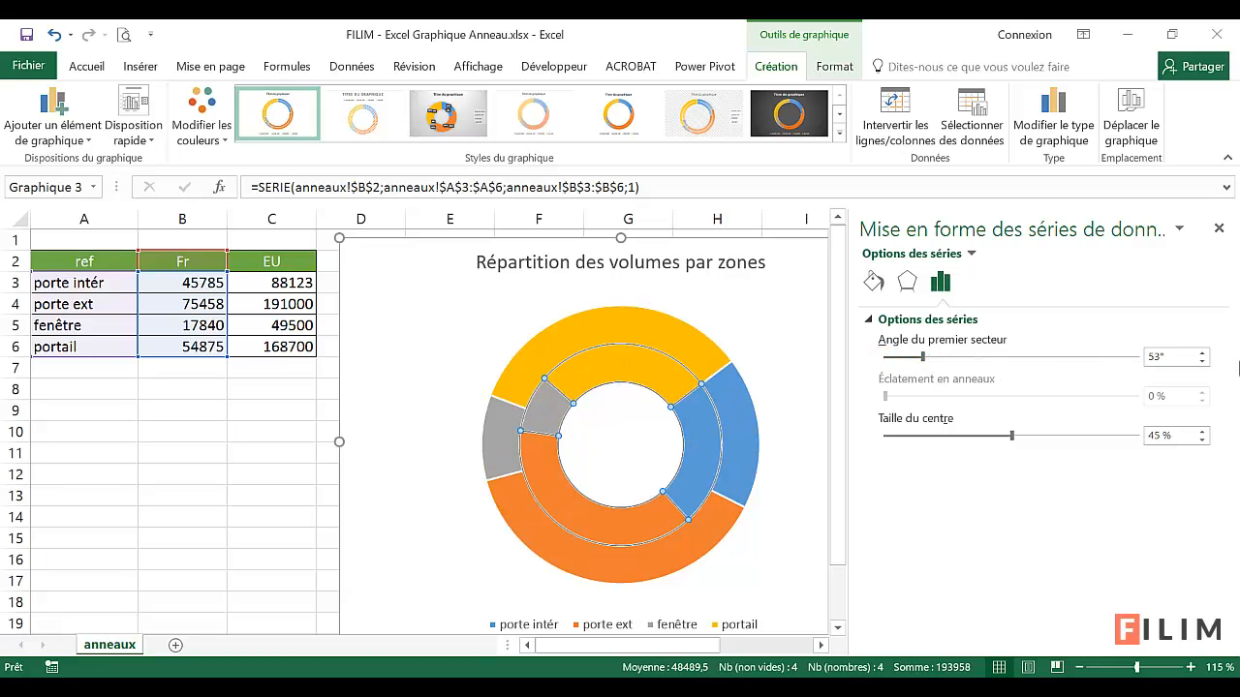
click(1202, 362)
click(1202, 361)
click(1202, 362)
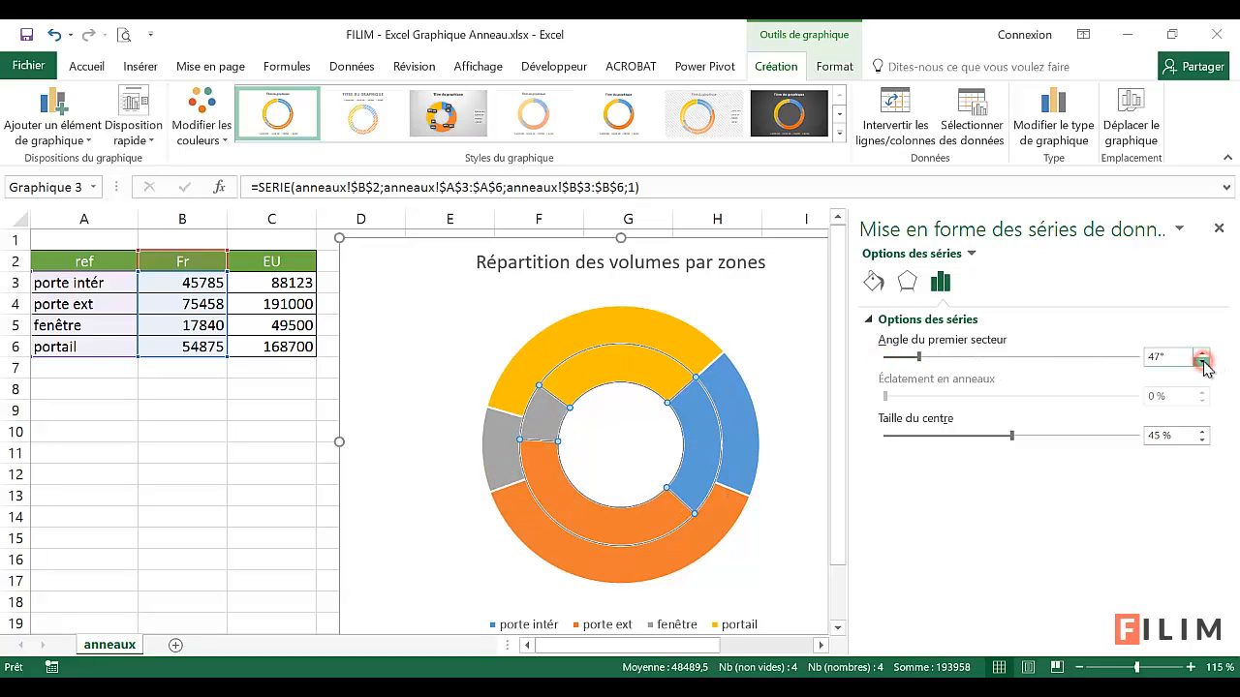
click(1202, 361)
click(1202, 361)
click(1202, 361)
click(1202, 361)
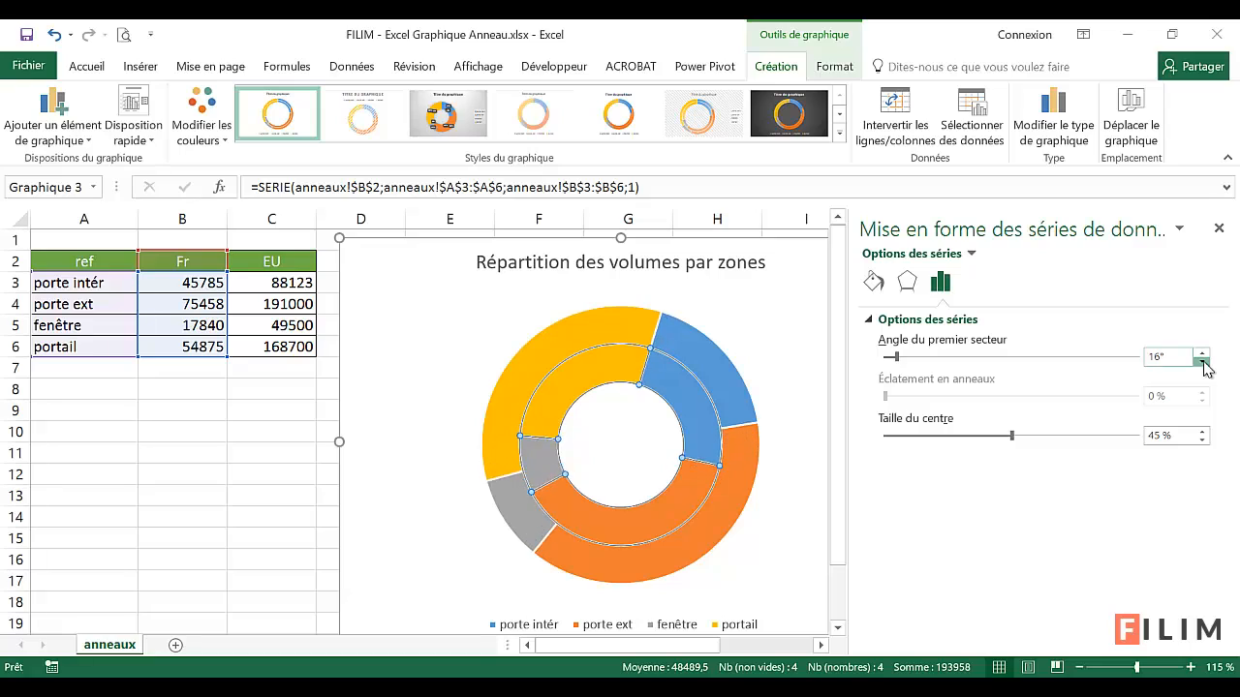
click(1202, 361)
click(1202, 361)
click(1202, 361)
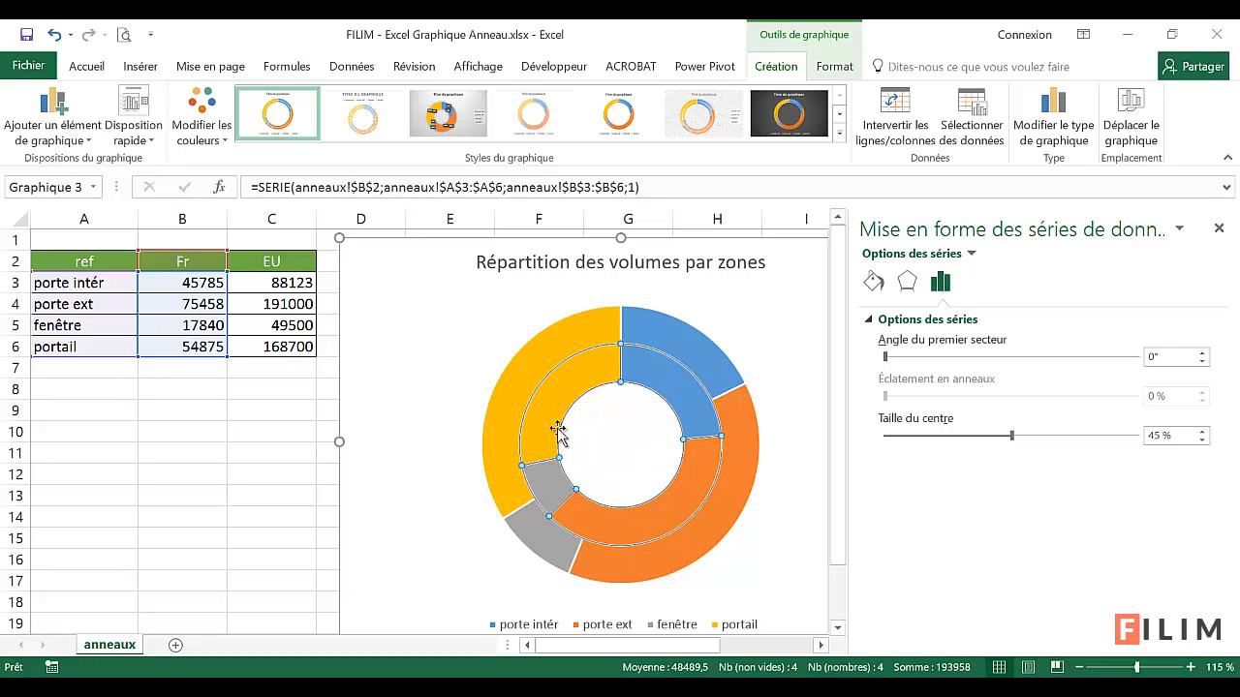
mouse_move(575, 384)
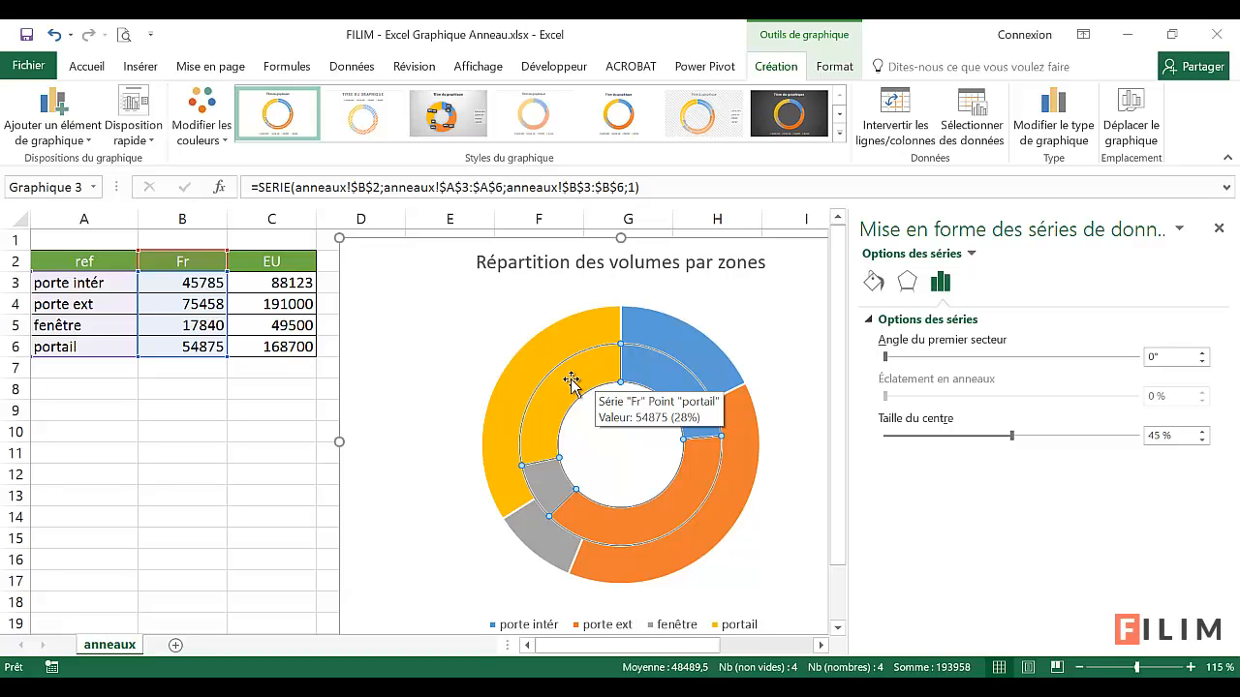
Step: Add data labels to the inner Fr ring and make them show percentages instead of values
right_click(573, 383)
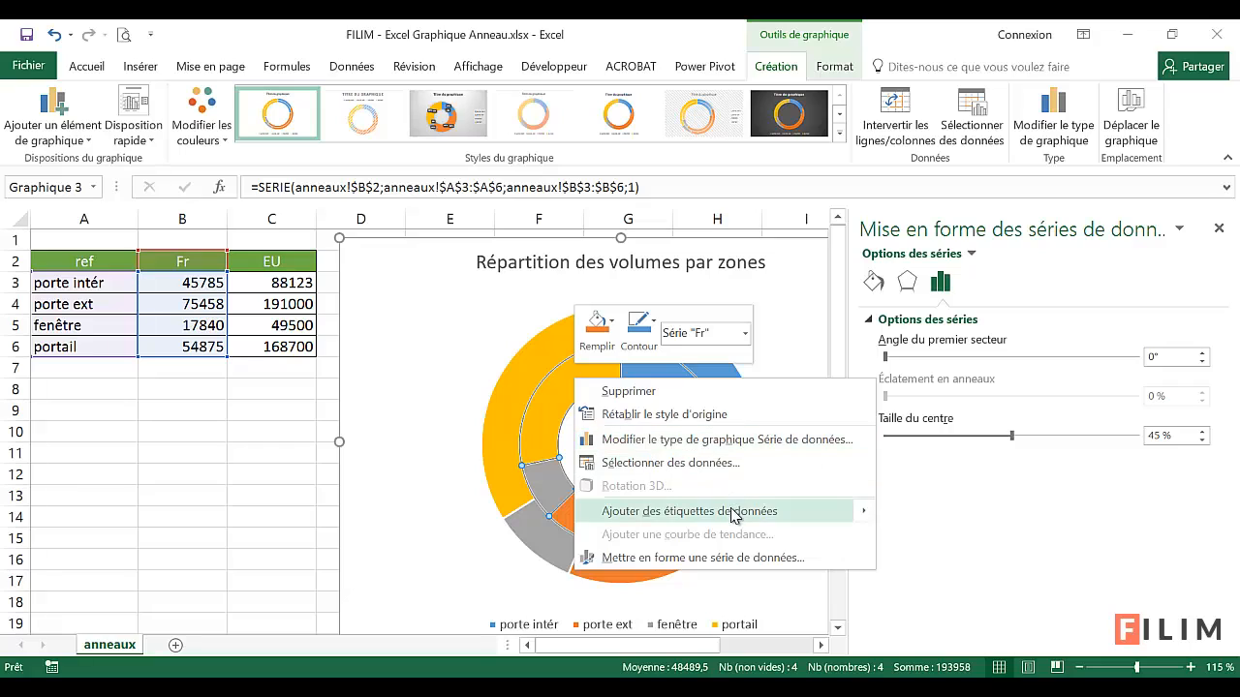
mouse_move(733, 518)
click(954, 516)
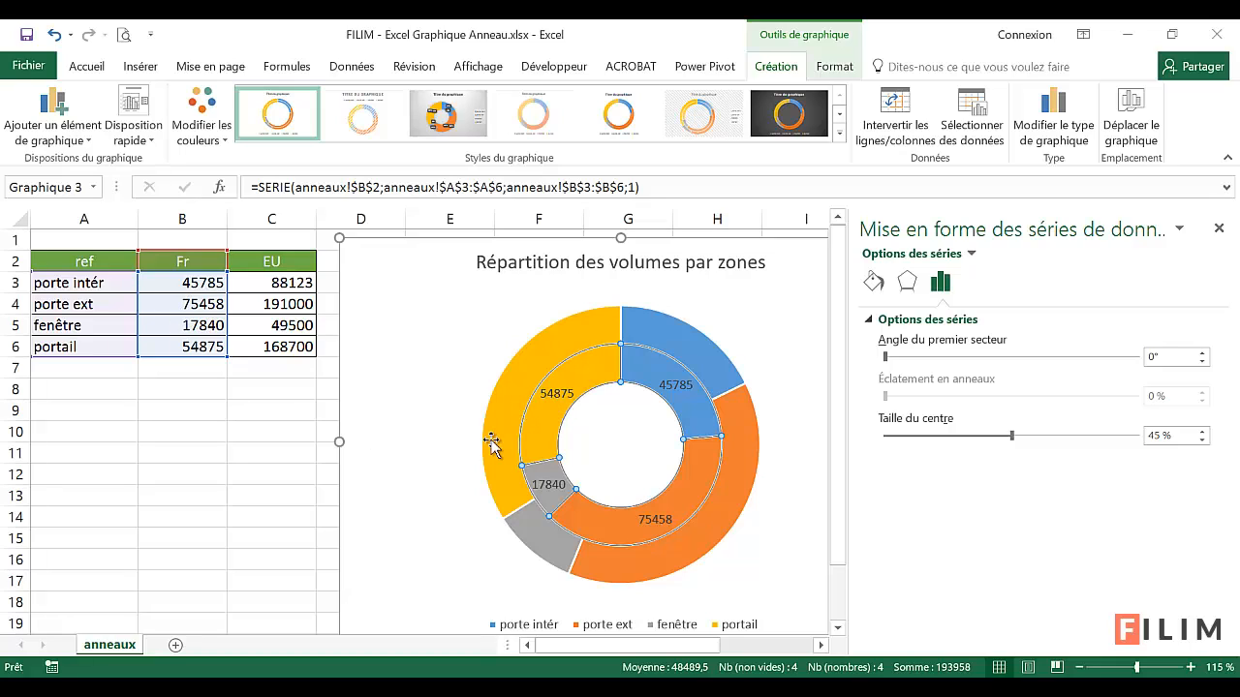
click(678, 388)
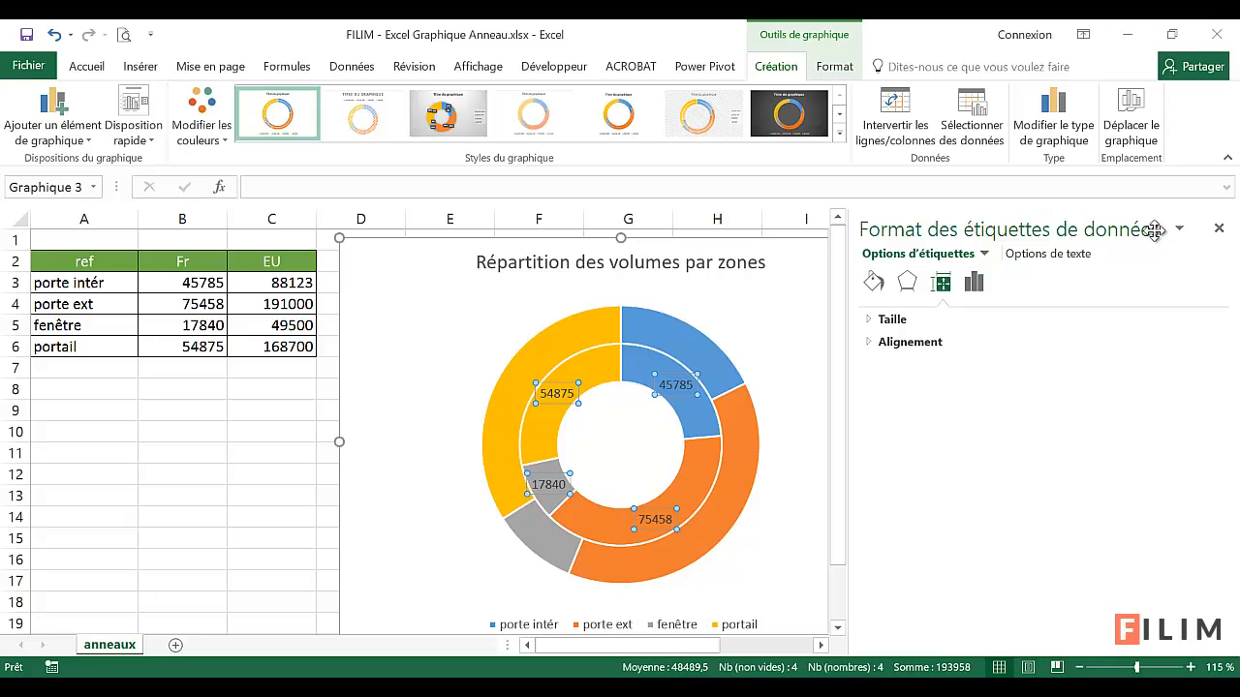
click(975, 283)
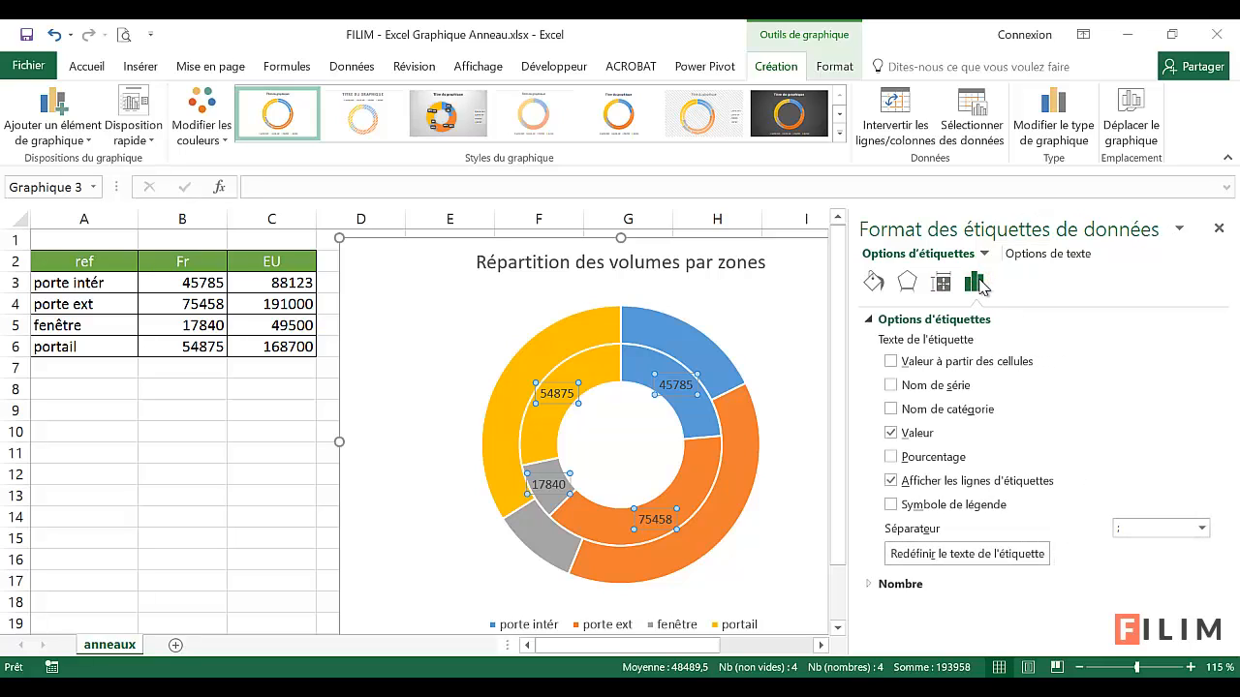
click(891, 434)
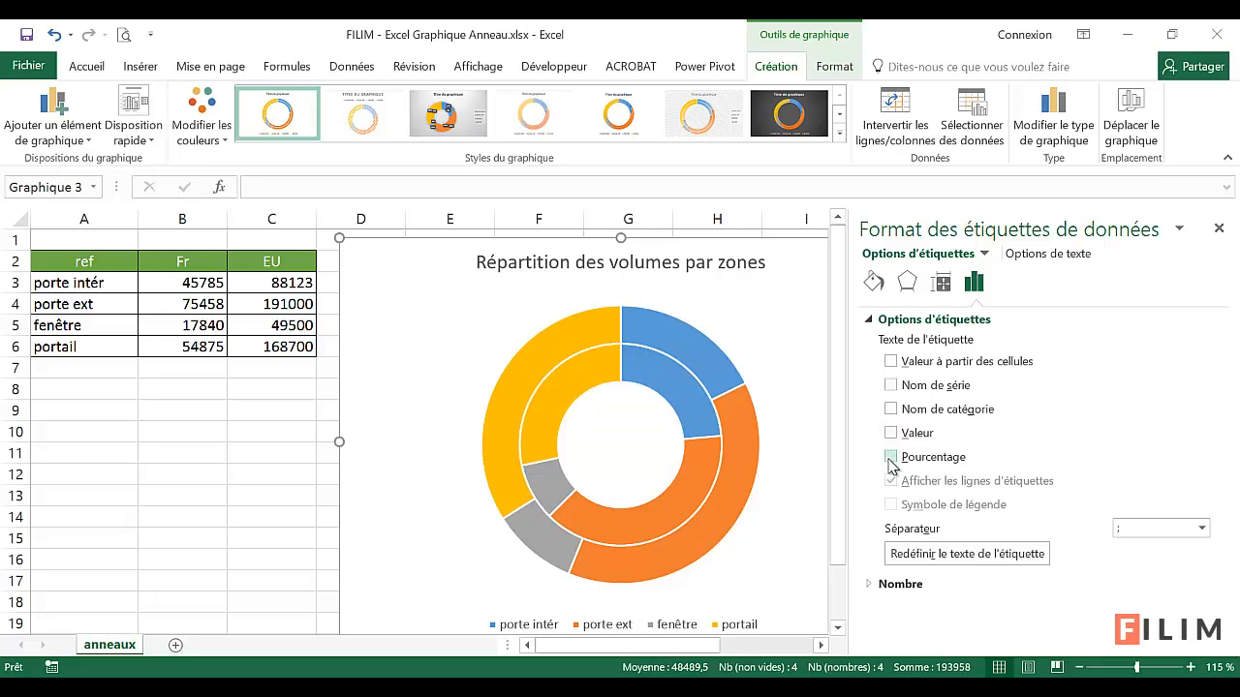
click(892, 457)
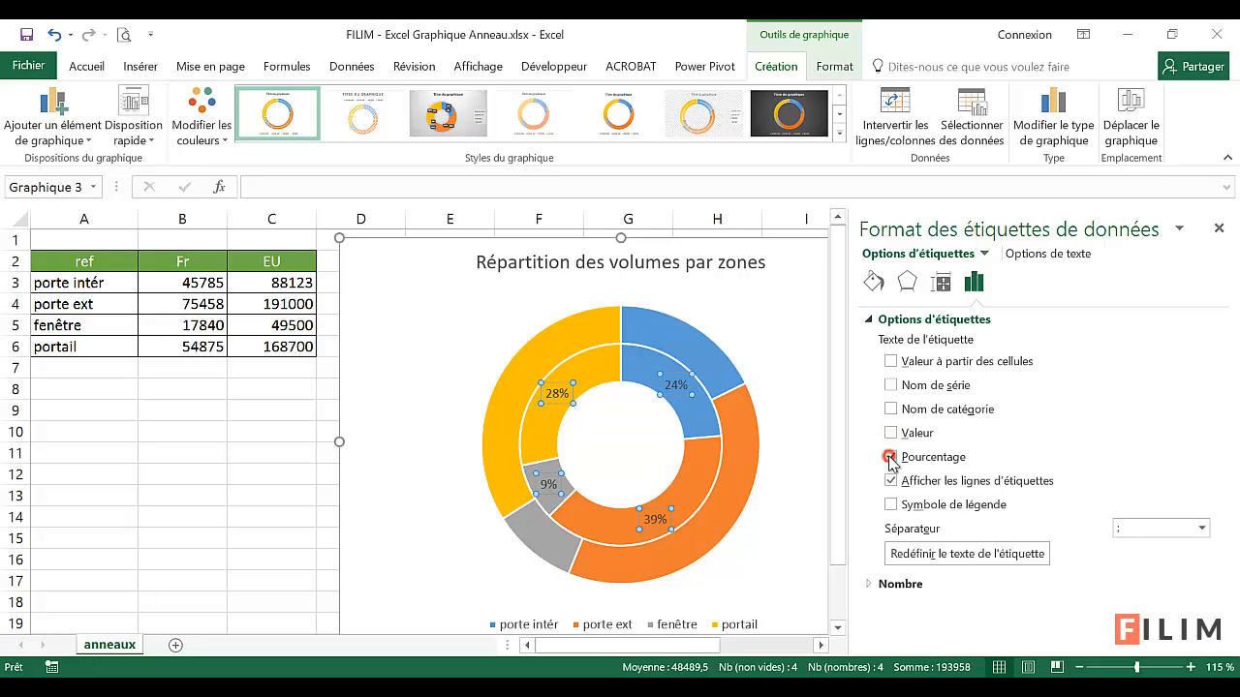
Step: Include the series name in the Fr ring's labels and set their separator to (Nouvelle ligne)
click(890, 385)
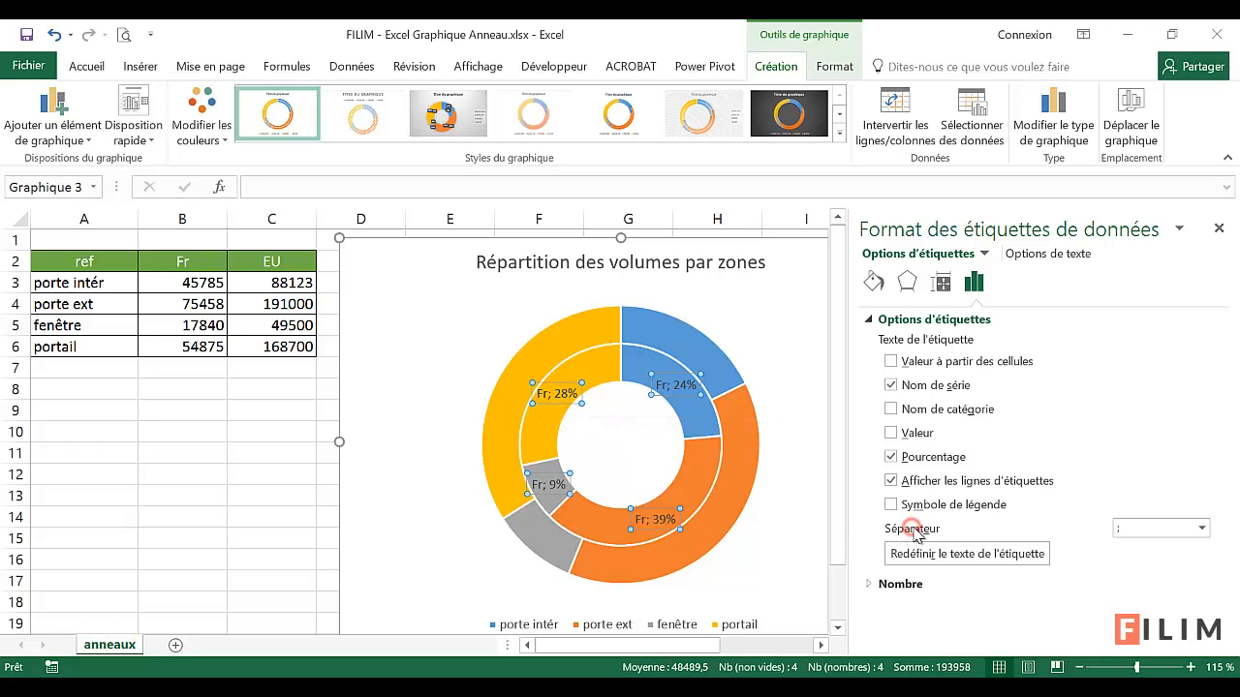
click(1202, 529)
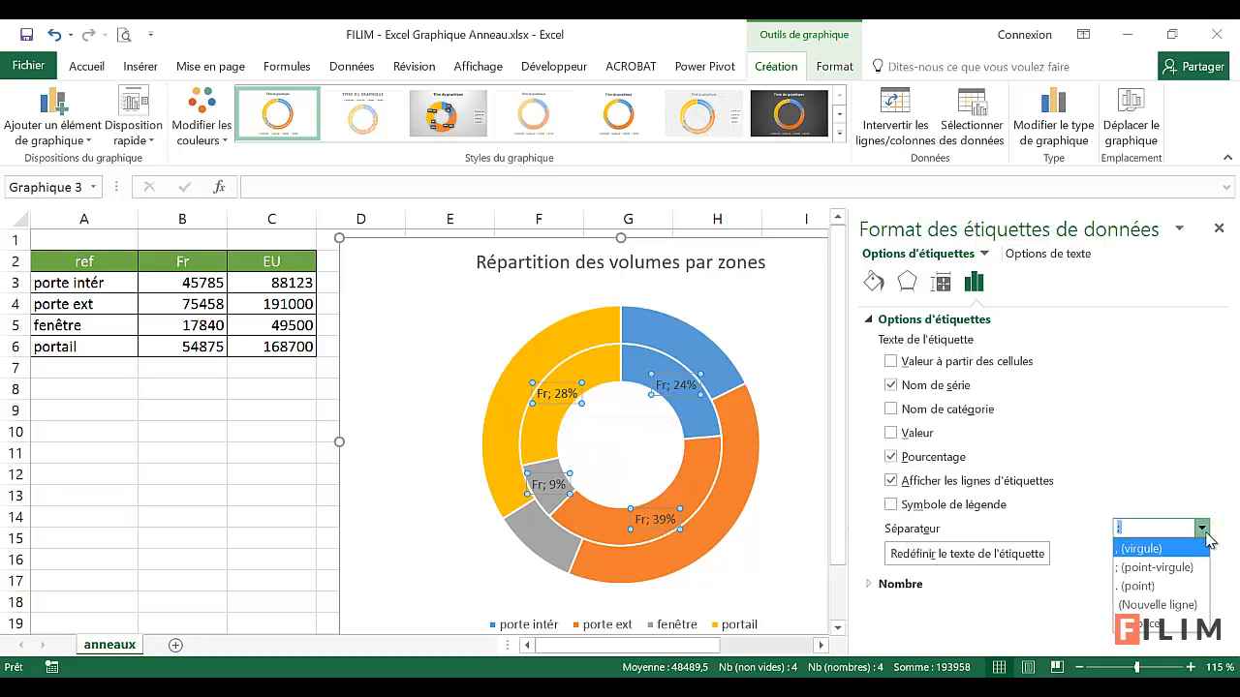
click(1186, 605)
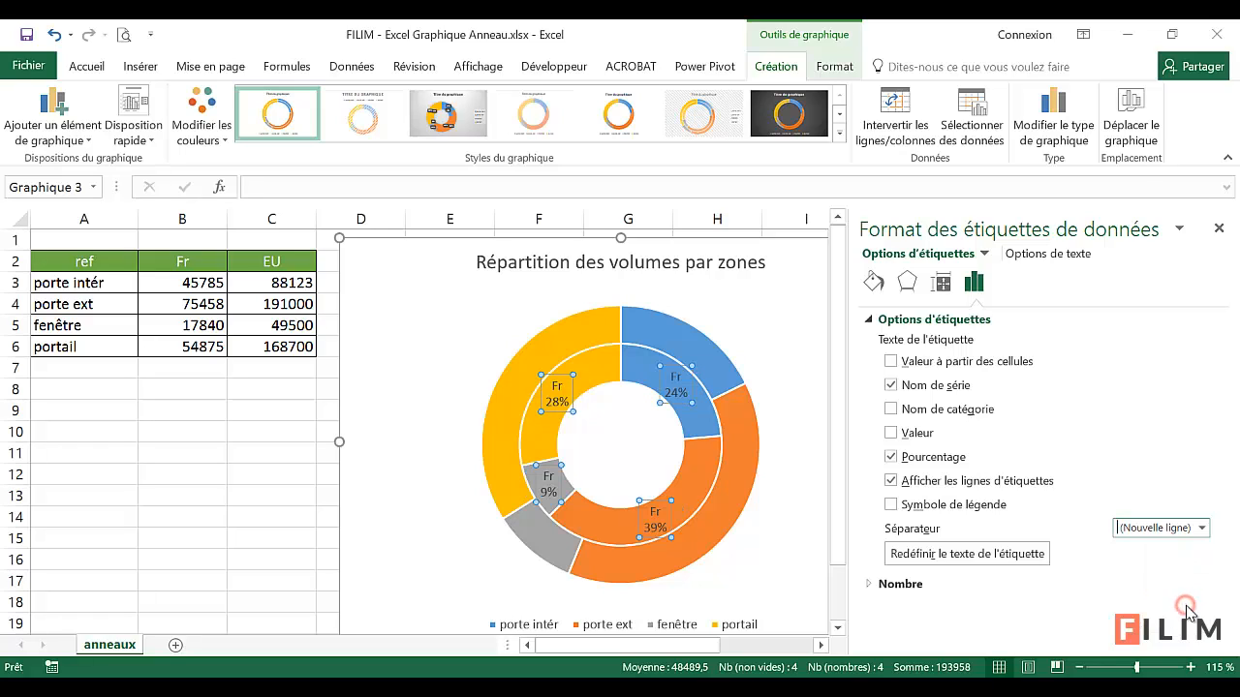
Step: Format the Fr ring's data labels as white, bold text at size 10
click(97, 67)
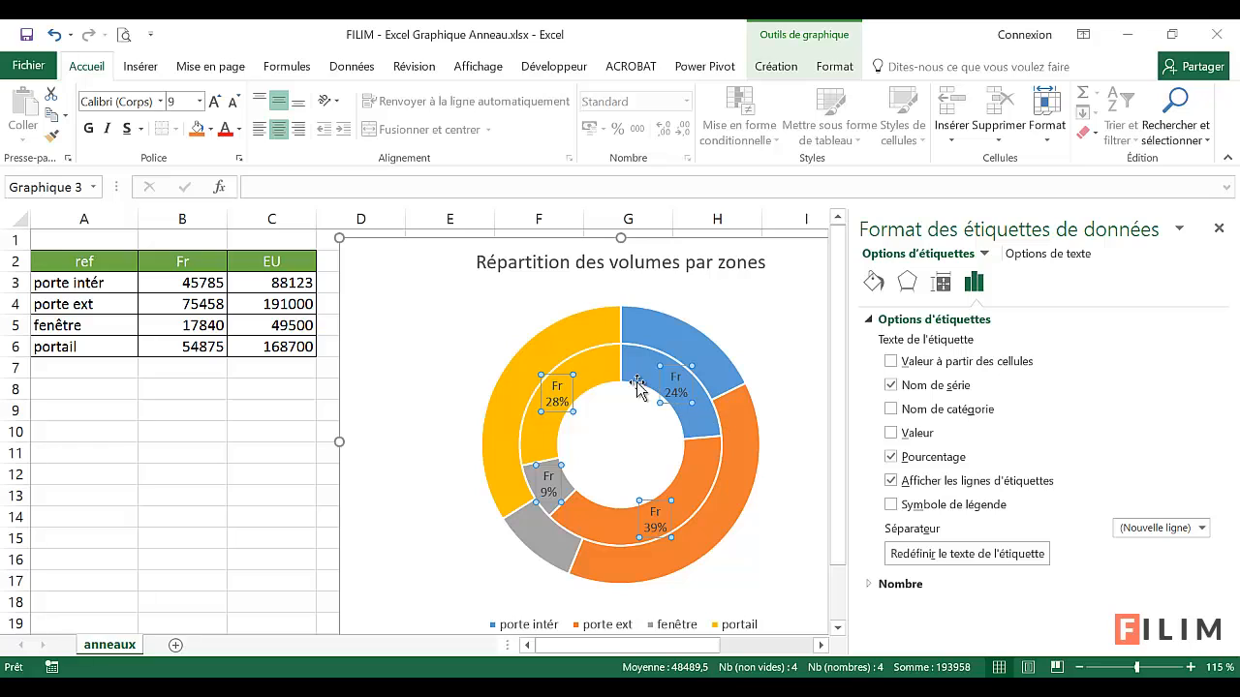
click(238, 129)
click(226, 189)
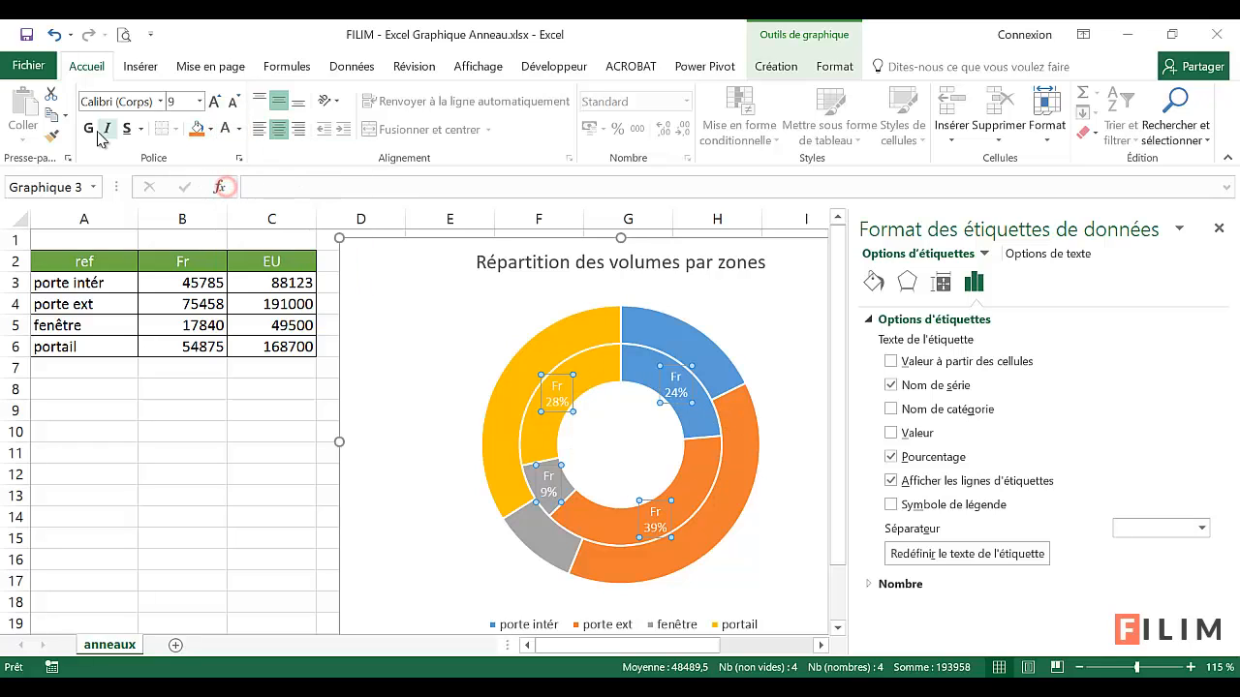
click(88, 129)
click(216, 107)
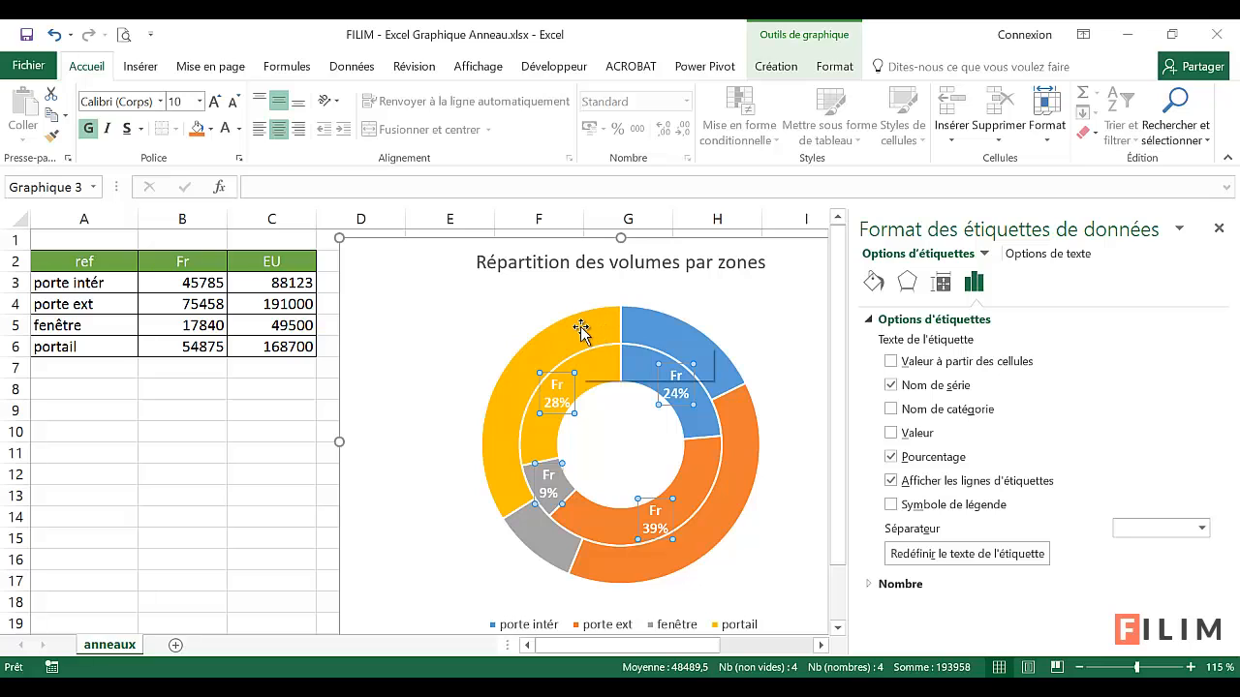
Step: Add data labels to the doughnut's outer EU ring
mouse_move(581, 330)
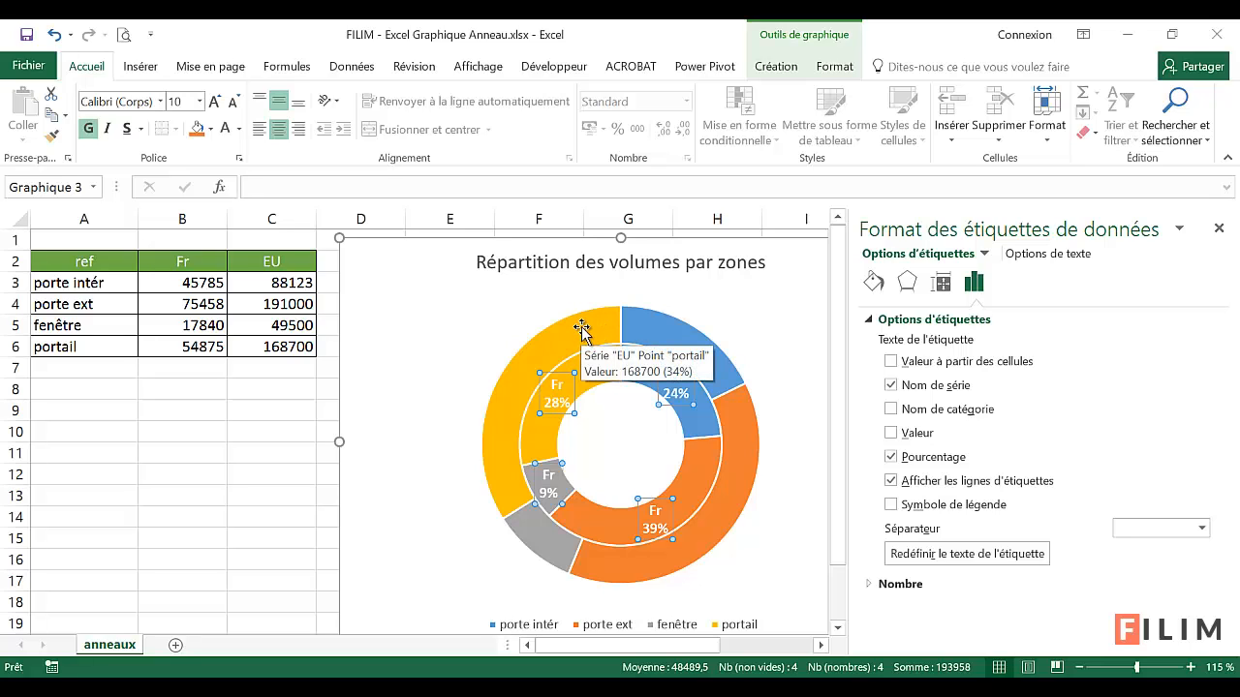
right_click(581, 329)
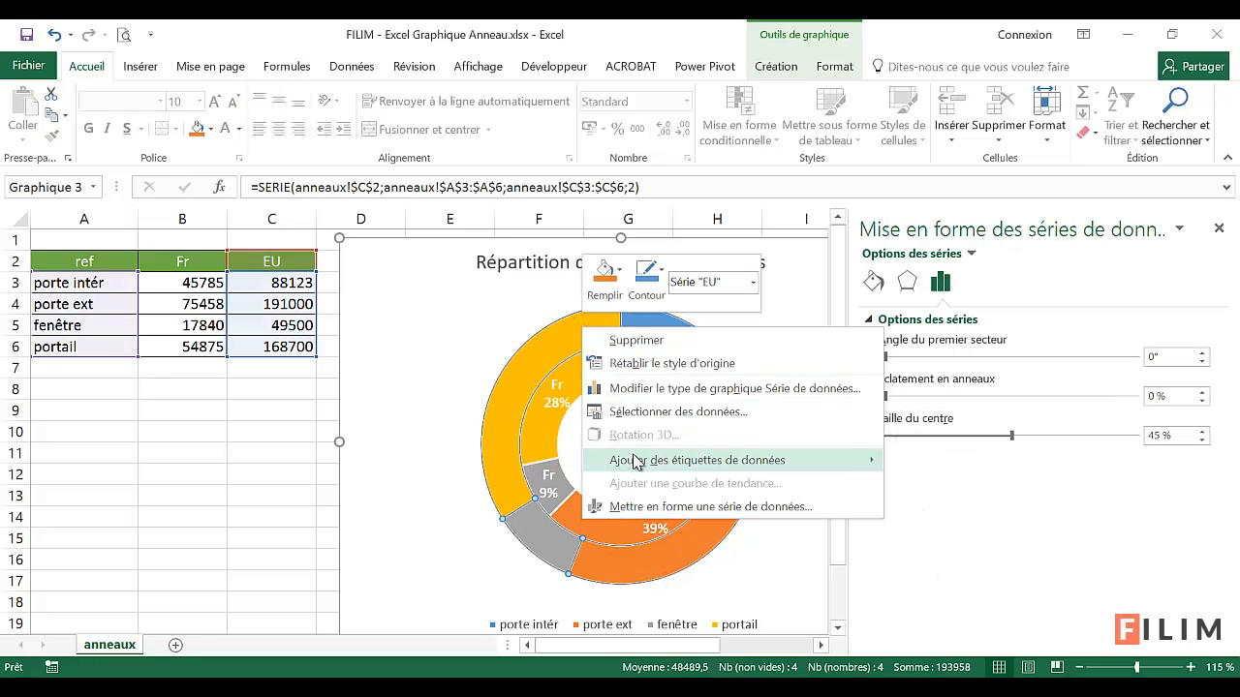
mouse_move(657, 459)
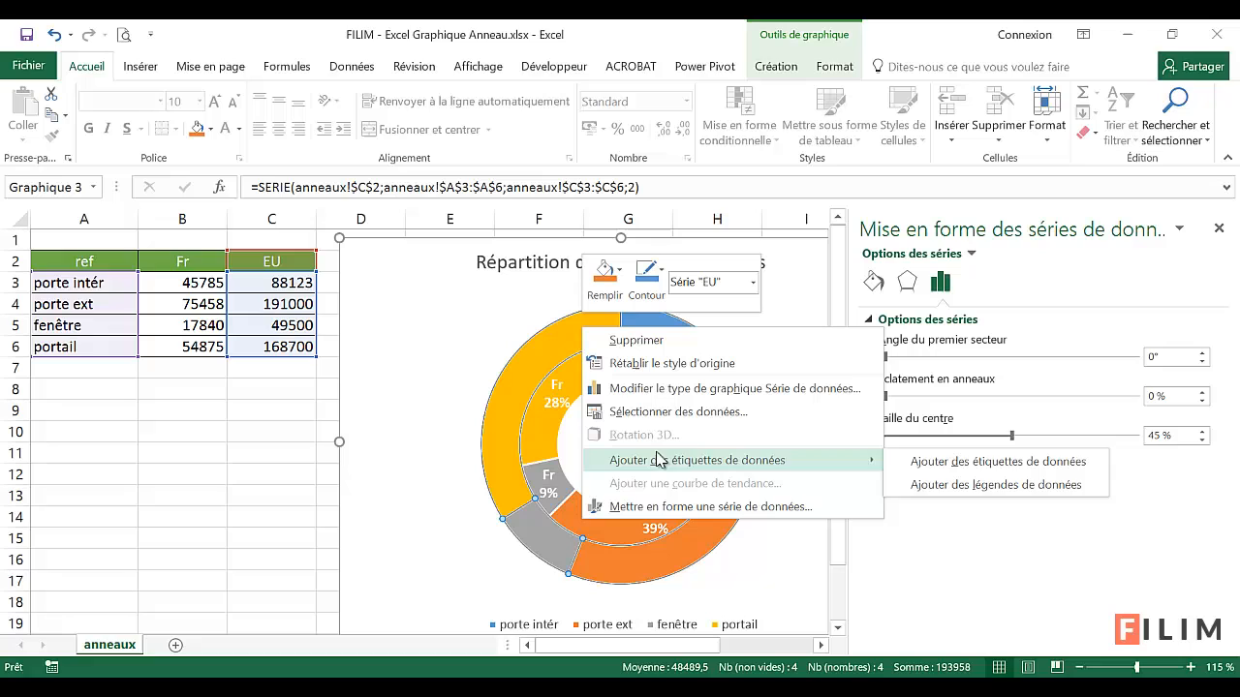
click(906, 461)
Step: Make the EU labels show the series name and percentage instead of the value, separated by (Nouvelle ligne)
click(691, 345)
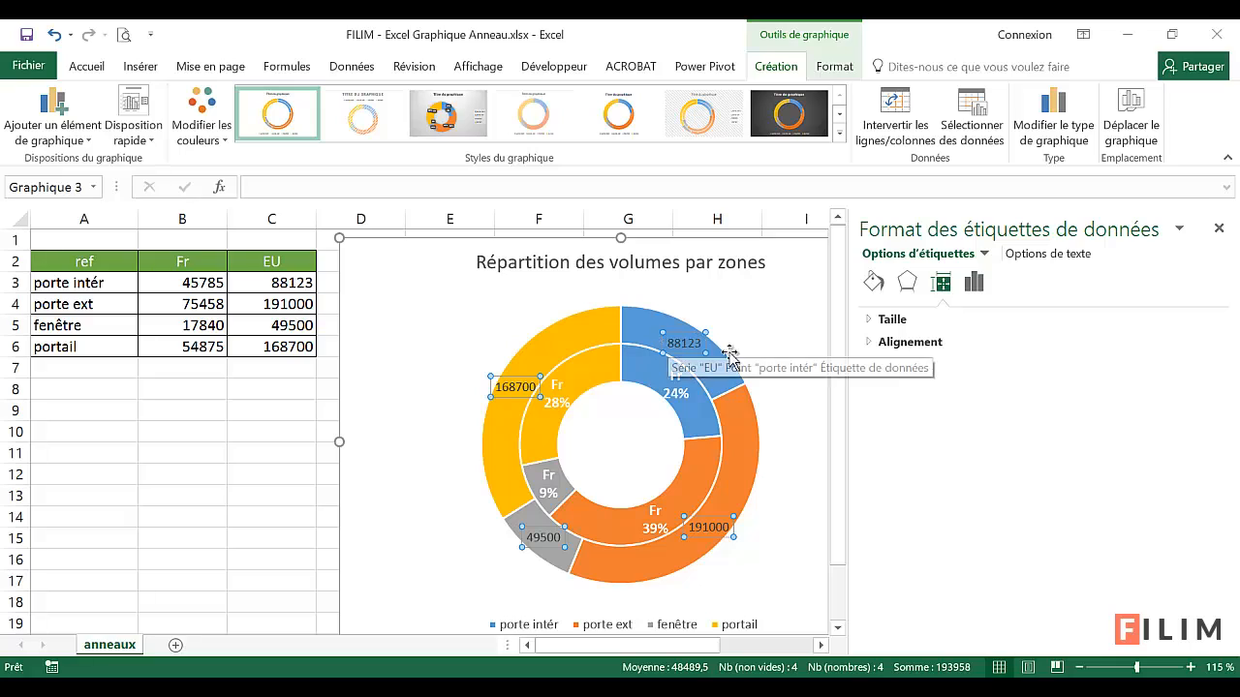
click(982, 289)
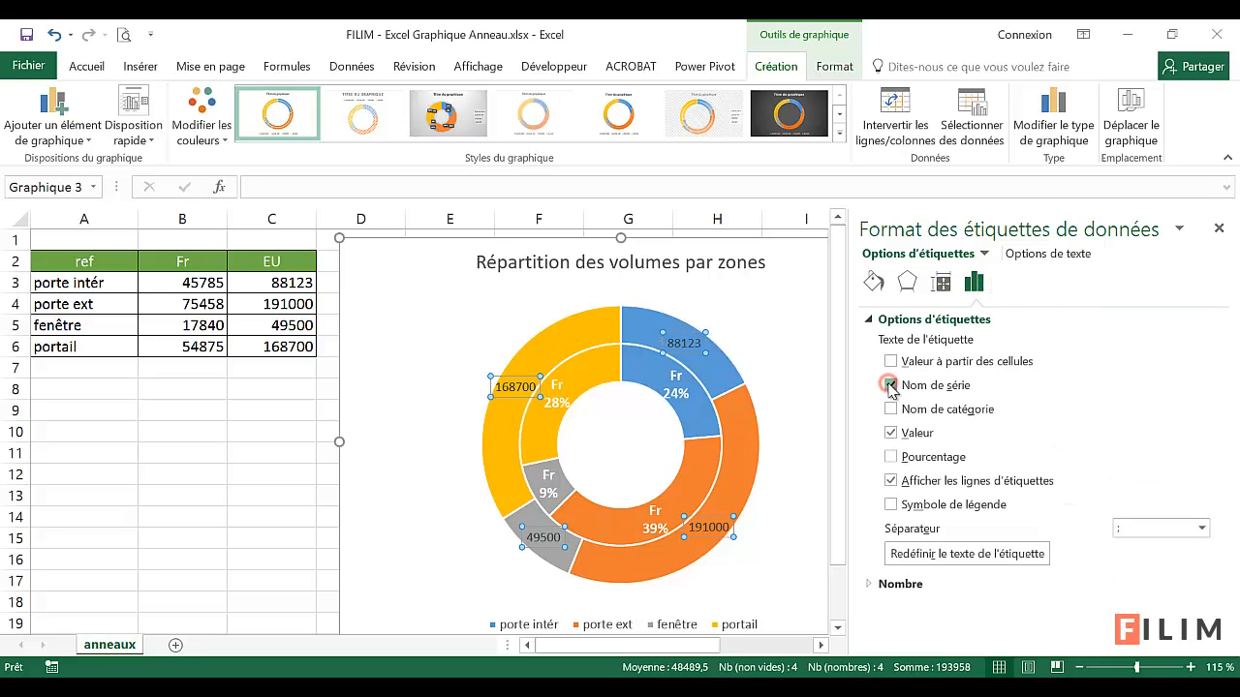
click(890, 433)
click(890, 458)
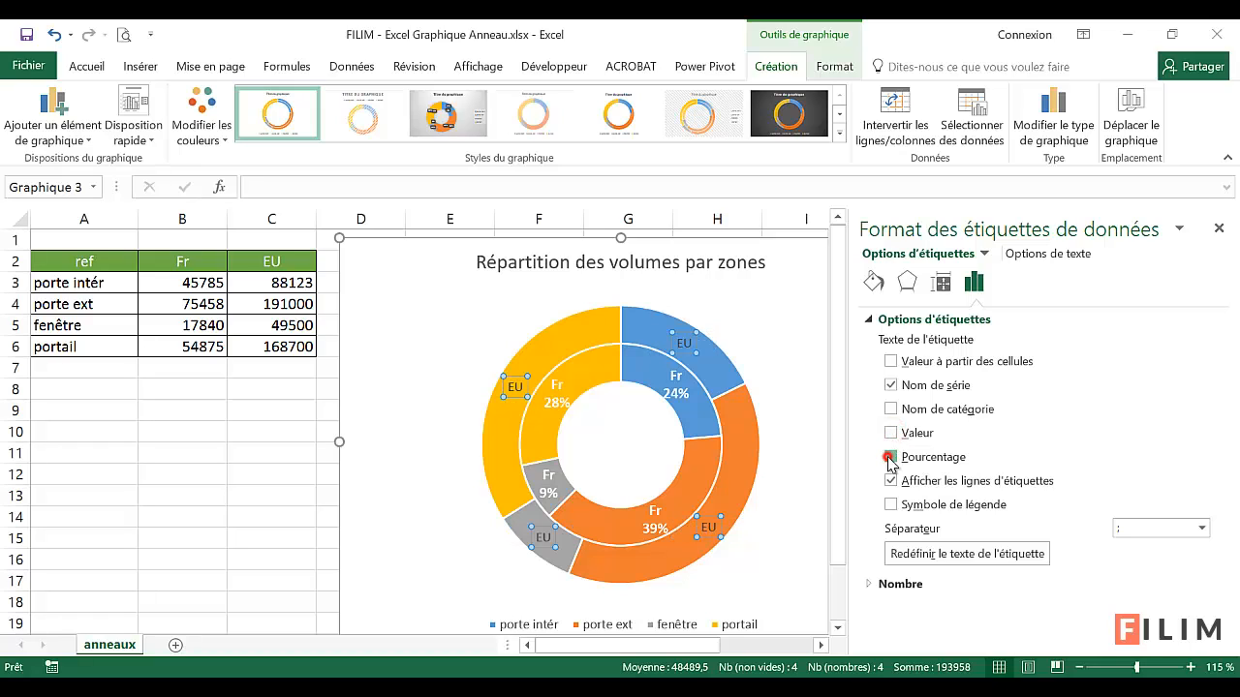
click(1199, 529)
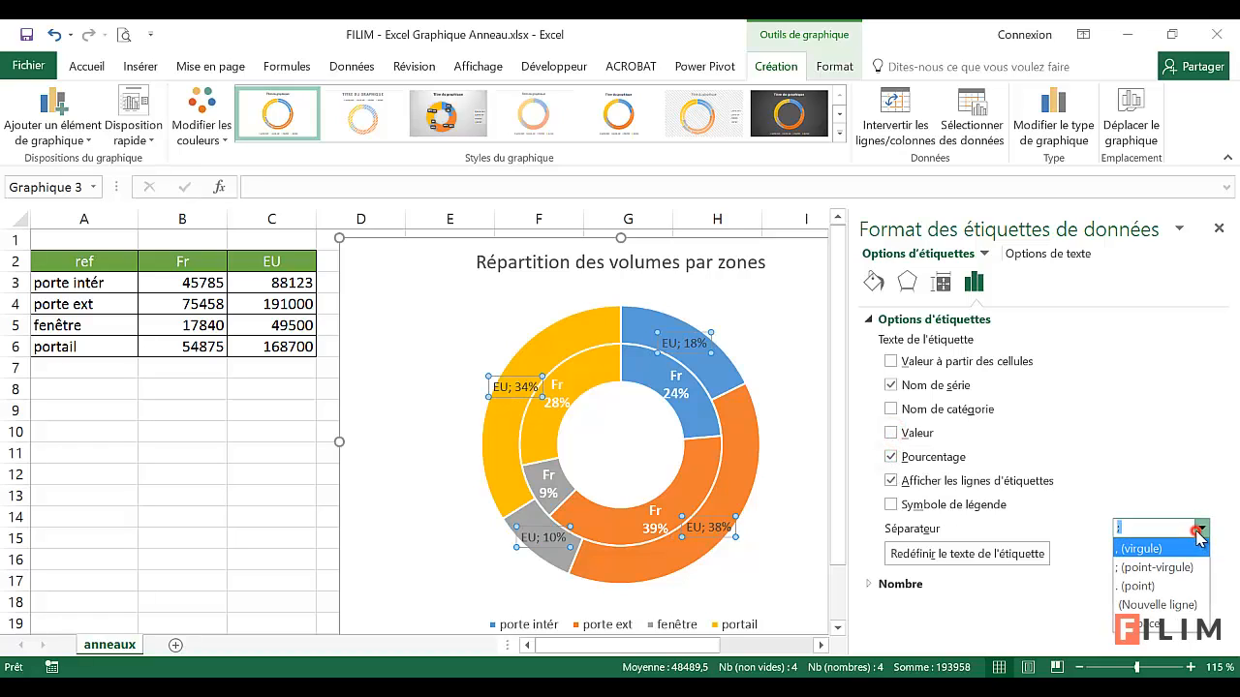
click(1177, 604)
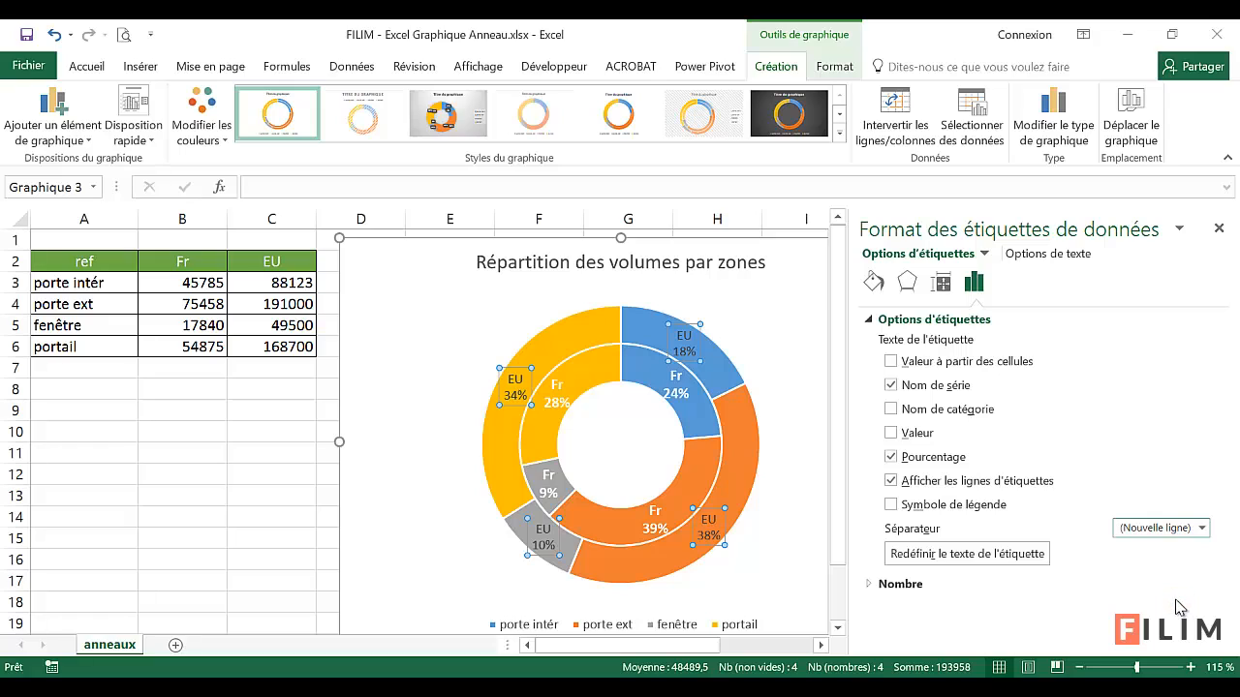
Step: Format the EU ring's data labels as white, bold text at size 10
click(92, 66)
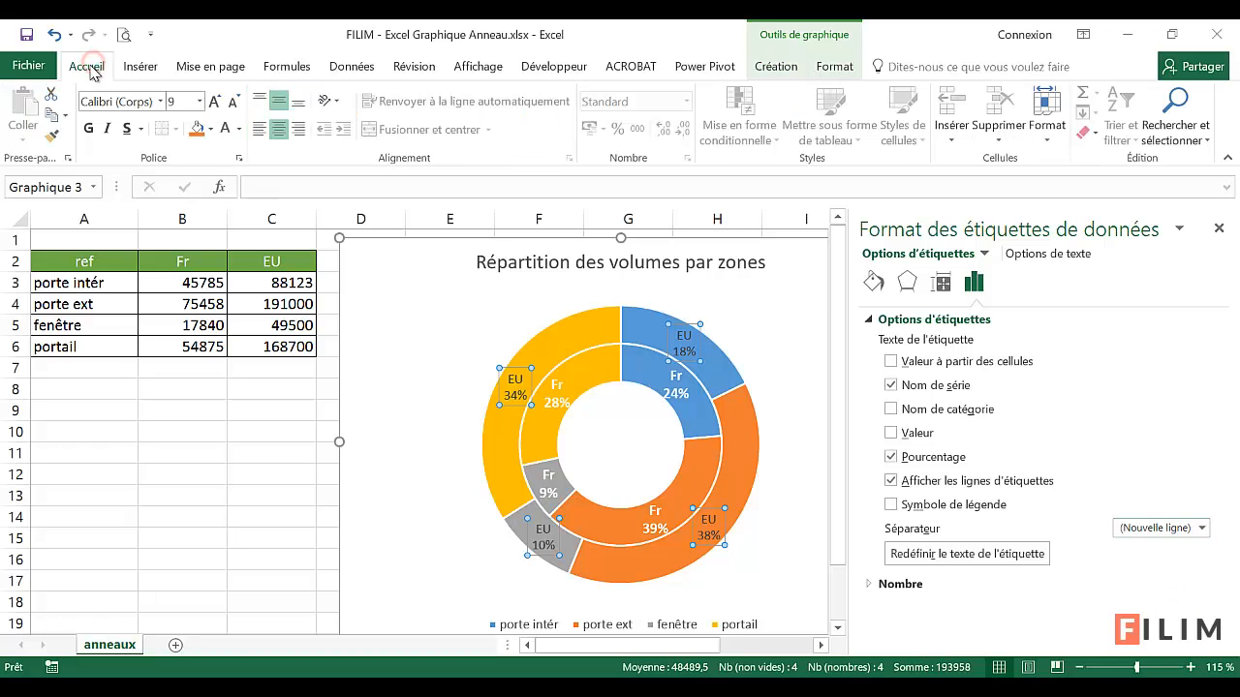
click(224, 129)
click(88, 128)
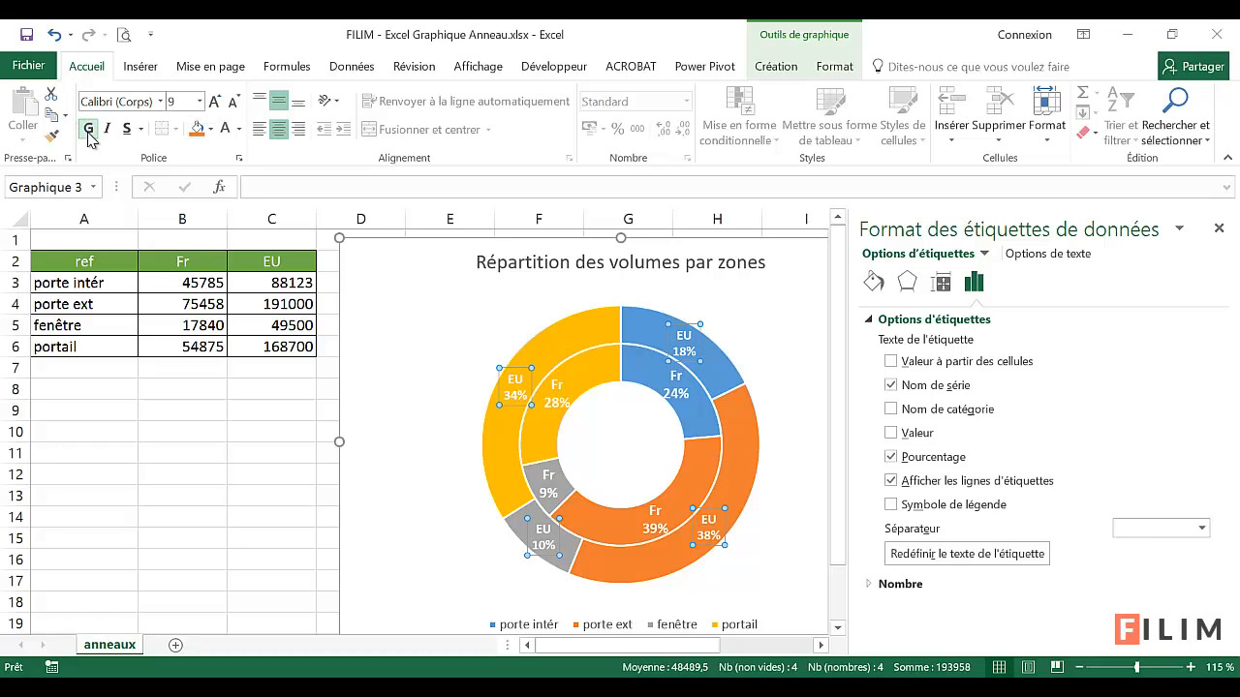
click(215, 102)
Step: Reposition the individual Fr and EU labels of the blue porte intér sectors within their rings, and close the label formatting
click(558, 400)
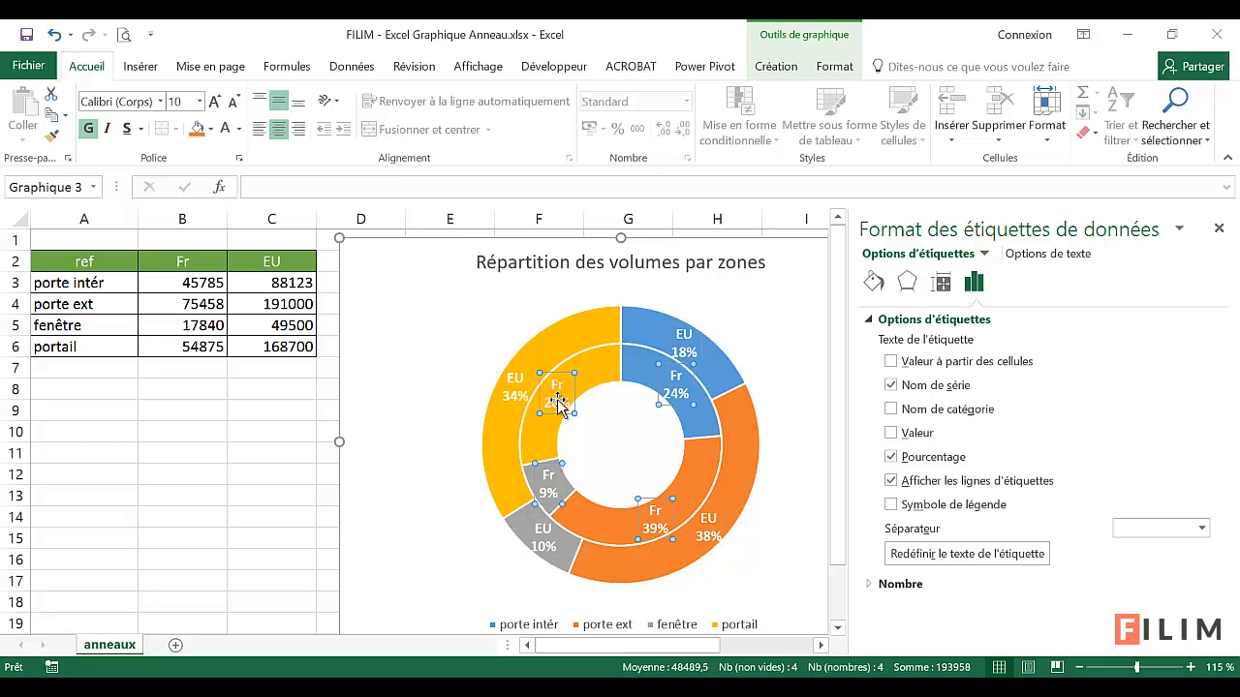
click(511, 393)
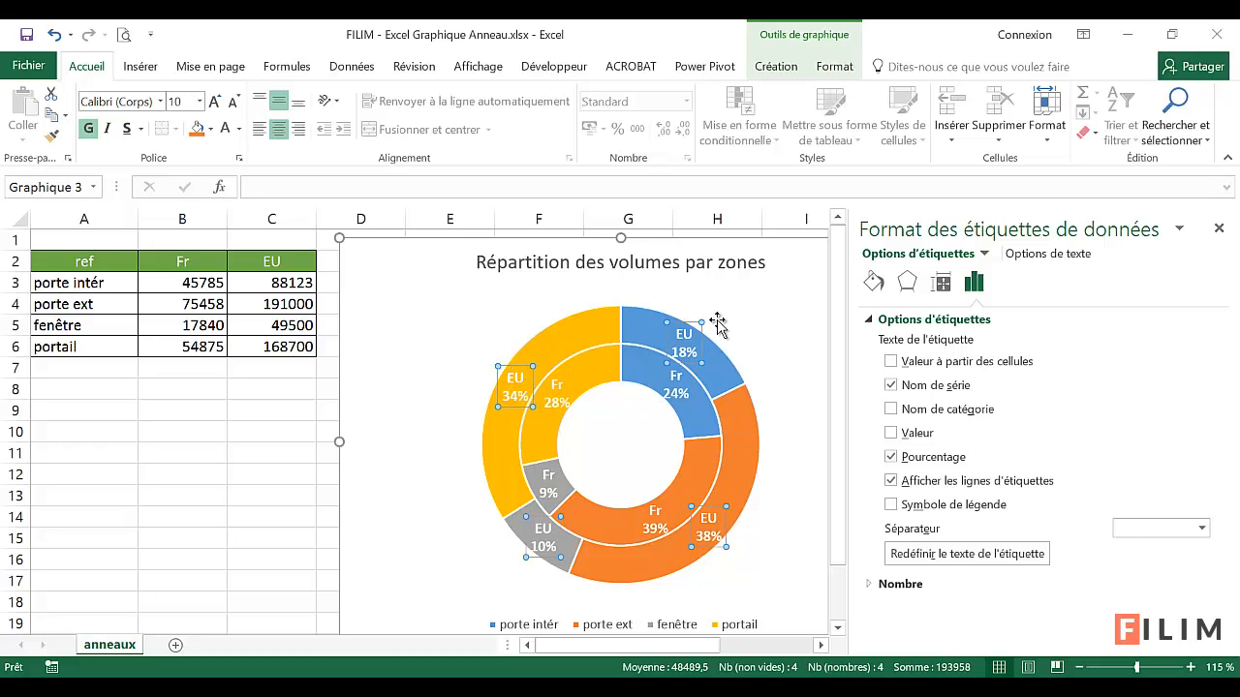
click(683, 394)
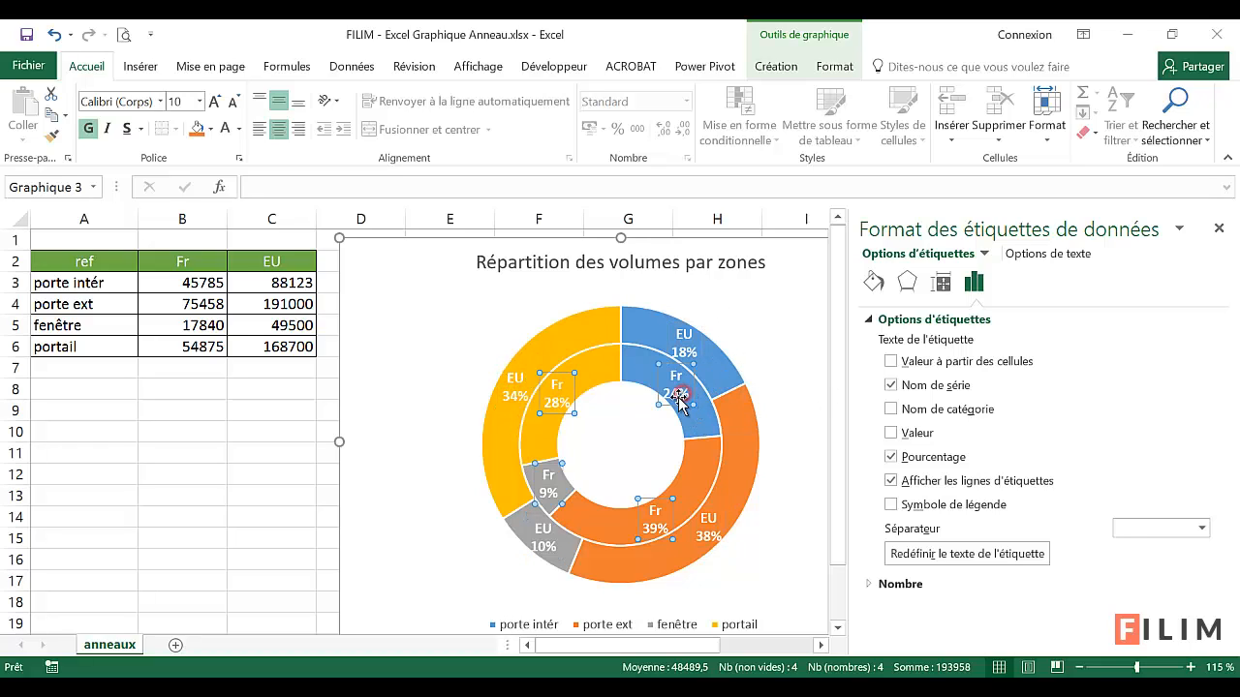
click(680, 397)
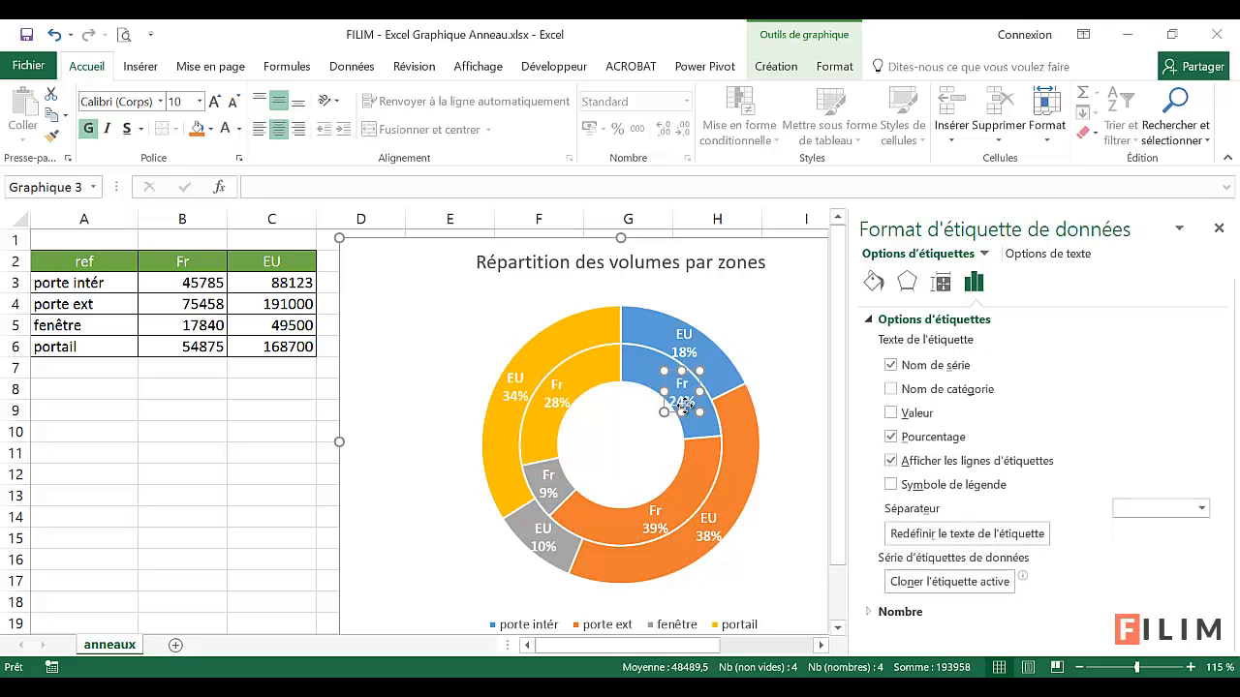
click(687, 345)
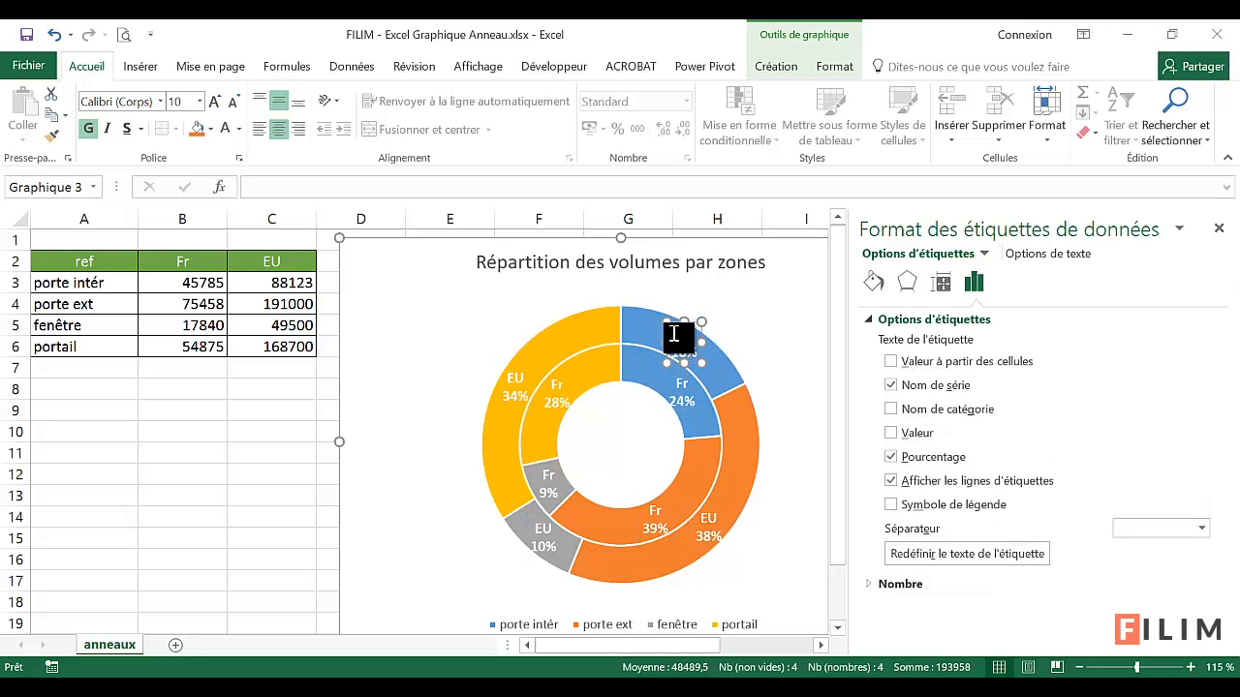
click(678, 339)
click(683, 397)
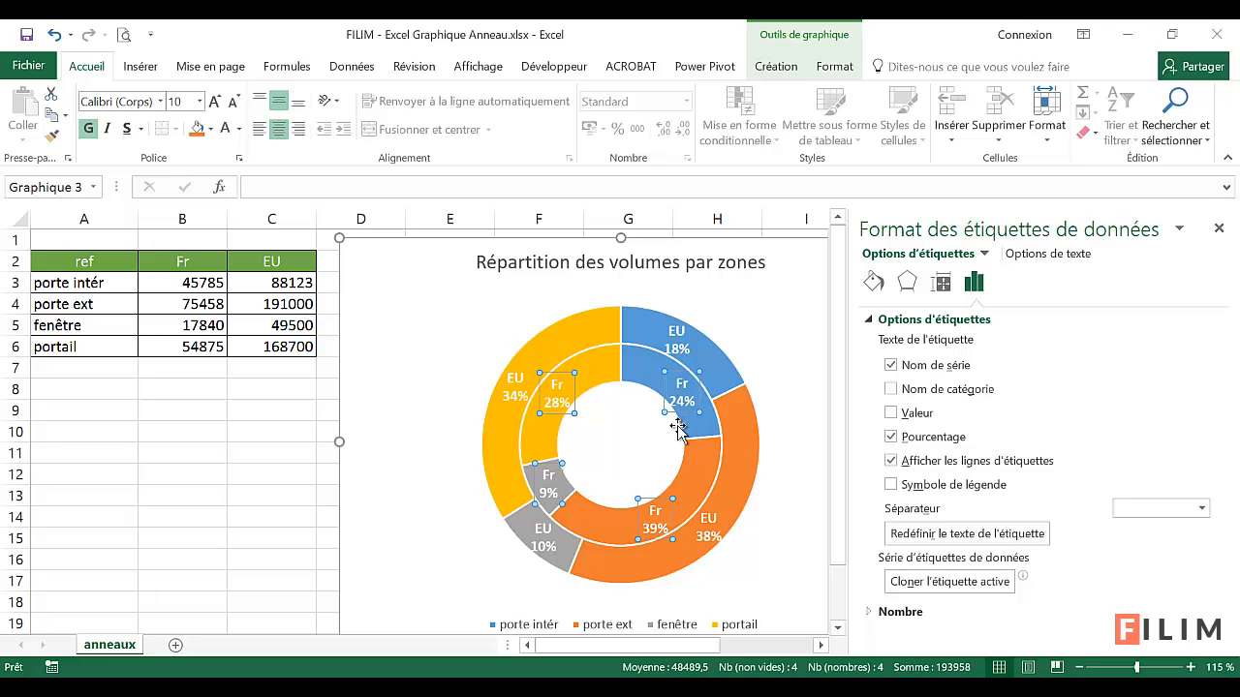
click(689, 396)
click(690, 396)
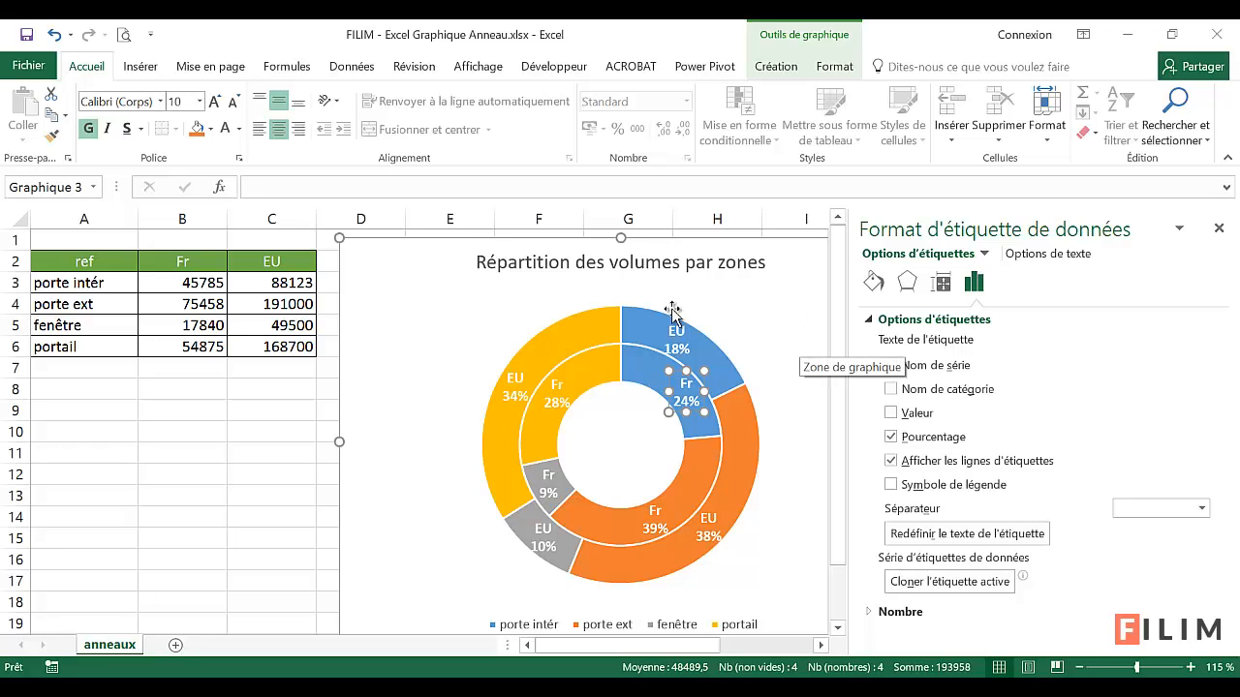
click(420, 308)
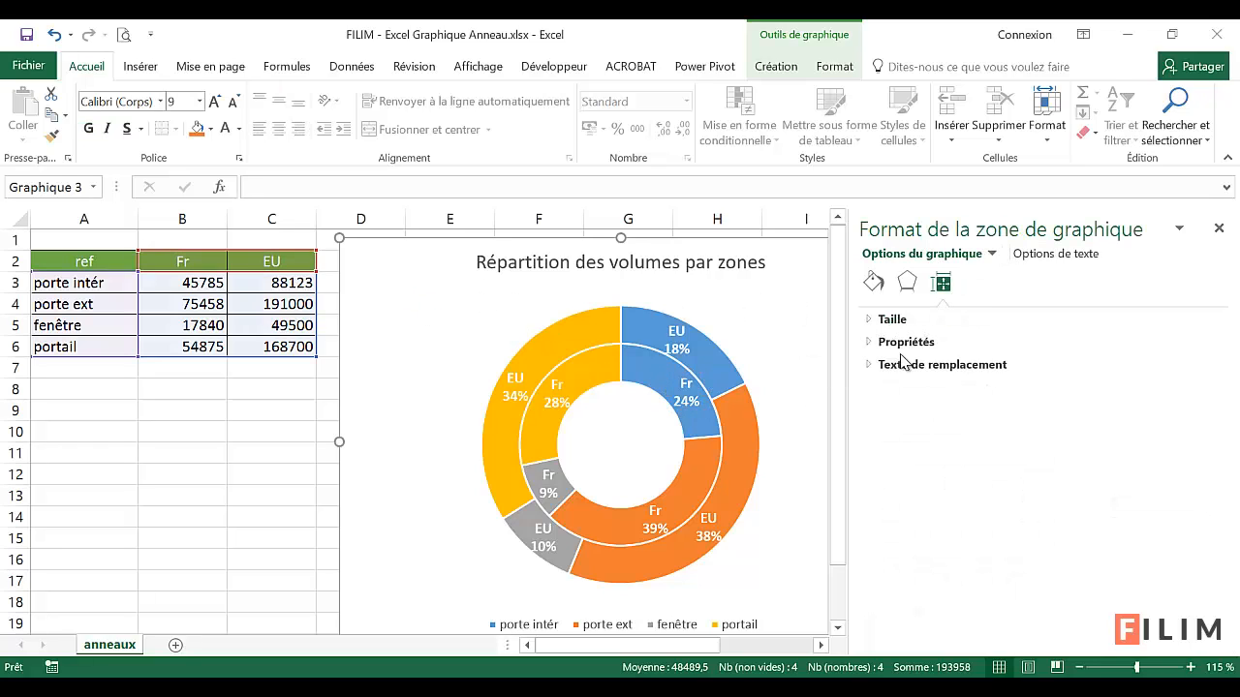
click(1219, 229)
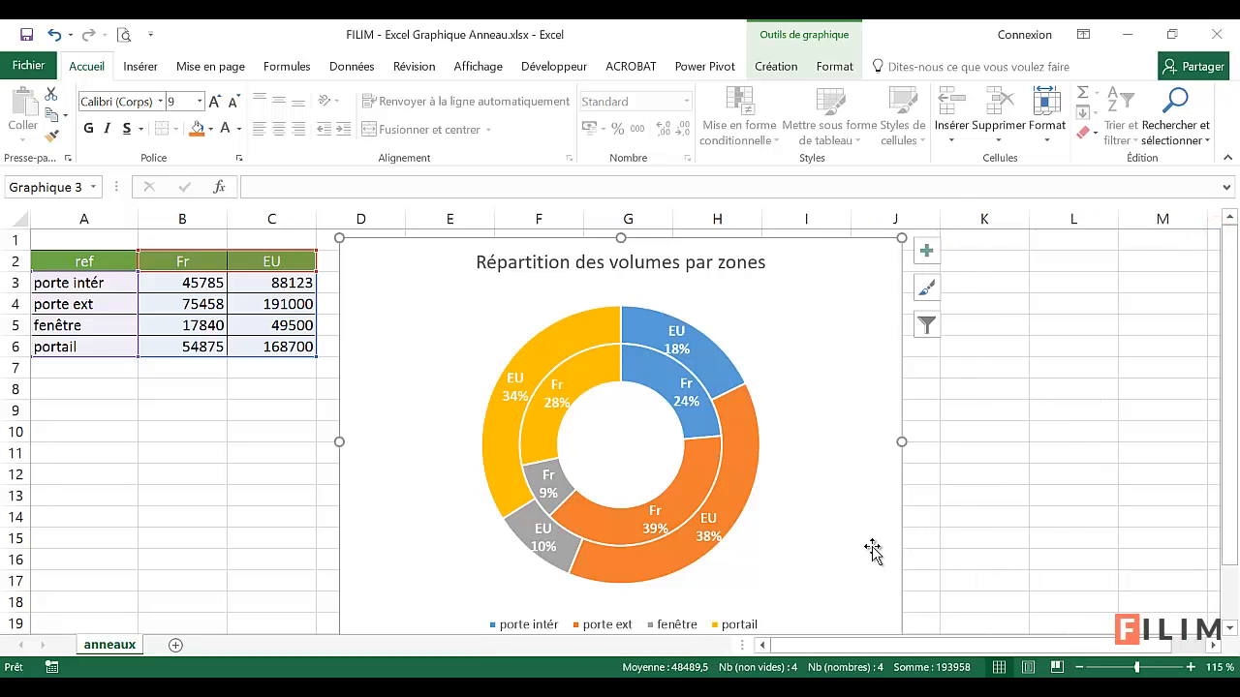
Step: Open the legend's formatting options and set the legend position to À gauche
click(698, 620)
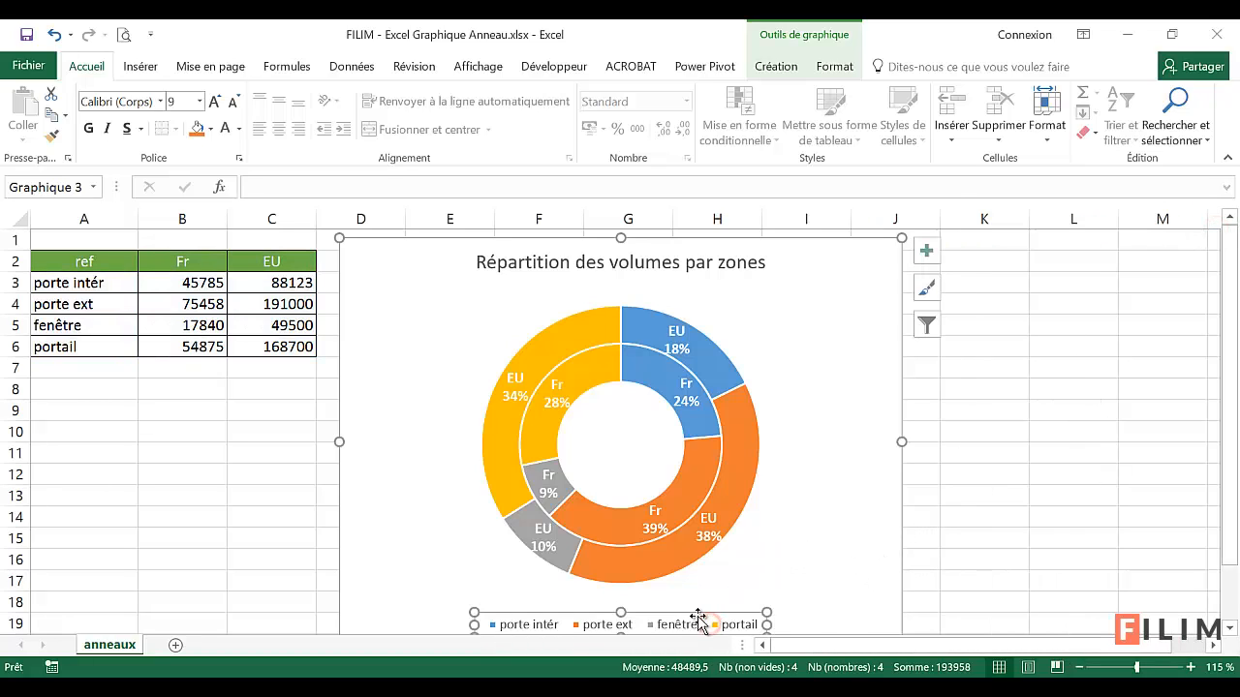
click(681, 625)
double_click(687, 610)
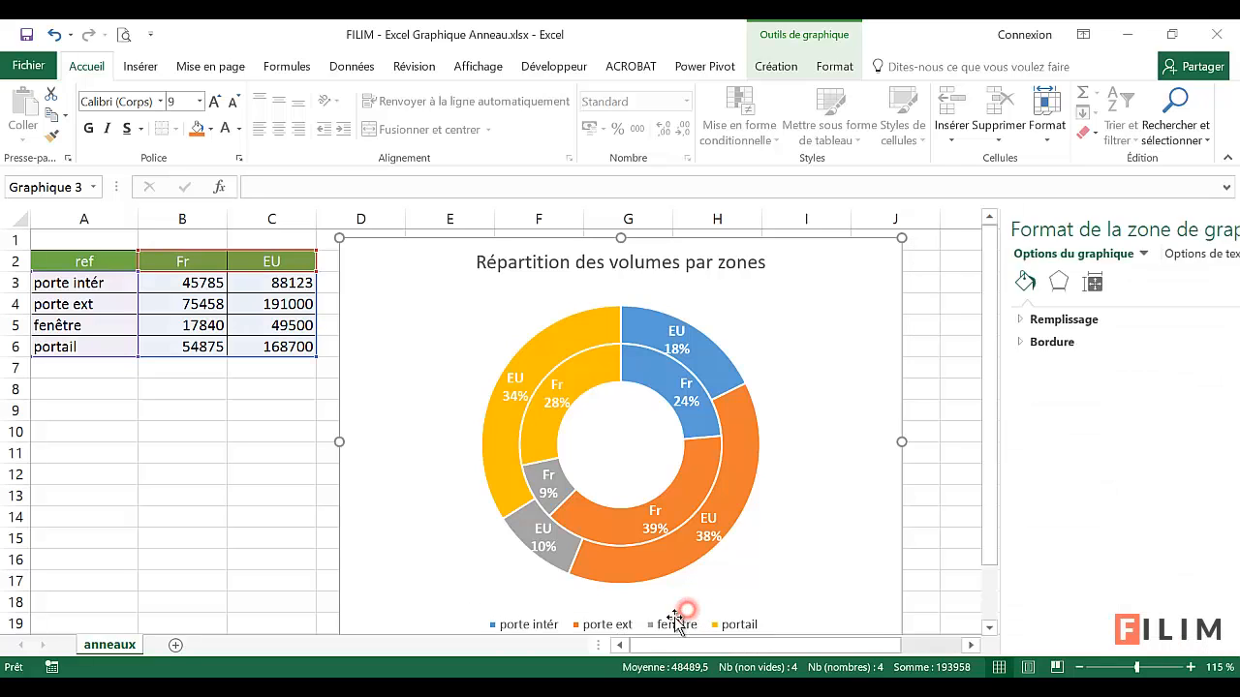
click(949, 287)
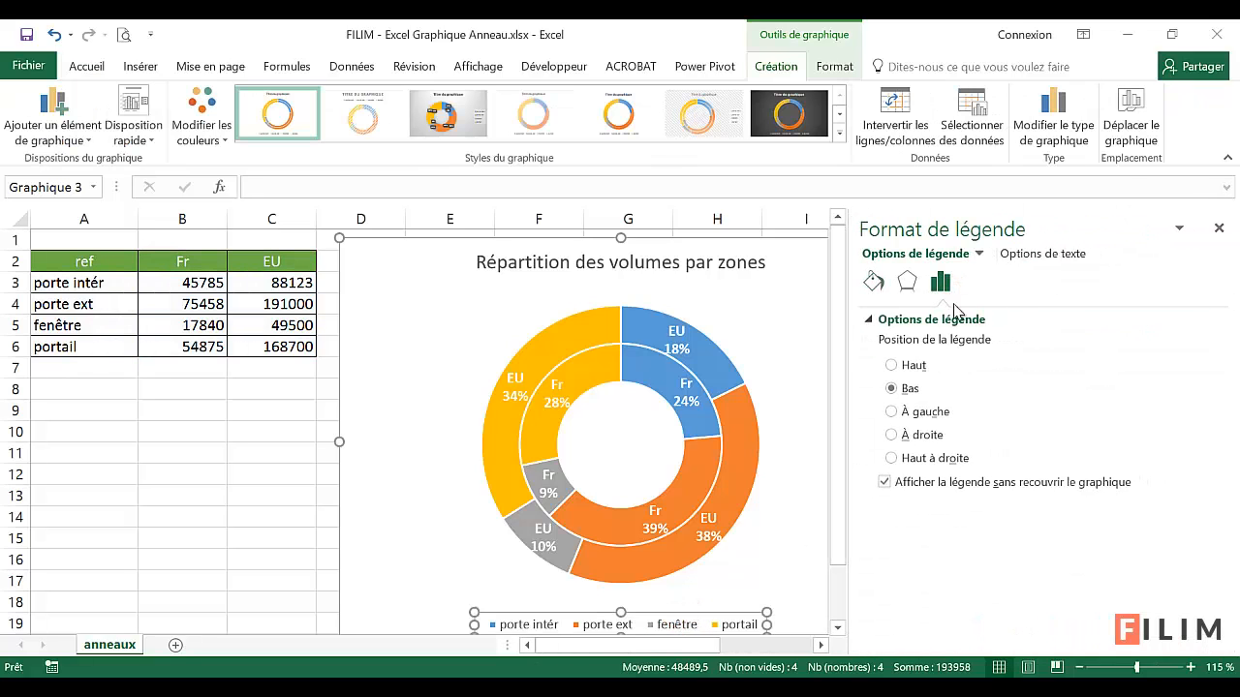
click(922, 418)
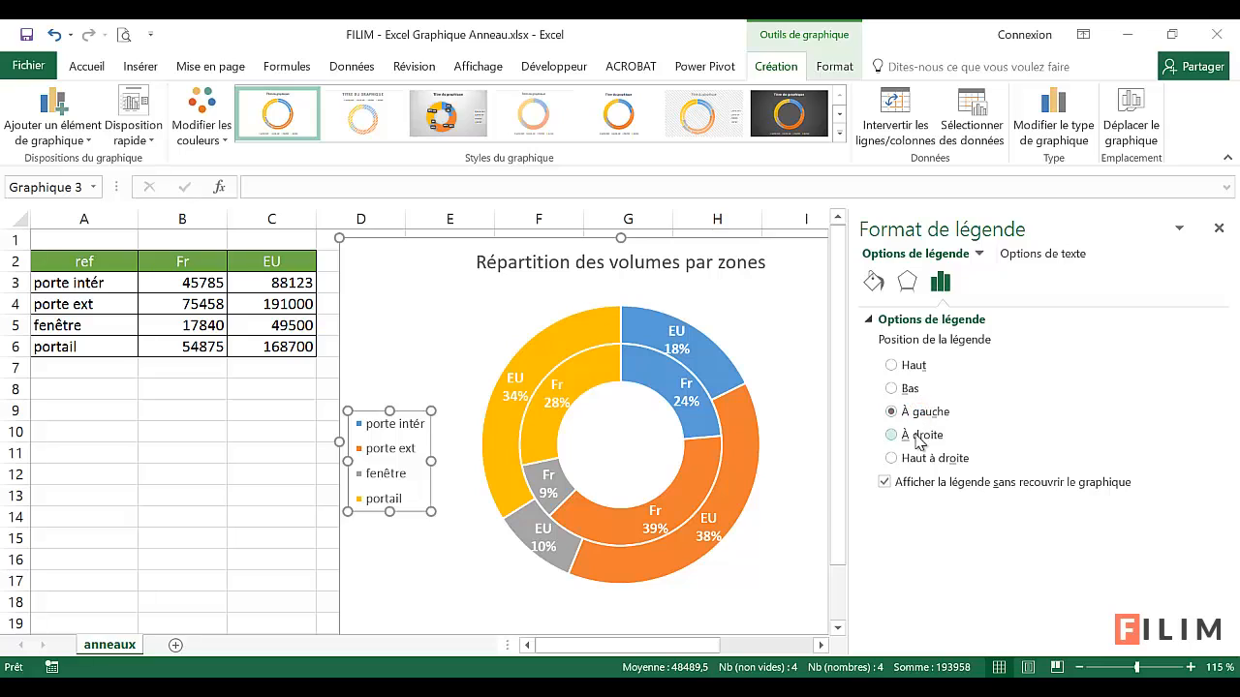
Step: Set the legend position to À droite and close the legend formatting
click(917, 437)
click(1218, 228)
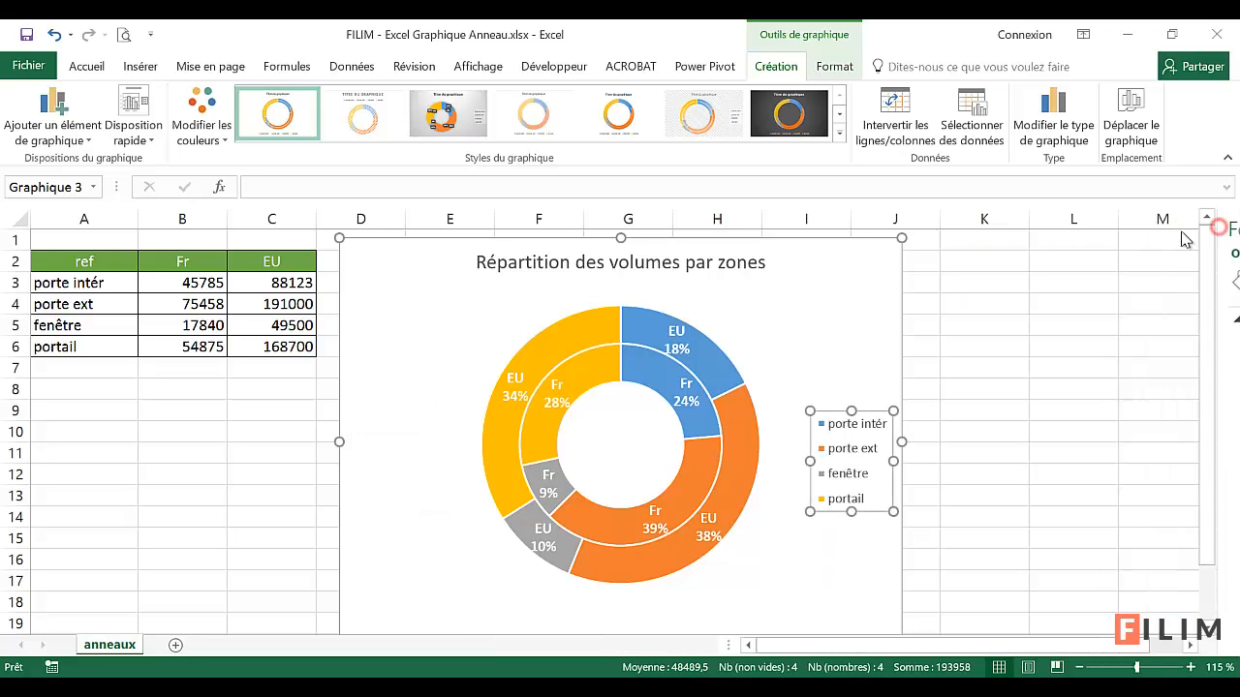
click(1025, 344)
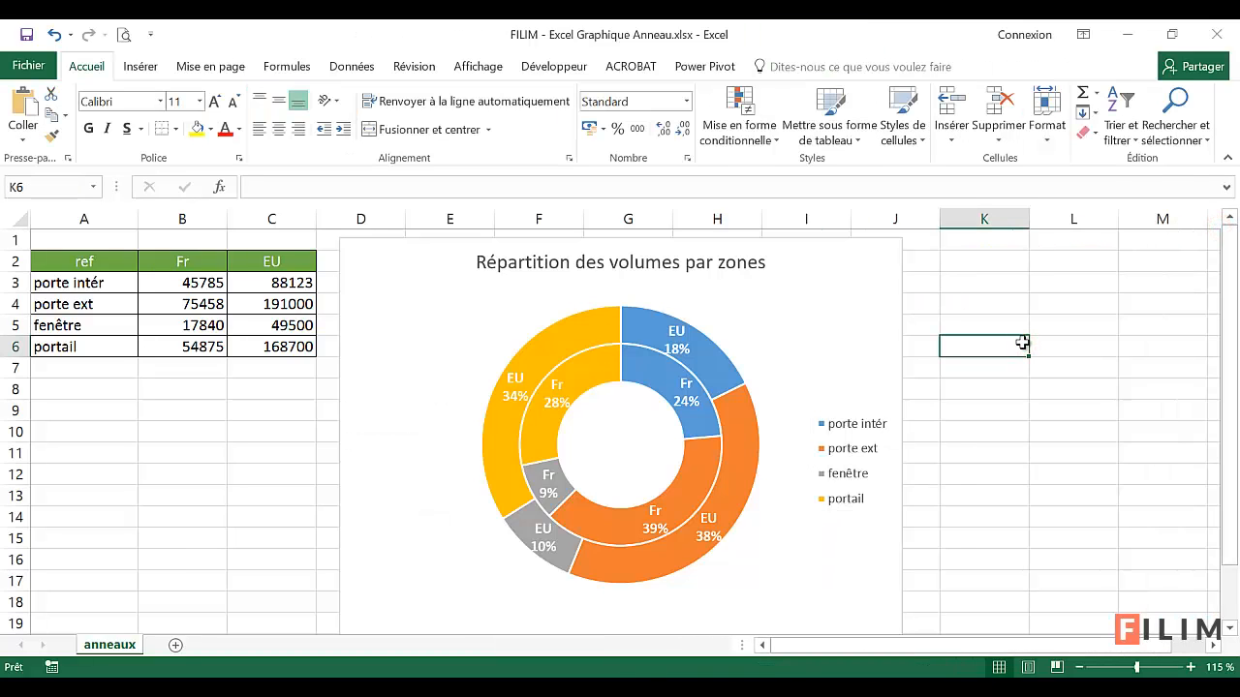
Step: Enlarge the chart's plot area slightly and re-centre the doughnut between the chart's edge and the legend
click(747, 550)
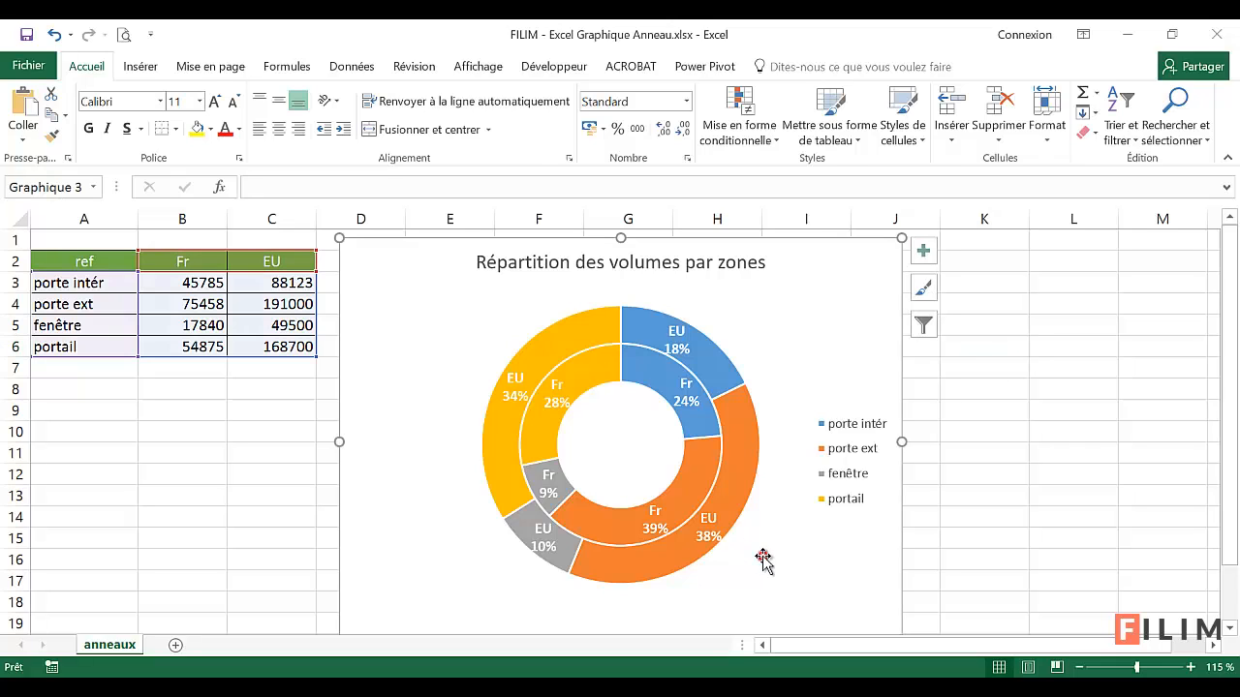
click(707, 572)
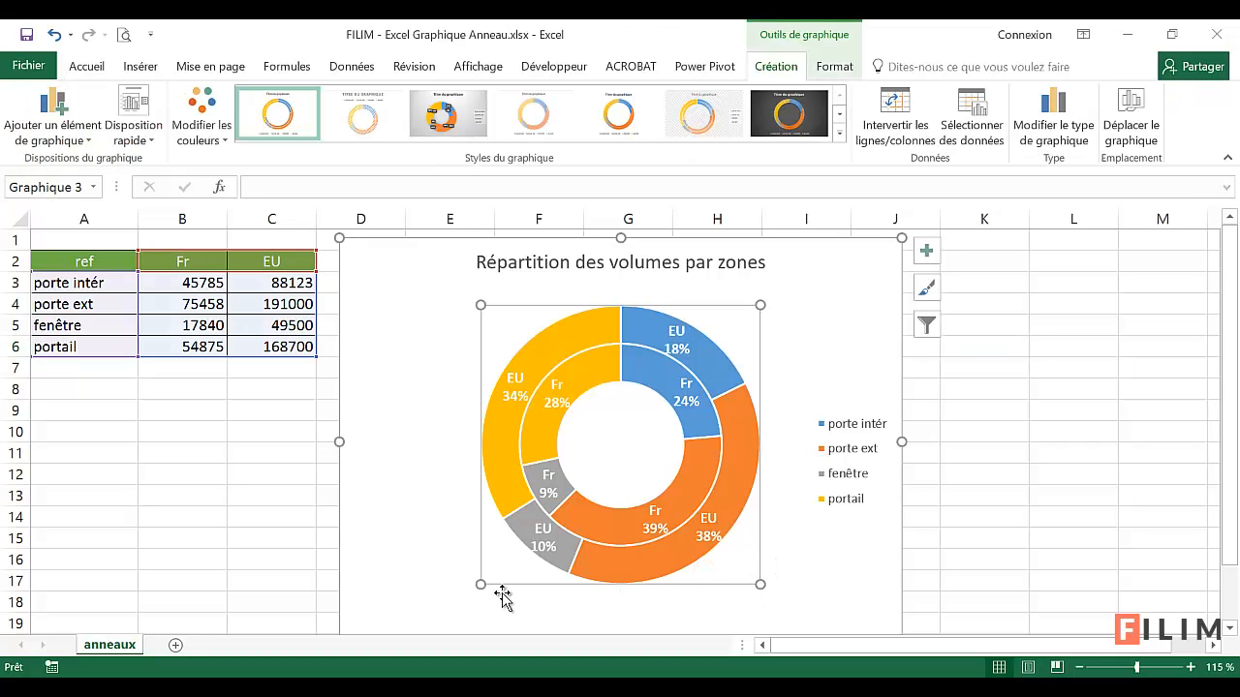
drag(479, 586, 450, 608)
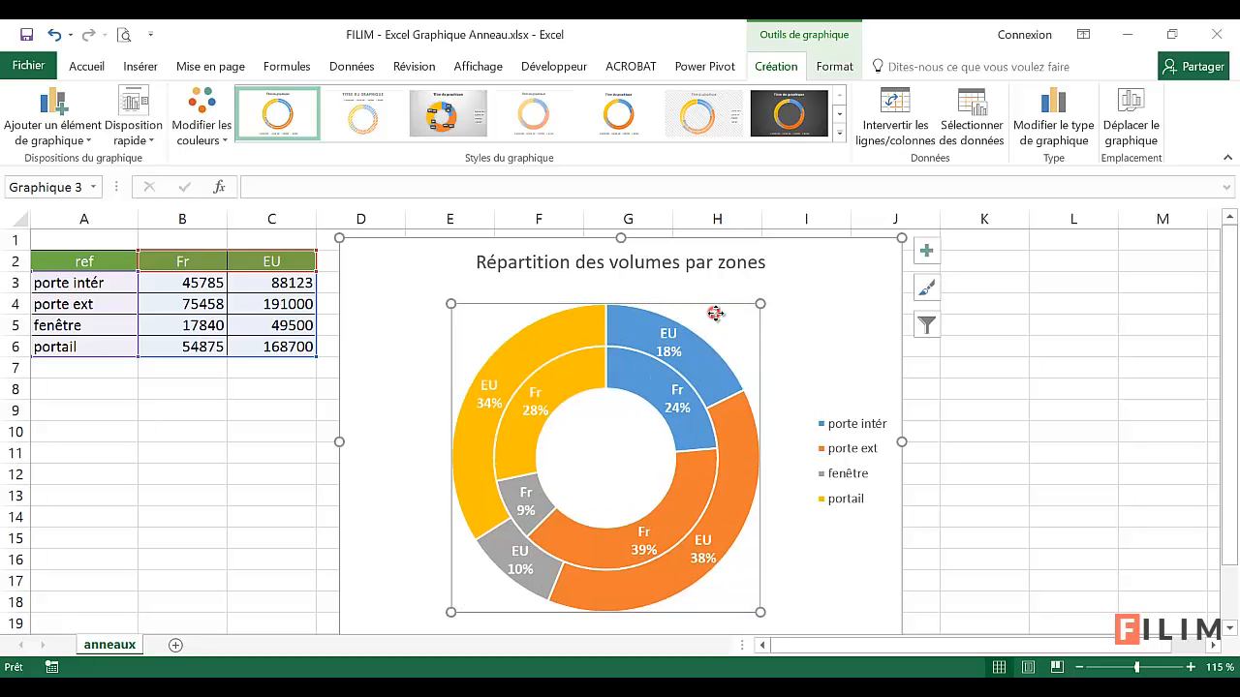
drag(716, 313, 734, 308)
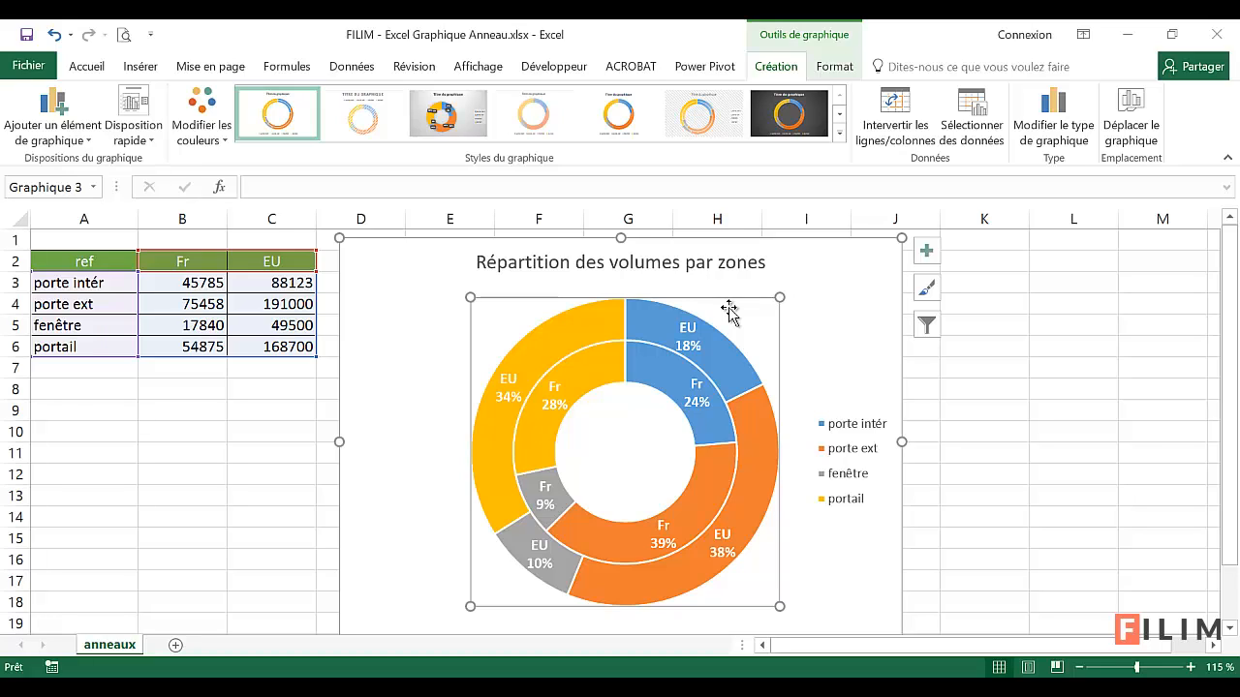
click(426, 310)
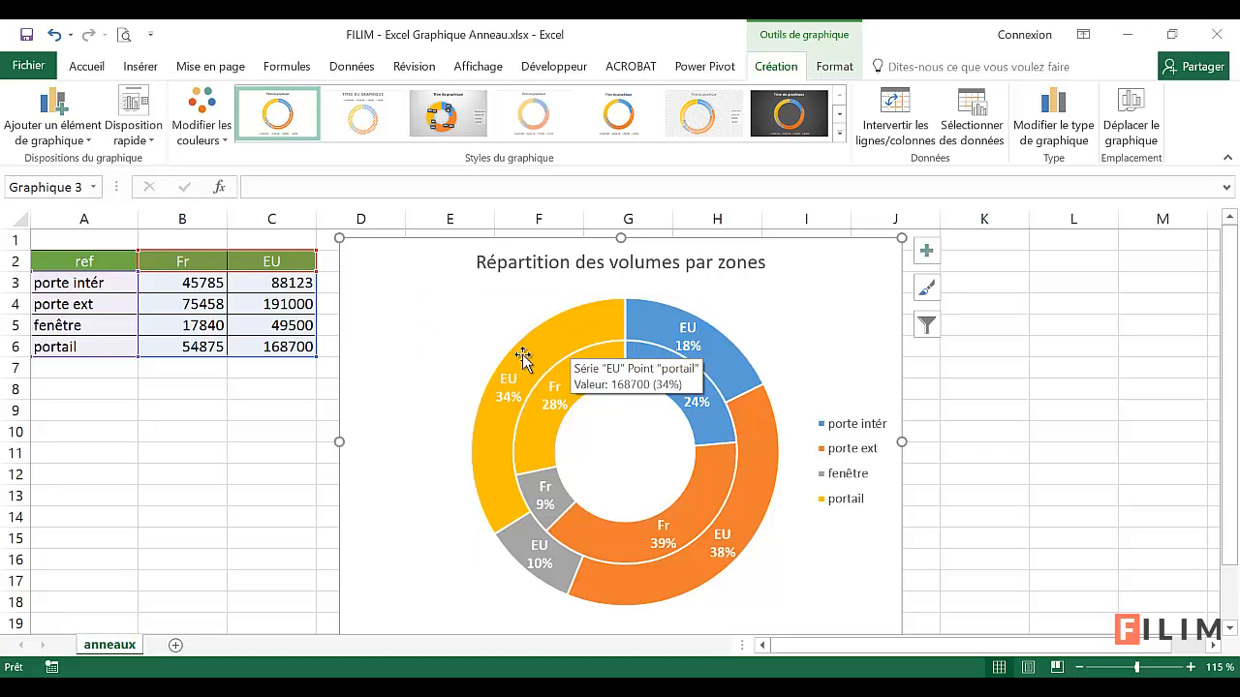
Step: Select only the EU ring's porte intér sector and give it a solid light blue theme fill
click(717, 355)
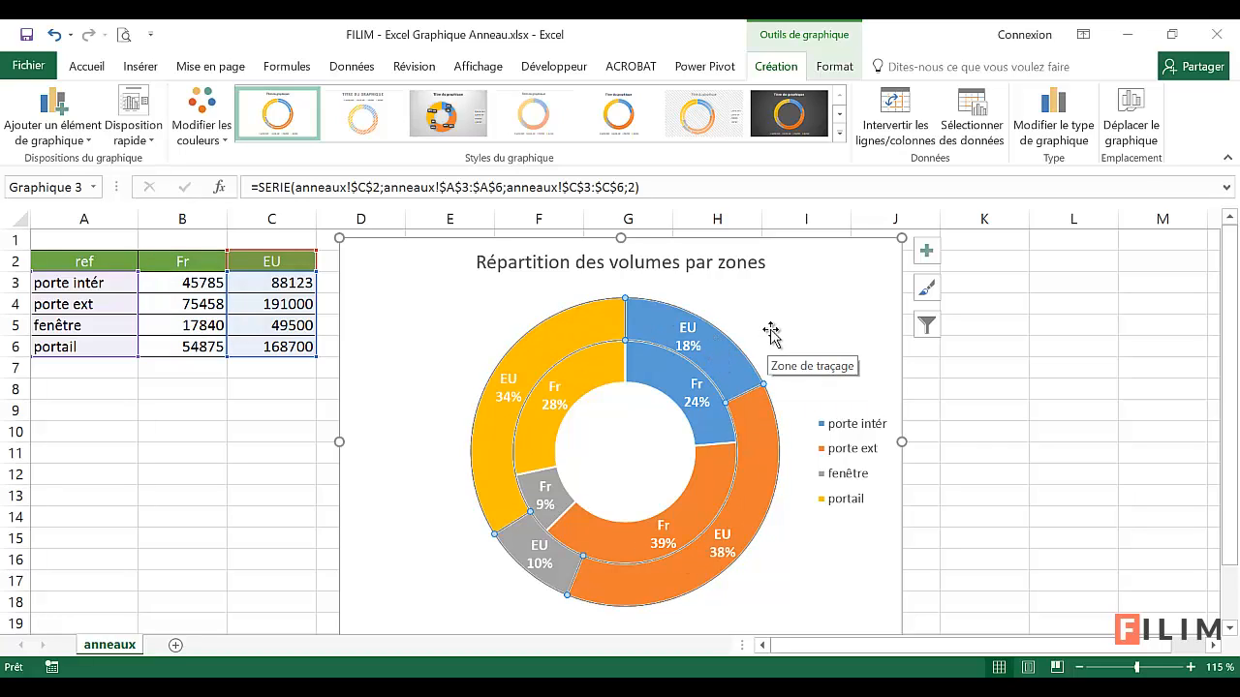
click(719, 361)
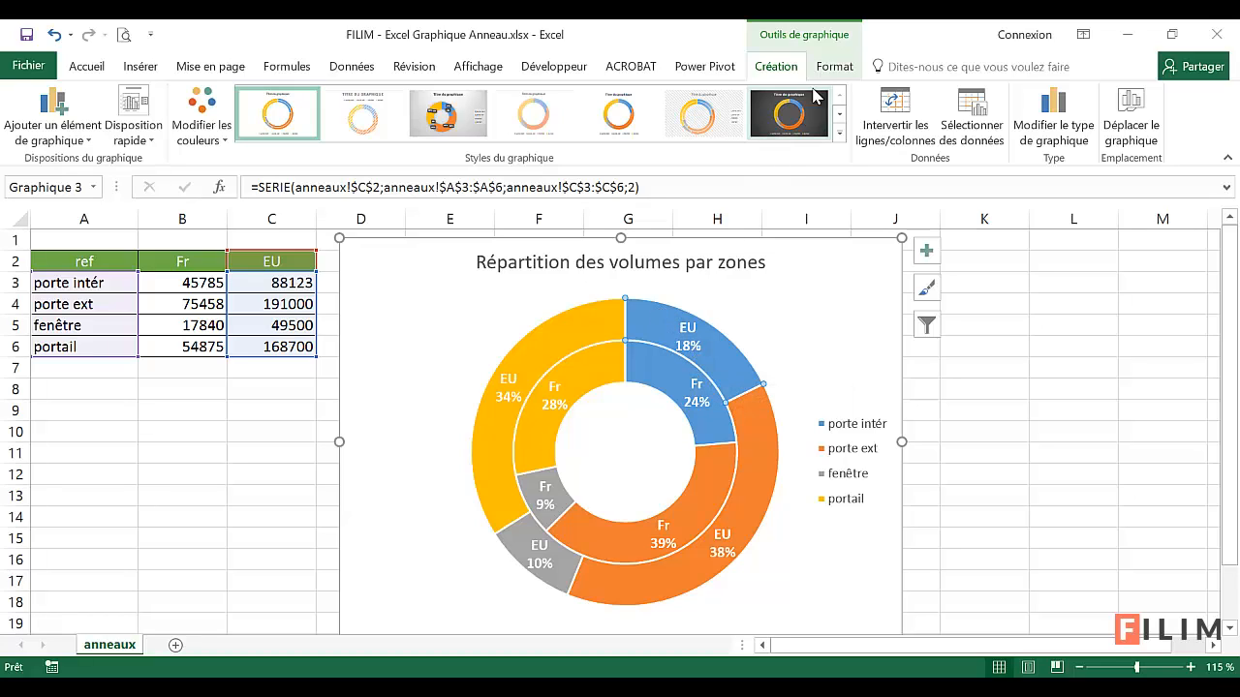
double_click(718, 355)
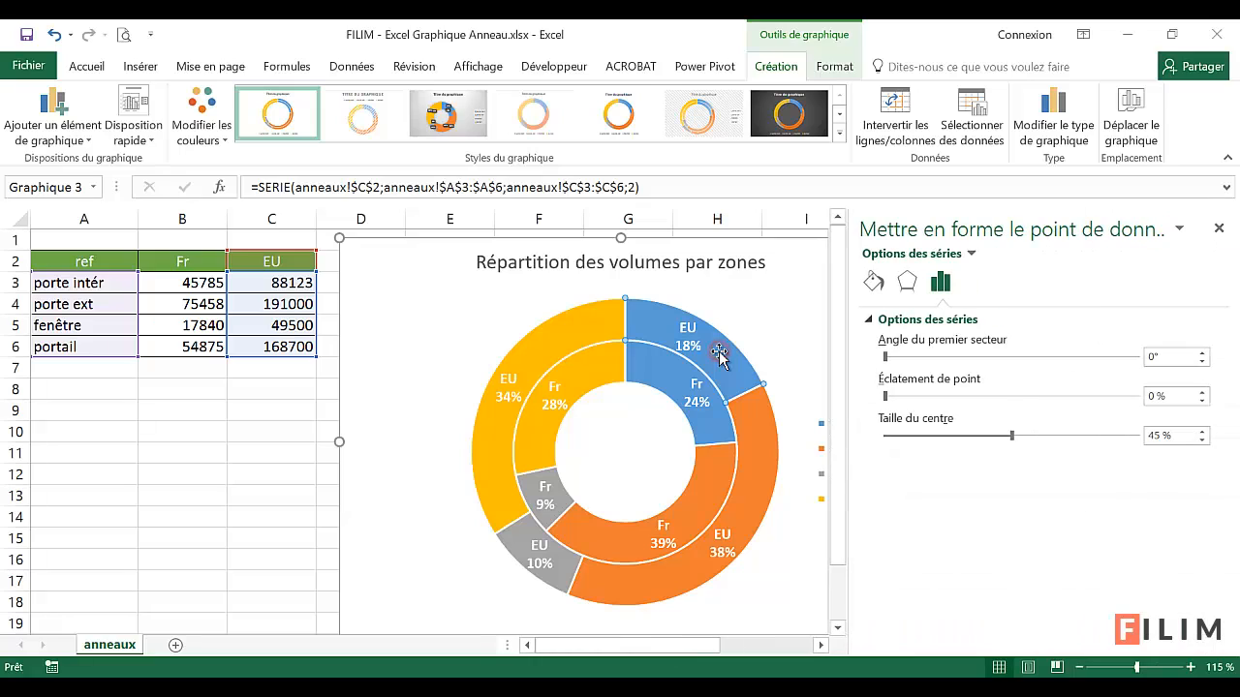
click(873, 285)
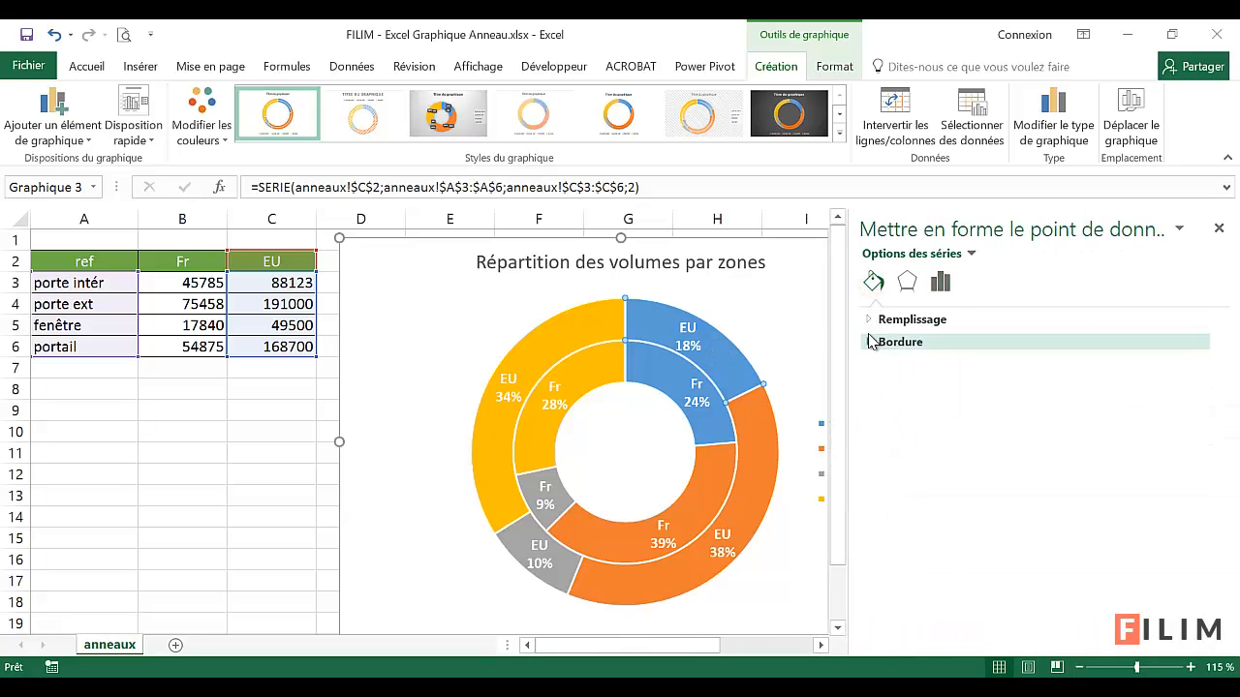
click(881, 321)
click(1205, 515)
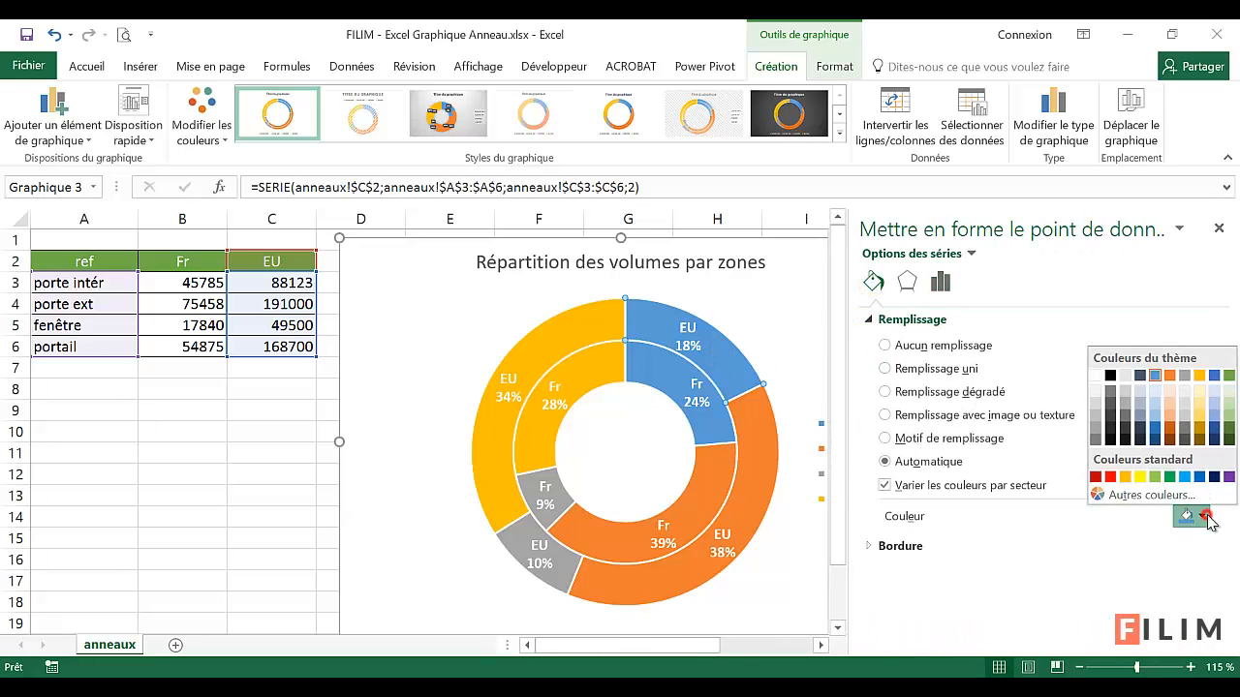
click(1156, 404)
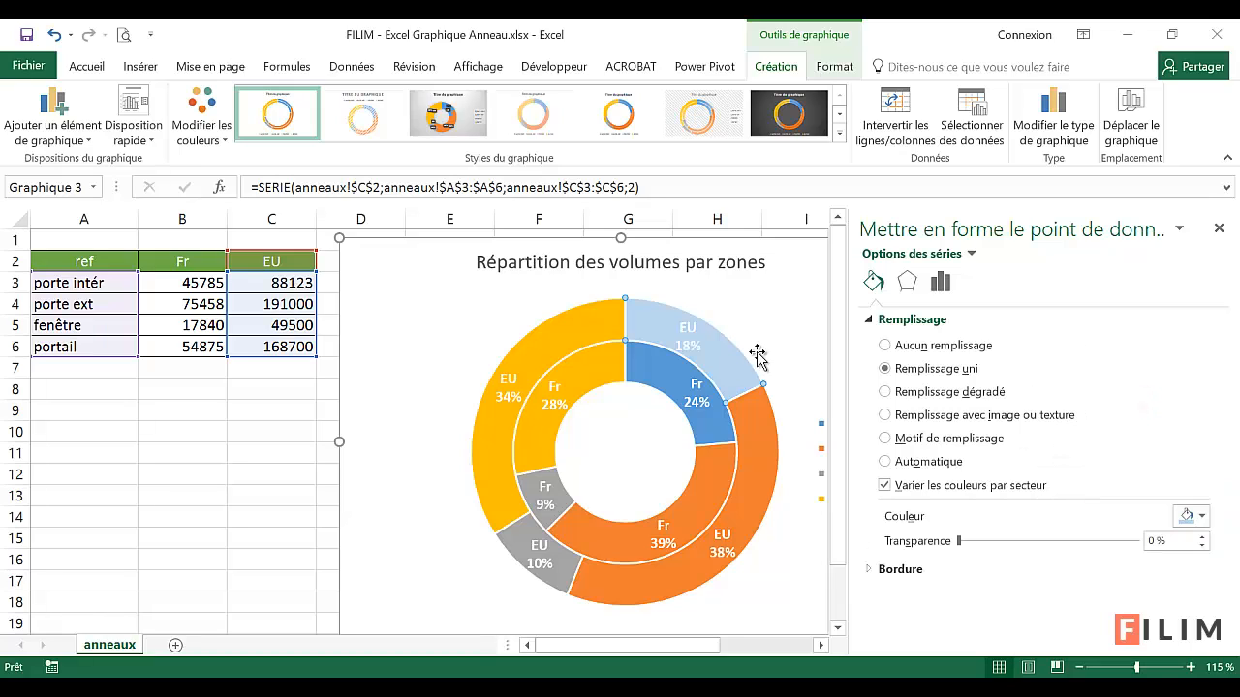
Step: Change the EU porte intér sector's fill to a dark blue theme colour and close the formatting options
click(1205, 517)
click(1155, 429)
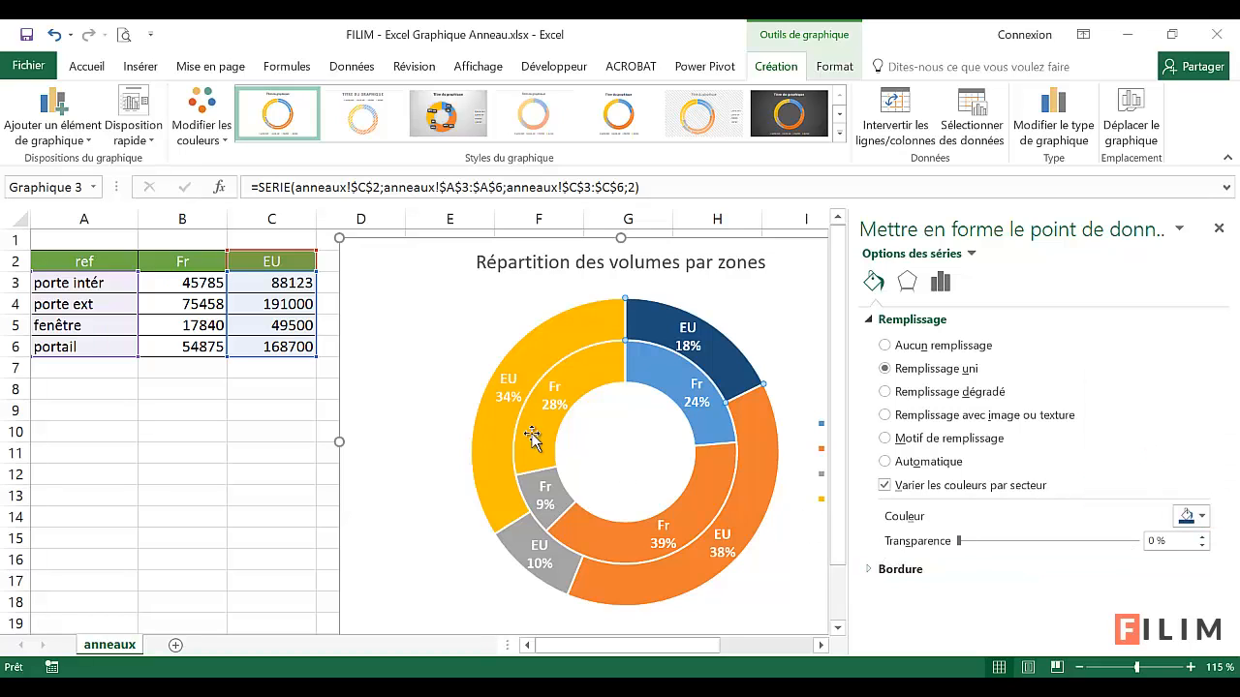
click(470, 334)
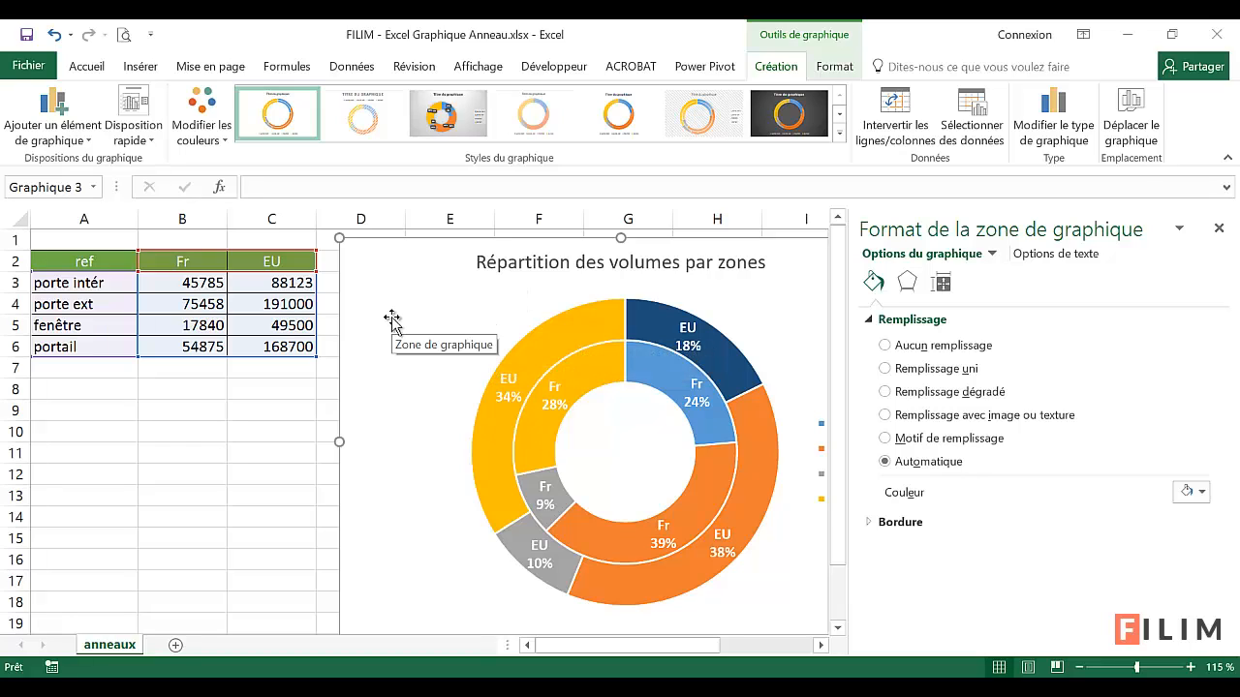
click(1218, 230)
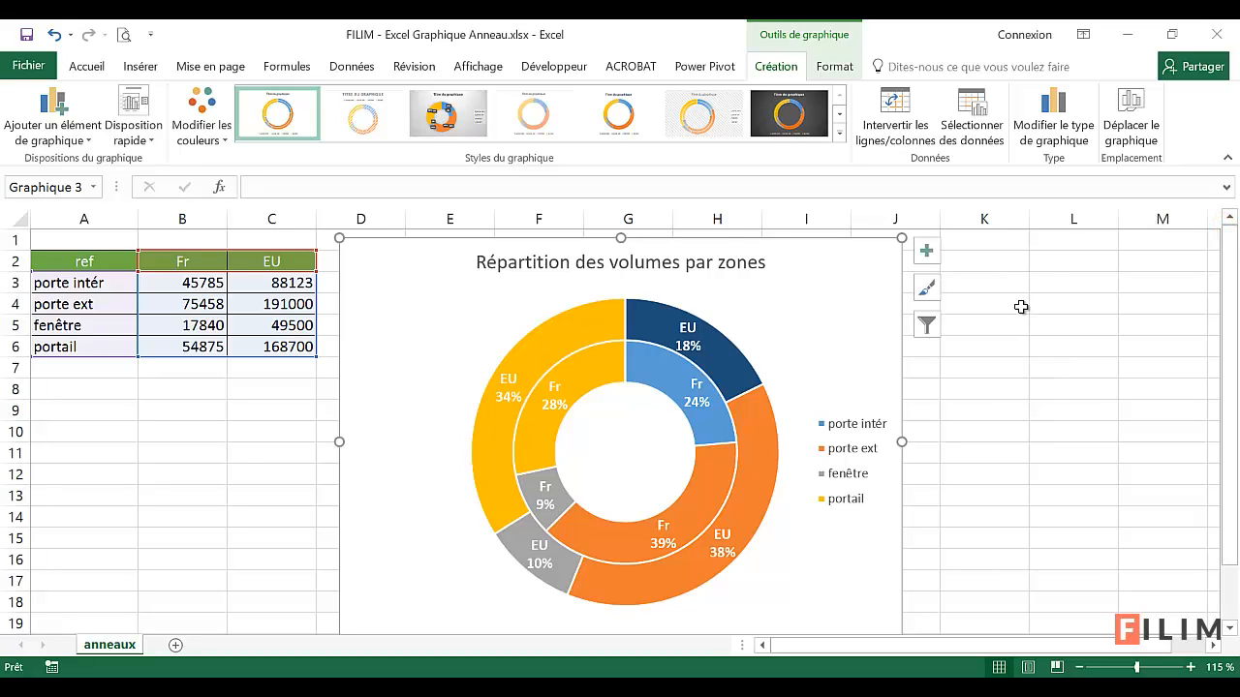